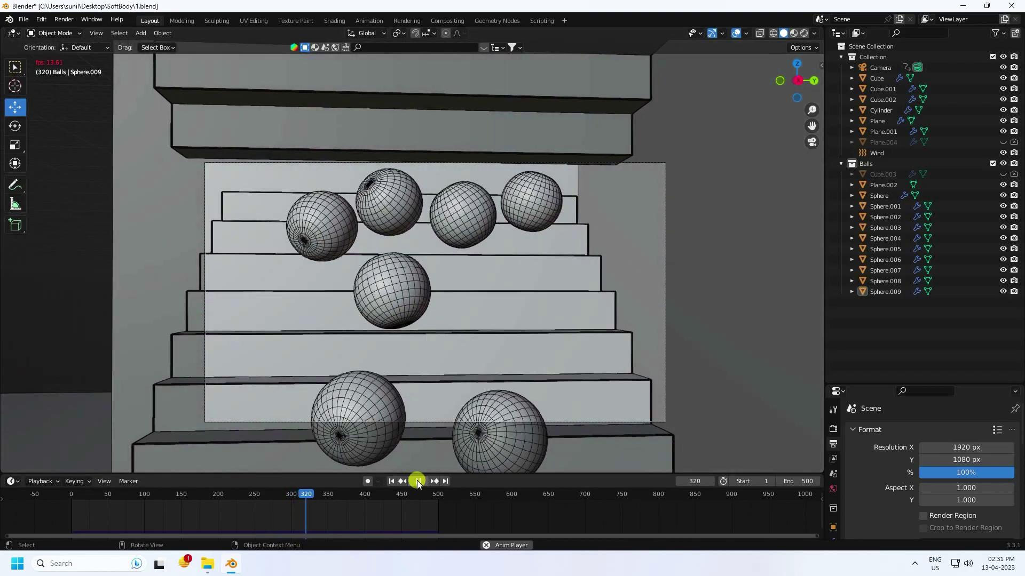
Step: Stop the animation and preview the ball-and-staircase scene in Material Preview and Rendered shading, returning to Solid
{"action": "left_click", "coordinate": [418, 482]}
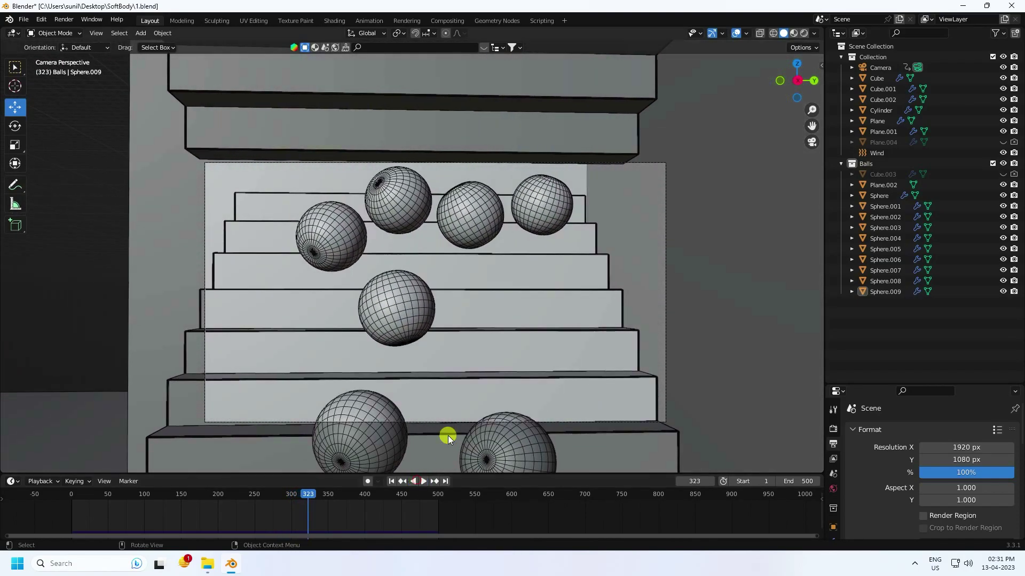
{"action": "left_click", "coordinate": [793, 35]}
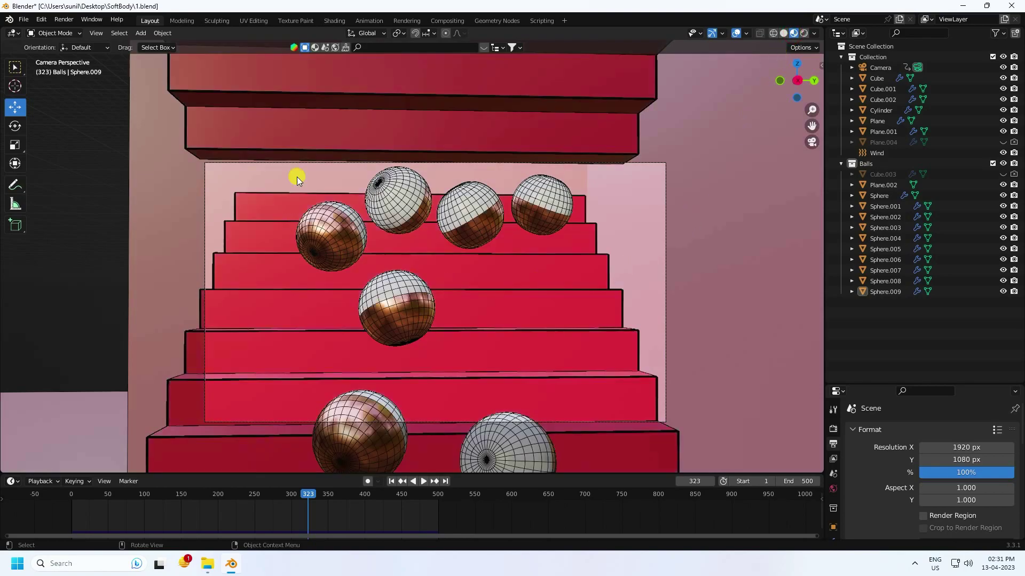
{"action": "left_click", "coordinate": [806, 35]}
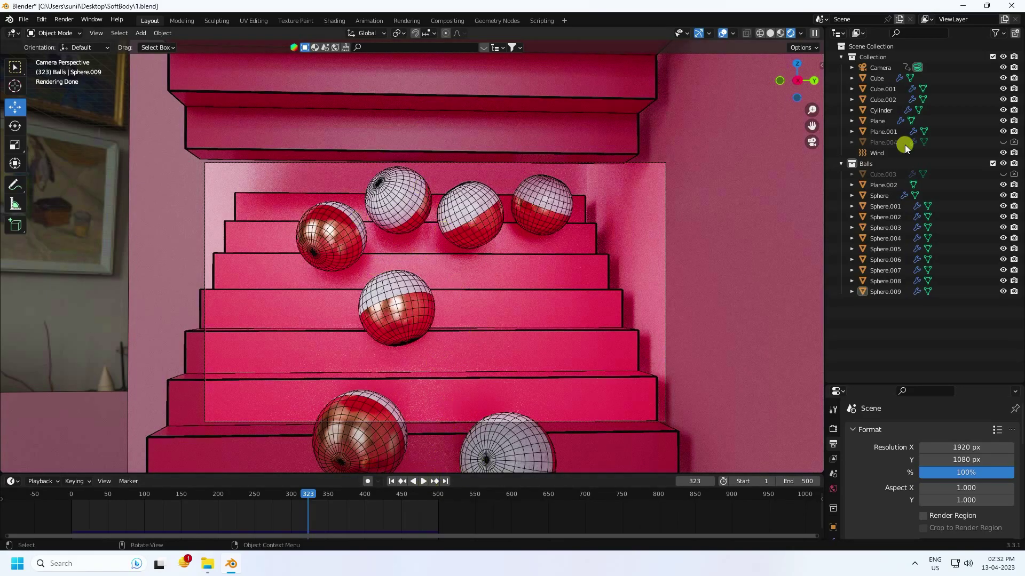
{"action": "left_click", "coordinate": [771, 33]}
Step: Start a new General file and delete its default camera and light
{"action": "left_click", "coordinate": [24, 19]}
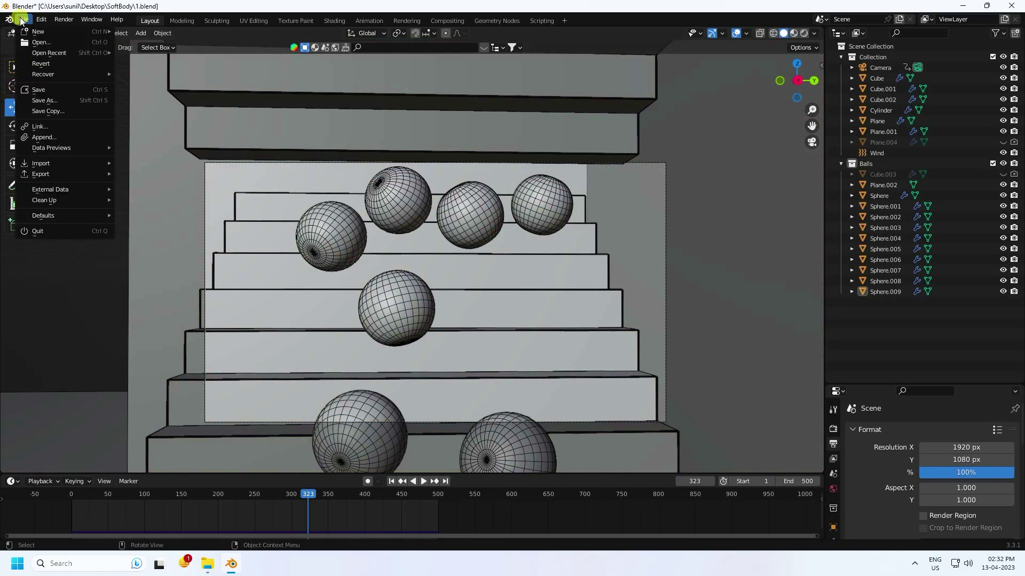
{"action": "mouse_move", "coordinate": [32, 31]}
{"action": "left_click", "coordinate": [145, 31]}
{"action": "left_click", "coordinate": [531, 300]}
{"action": "left_click_drag", "start_coordinate": [127, 147], "coordinate": [245, 318]}
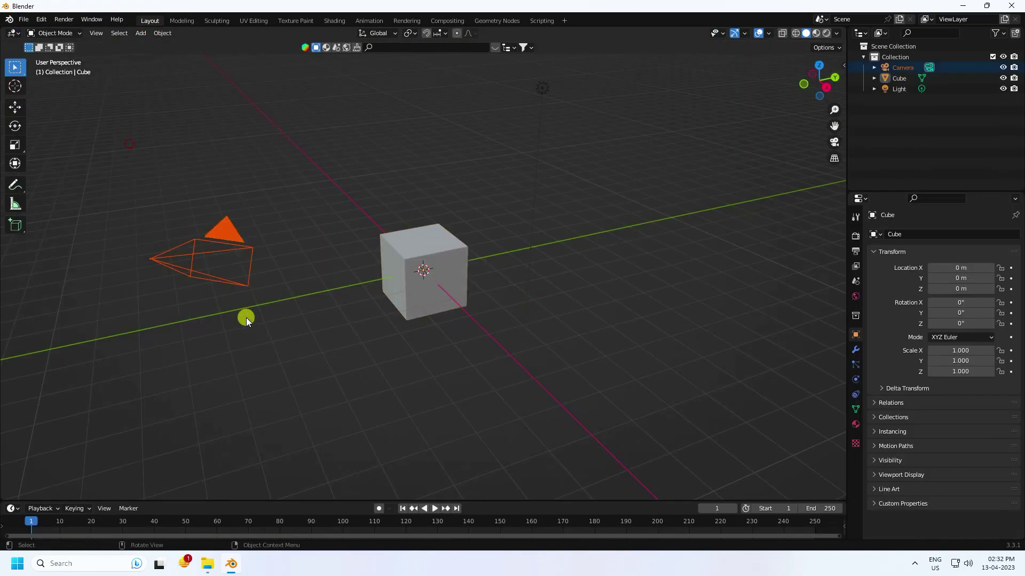
{"action": "key", "text": "Delete"}
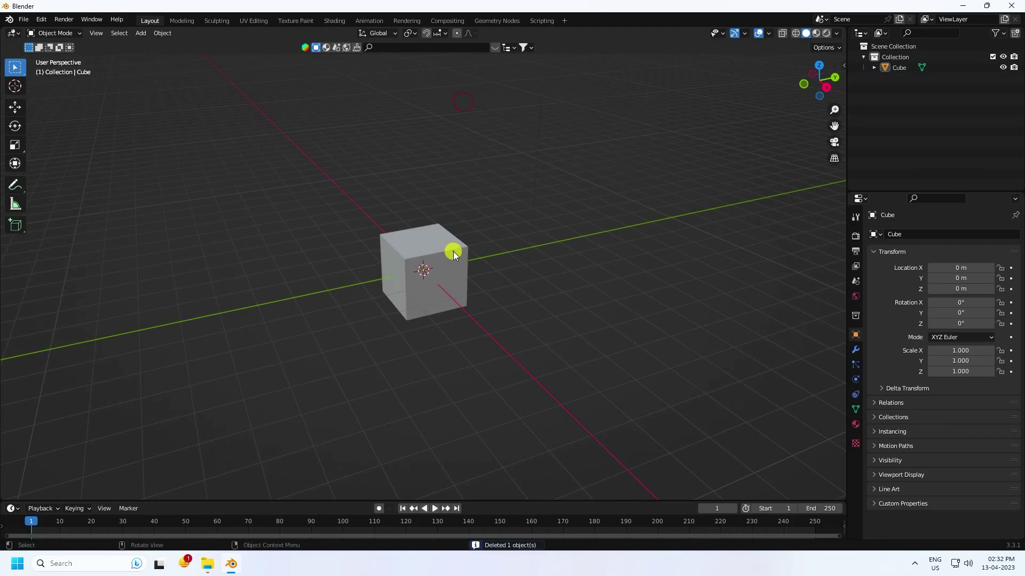
Step: Stretch the default cube into a long bar by setting its Y scale to 8
{"action": "left_click", "coordinate": [453, 251]}
{"action": "left_click_drag", "start_coordinate": [961, 360], "coordinate": [181, 346]}
{"action": "left_click", "coordinate": [959, 361]}
{"action": "type", "text": "8"}
{"action": "key", "text": "Return"}
{"action": "middle_click_drag", "start_coordinate": [481, 293], "coordinate": [466, 278]}
{"action": "scroll", "coordinate": [465, 277], "scroll_direction": "up", "scroll_amount": 2}
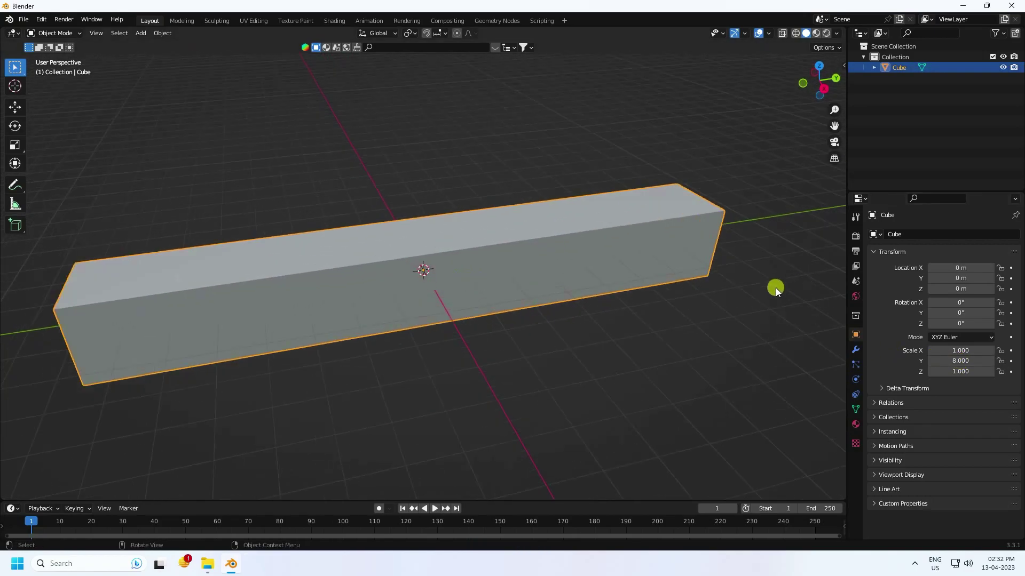
Step: Add a Bevel modifier to the bar with 8 segments and an amount of 0.05 m
{"action": "left_click", "coordinate": [855, 348]}
{"action": "left_click", "coordinate": [881, 236]}
{"action": "left_click", "coordinate": [805, 277]}
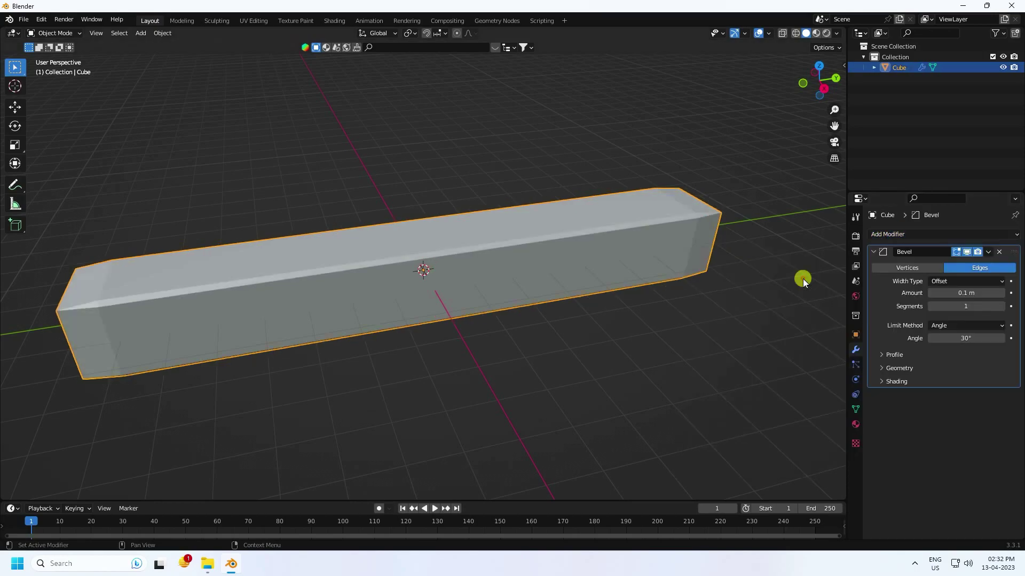
{"action": "left_click_drag", "start_coordinate": [962, 306], "coordinate": [960, 293]}
{"action": "type", "text": "8"}
{"action": "key", "text": "Return"}
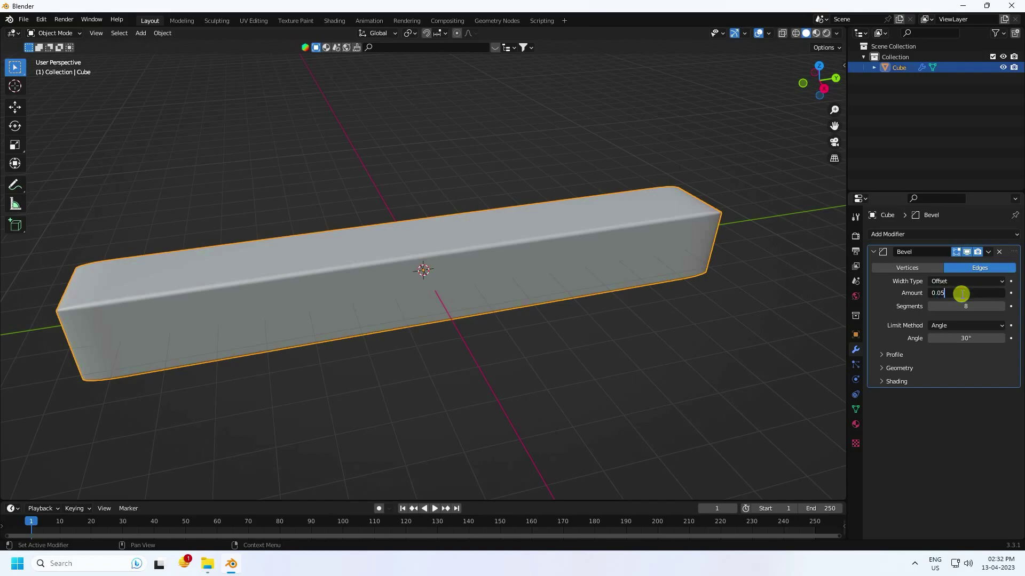
{"action": "key", "text": "Return"}
Step: Apply the bar's scale so the bevel is even along all edges
{"action": "middle_click_drag", "start_coordinate": [667, 256], "coordinate": [514, 225]}
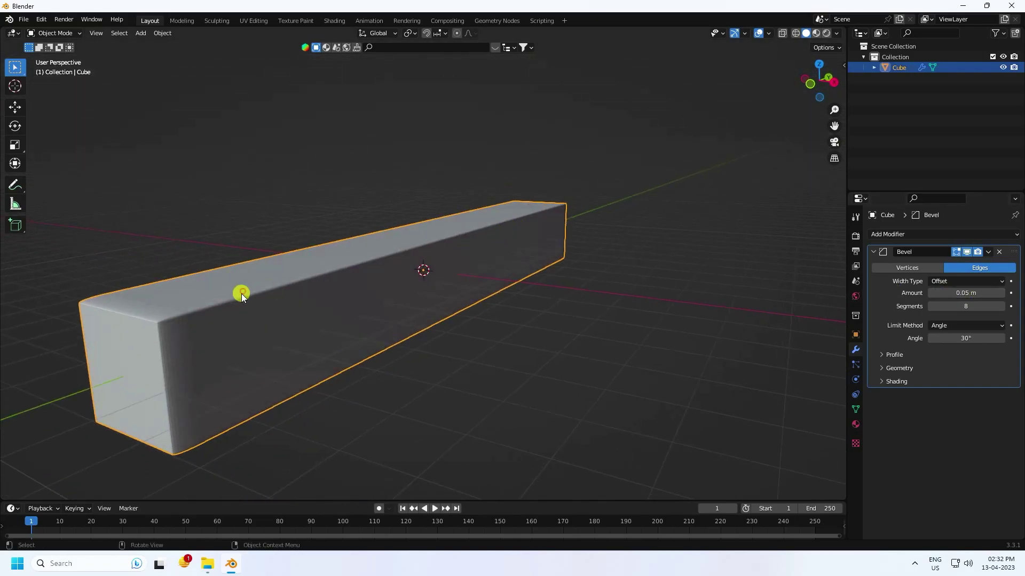
{"action": "left_click", "coordinate": [162, 33]}
{"action": "mouse_move", "coordinate": [183, 88]}
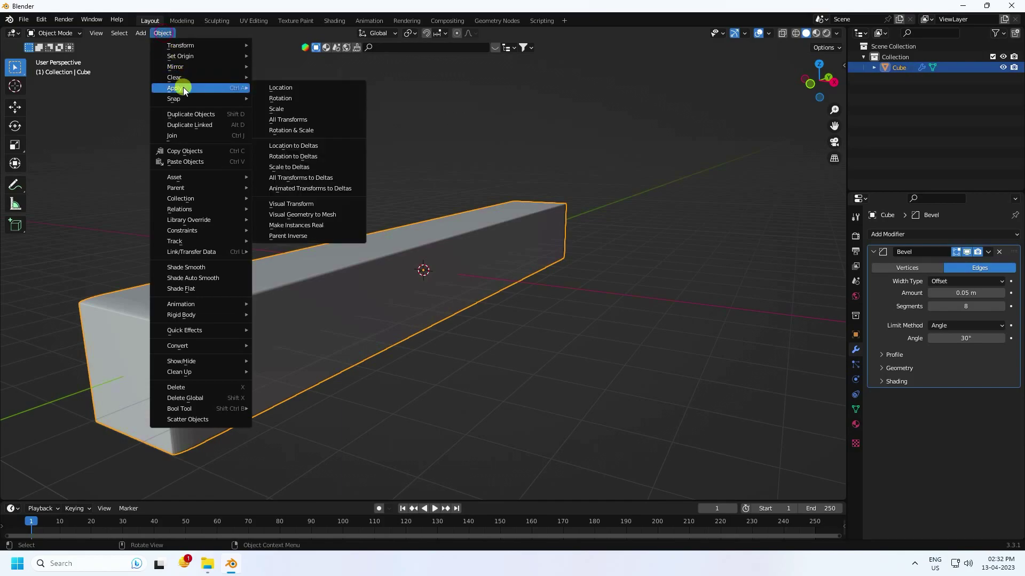
{"action": "left_click", "coordinate": [290, 110]}
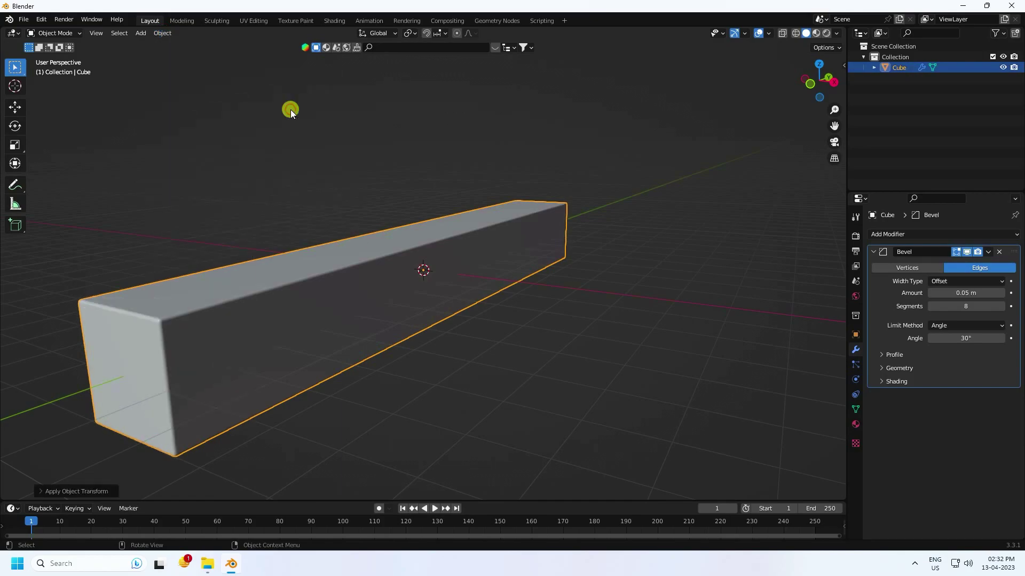
Step: Enable the wireframe overlay in the viewport and keep the bar selected
{"action": "middle_click_drag", "start_coordinate": [392, 233], "coordinate": [414, 245]}
{"action": "left_click", "coordinate": [767, 33]}
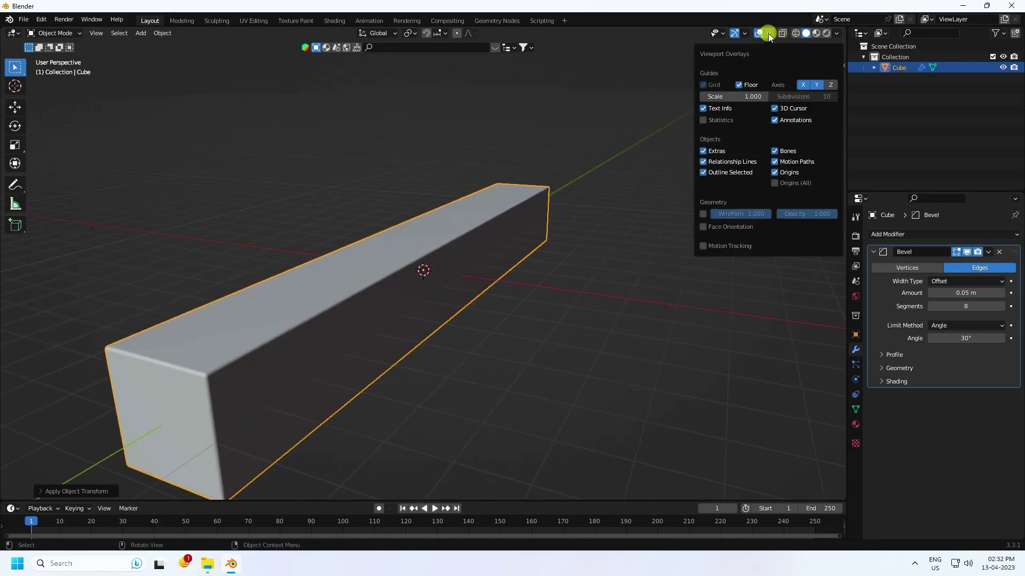
{"action": "left_click", "coordinate": [699, 214]}
{"action": "left_click", "coordinate": [402, 358]}
{"action": "middle_click_drag", "start_coordinate": [401, 357], "coordinate": [369, 351]}
{"action": "scroll", "coordinate": [386, 337], "scroll_direction": "down", "scroll_amount": 3}
{"action": "scroll", "coordinate": [386, 337], "scroll_direction": "up", "scroll_amount": 2}
{"action": "middle_click_drag", "start_coordinate": [393, 226], "coordinate": [407, 268]}
{"action": "left_click", "coordinate": [407, 267]}
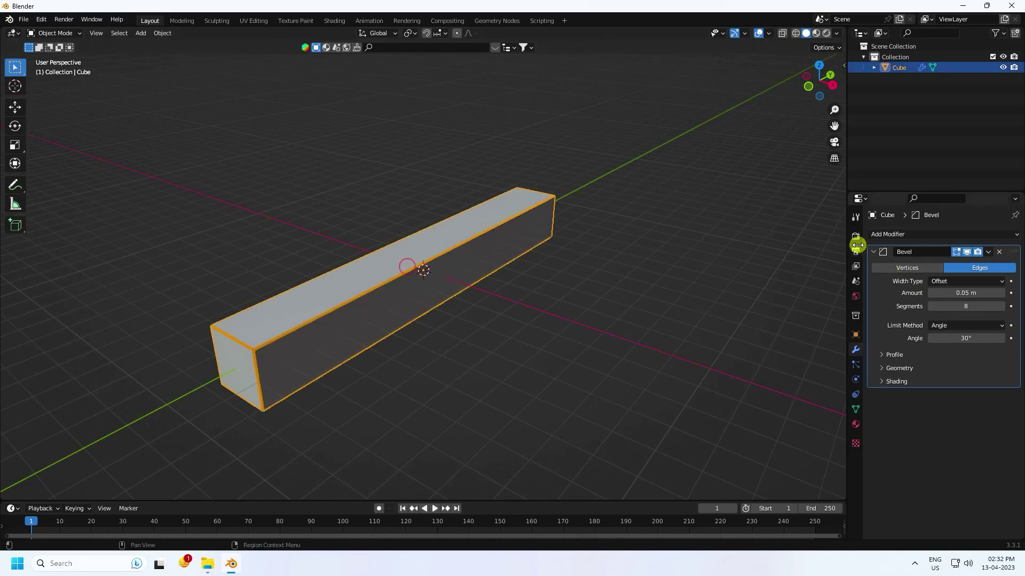
Step: Add an Array modifier to the bar and collapse the Bevel settings
{"action": "left_click", "coordinate": [884, 235]}
{"action": "left_click", "coordinate": [809, 263]}
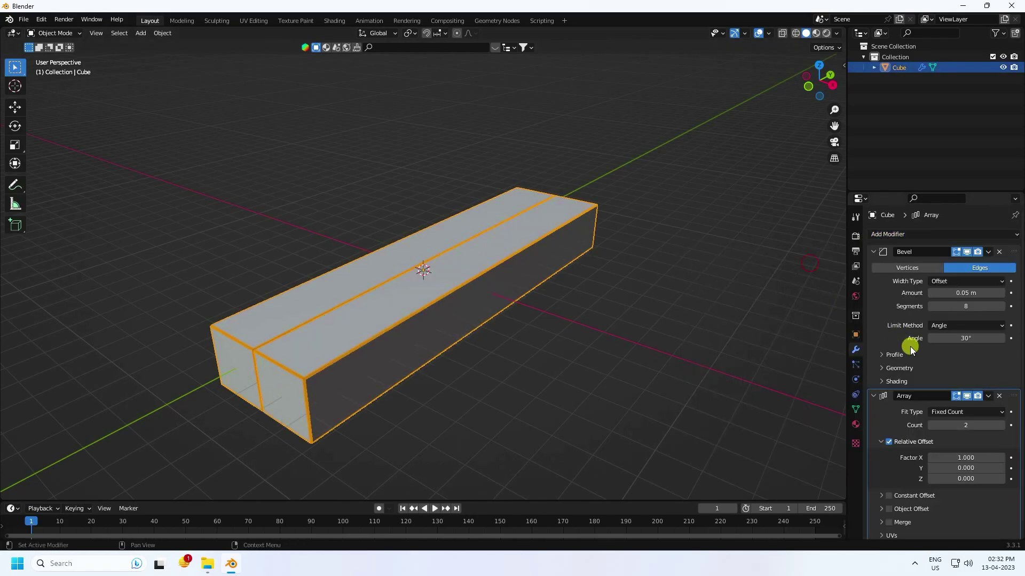
{"action": "left_click", "coordinate": [872, 251]}
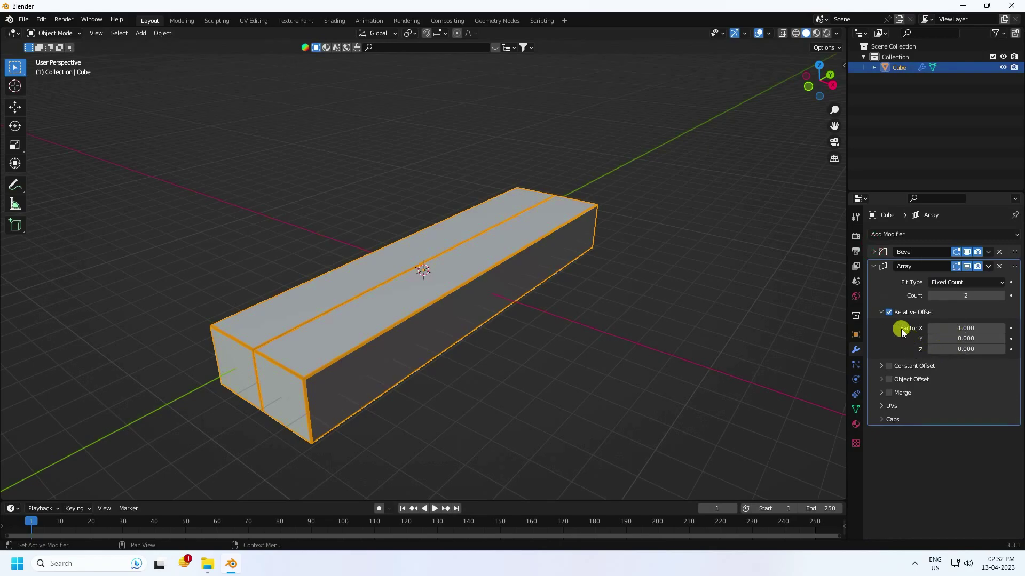
Step: Set the array's relative offset Z factor to -0.9 so each copy steps down
{"action": "left_click", "coordinate": [1000, 349]}
{"action": "left_click", "coordinate": [1001, 349]}
{"action": "left_click", "coordinate": [982, 348]}
{"action": "type", "text": "-1.6"}
{"action": "key", "text": "Return"}
{"action": "left_click", "coordinate": [982, 348]}
{"action": "type", "text": "-0"}
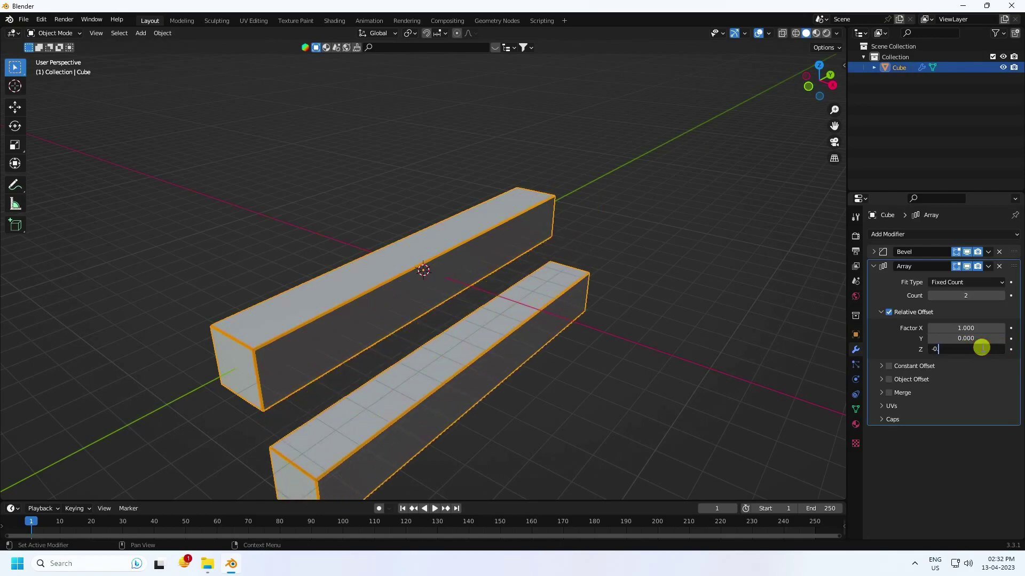
{"action": "type", "text": ".9"}
{"action": "key", "text": "Return"}
Step: Raise the array count to 8 to form a staircase, and deselect it
{"action": "middle_click_drag", "start_coordinate": [709, 320], "coordinate": [414, 286]}
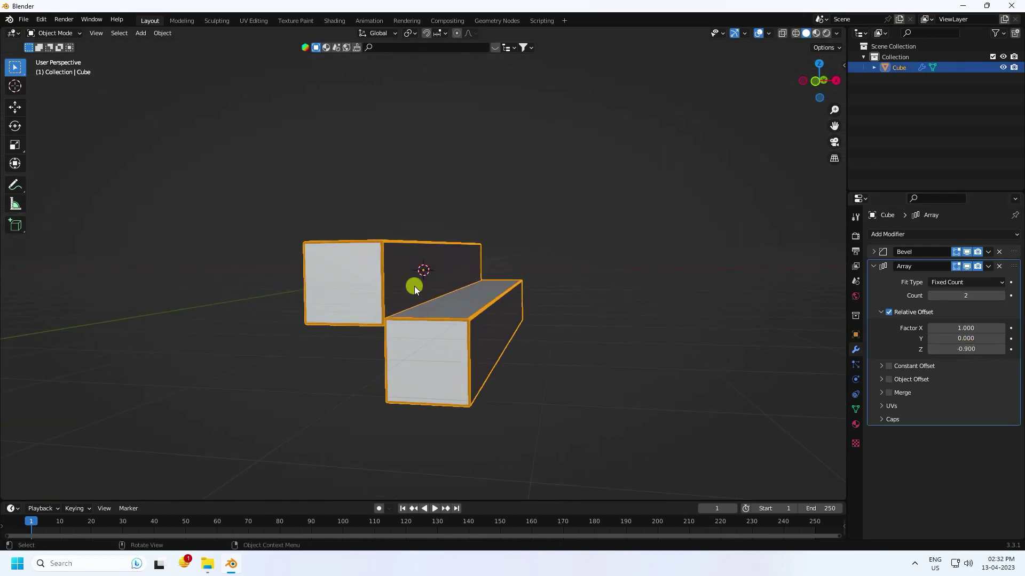
{"action": "scroll", "coordinate": [414, 286], "scroll_direction": "up", "scroll_amount": 3}
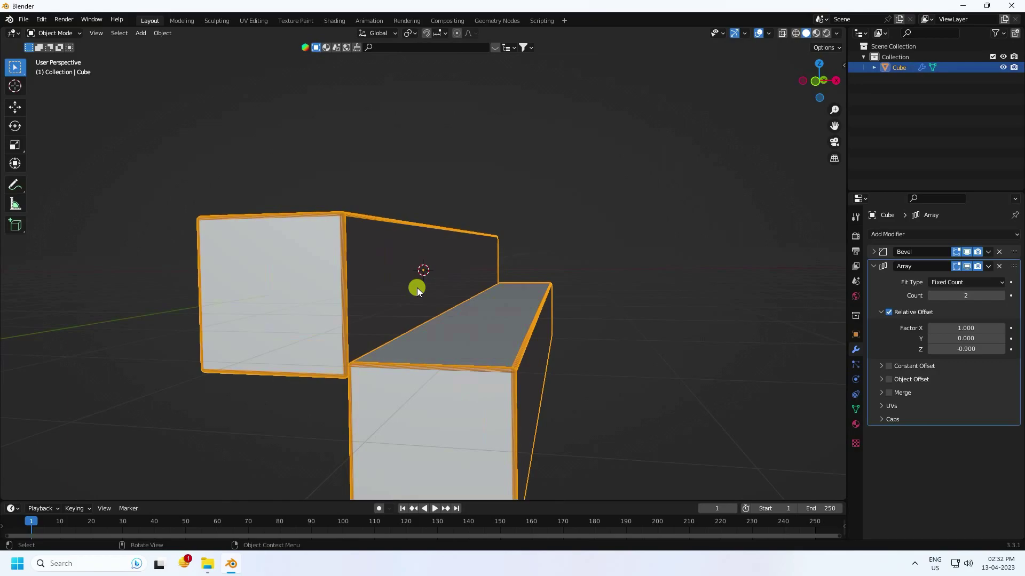
{"action": "left_click", "coordinate": [1001, 295]}
{"action": "left_click", "coordinate": [1001, 296]}
{"action": "left_click", "coordinate": [1001, 295]}
{"action": "left_click", "coordinate": [1001, 295]}
{"action": "left_click", "coordinate": [1001, 295]}
{"action": "left_click", "coordinate": [1001, 295]}
{"action": "left_click", "coordinate": [1001, 296]}
{"action": "left_click", "coordinate": [931, 295]}
{"action": "scroll", "coordinate": [420, 216], "scroll_direction": "down", "scroll_amount": 5}
{"action": "middle_click_drag", "start_coordinate": [448, 337], "coordinate": [507, 373]}
{"action": "scroll", "coordinate": [430, 319], "scroll_direction": "down", "scroll_amount": 2}
{"action": "scroll", "coordinate": [506, 363], "scroll_direction": "up", "scroll_amount": 2}
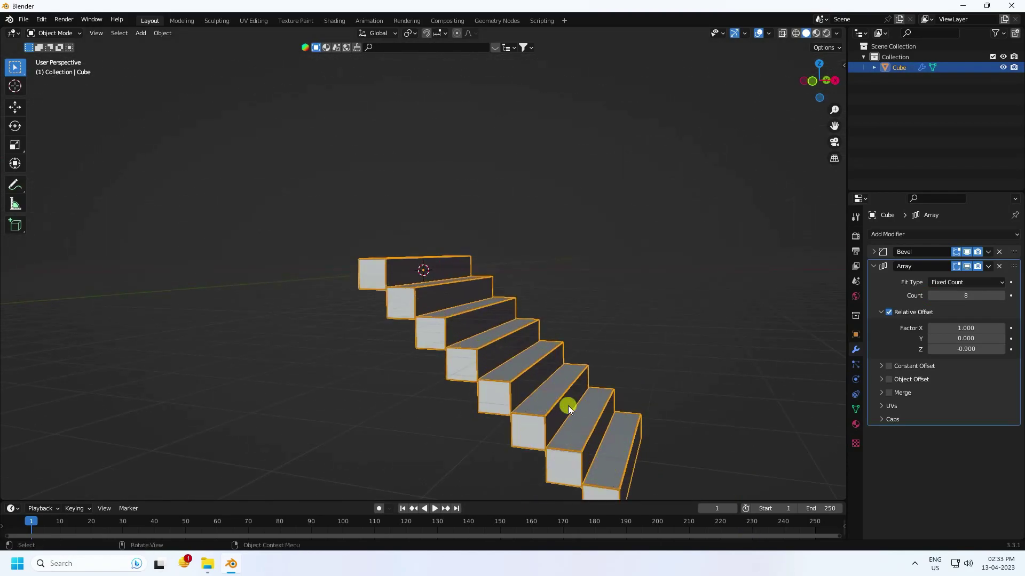
{"action": "middle_click_drag", "start_coordinate": [581, 401], "coordinate": [515, 236]}
{"action": "left_click", "coordinate": [588, 210]}
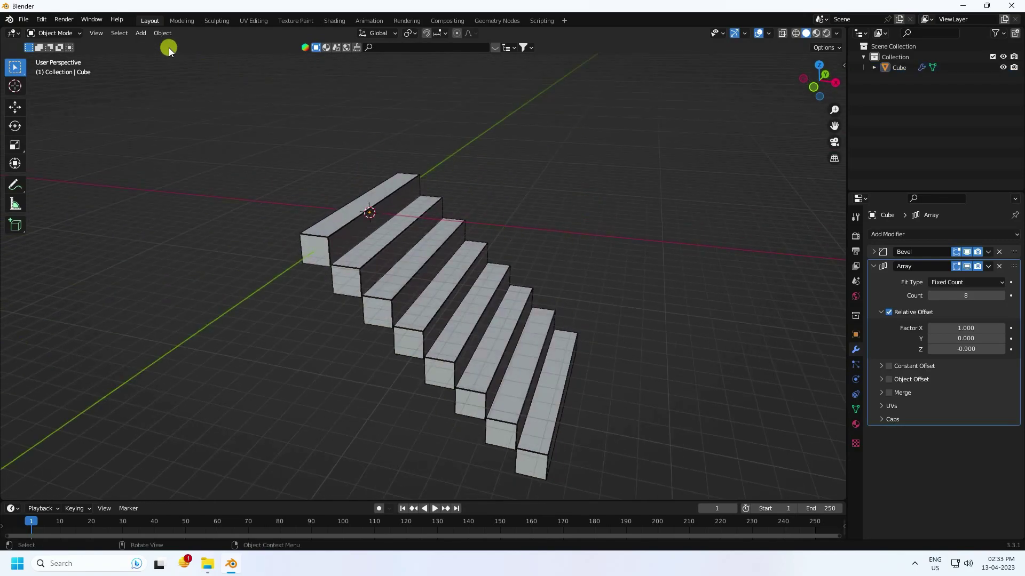
Step: Add a plane mesh and scale it up until it extends well beyond the top stair
{"action": "left_click", "coordinate": [140, 33]}
{"action": "mouse_move", "coordinate": [146, 44]}
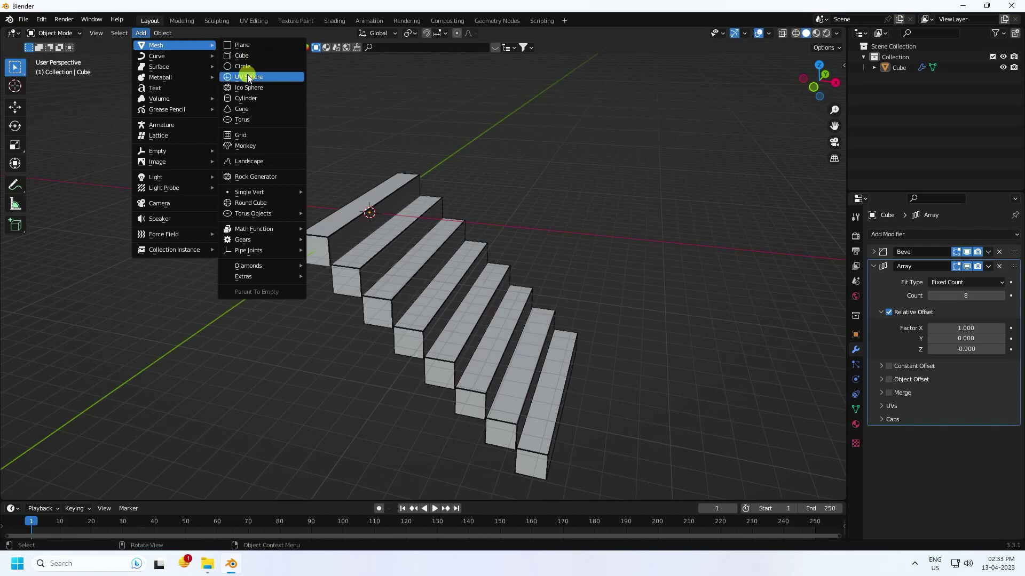
{"action": "left_click", "coordinate": [245, 46]}
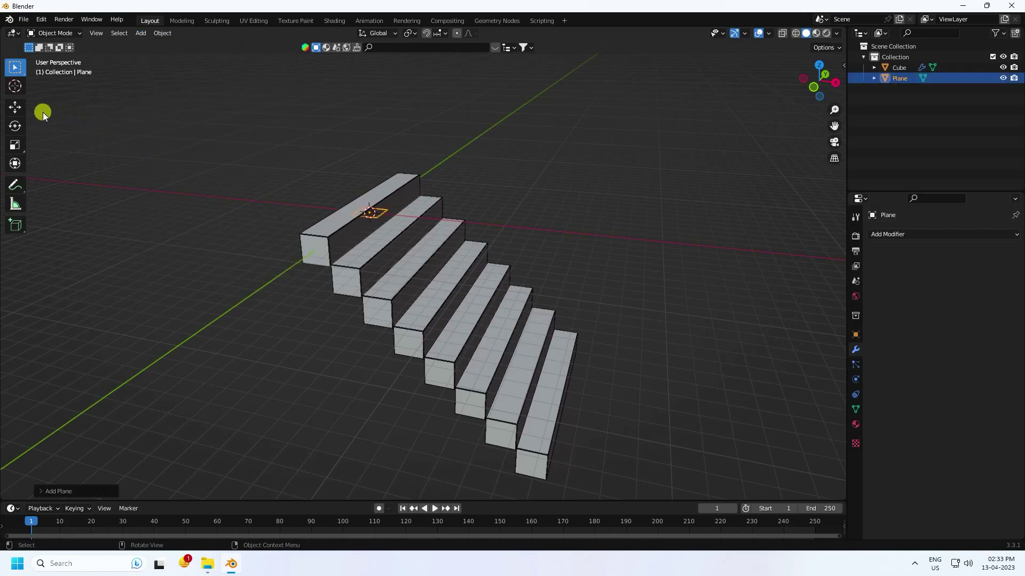
{"action": "middle_click_drag", "start_coordinate": [551, 224], "coordinate": [417, 193]}
{"action": "key", "text": "s"}
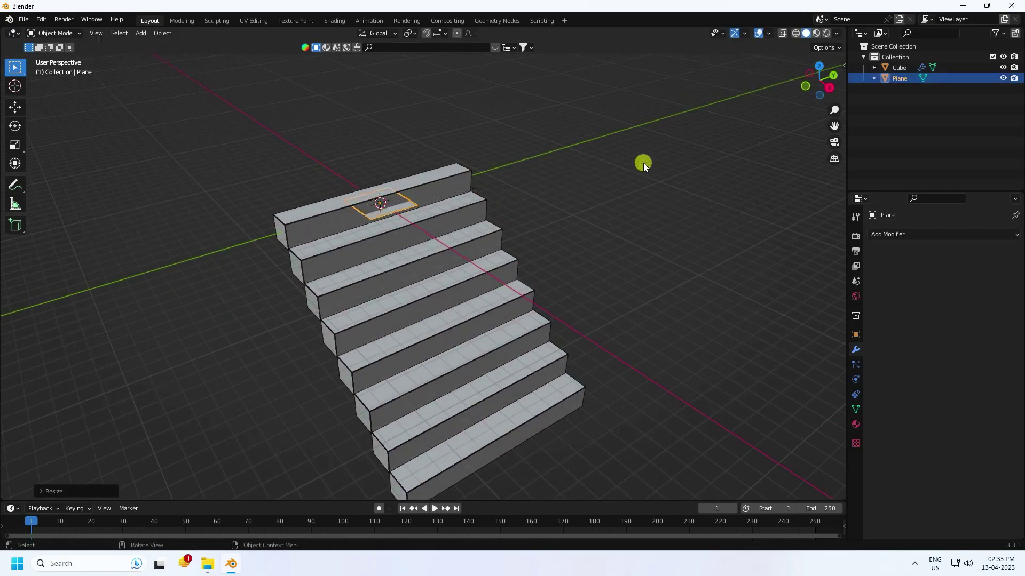
{"action": "left_click", "coordinate": [729, 178]}
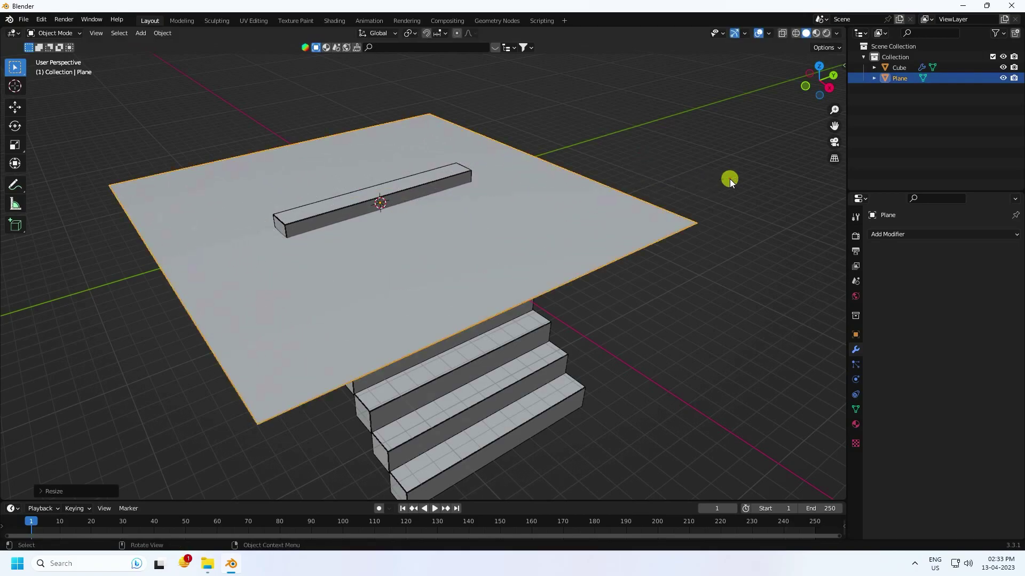
Step: Rotate the plane 90° about the Y axis to stand it upright as a wall
{"action": "left_click", "coordinate": [15, 126]}
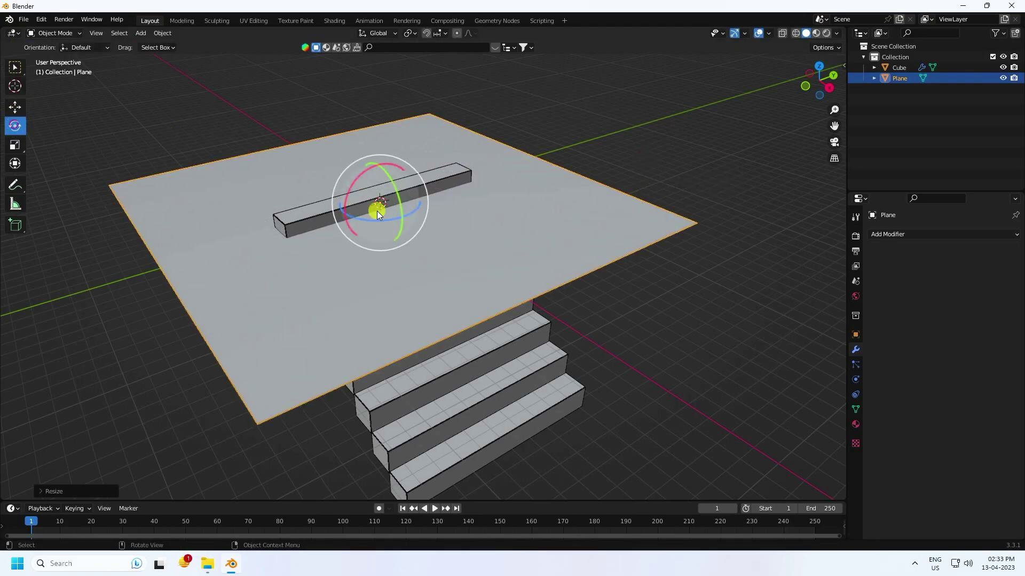
{"action": "left_click_drag", "start_coordinate": [391, 177], "coordinate": [398, 208]}
{"action": "middle_click_drag", "start_coordinate": [398, 208], "coordinate": [497, 250]}
{"action": "left_click", "coordinate": [59, 490]}
{"action": "left_click", "coordinate": [142, 443]}
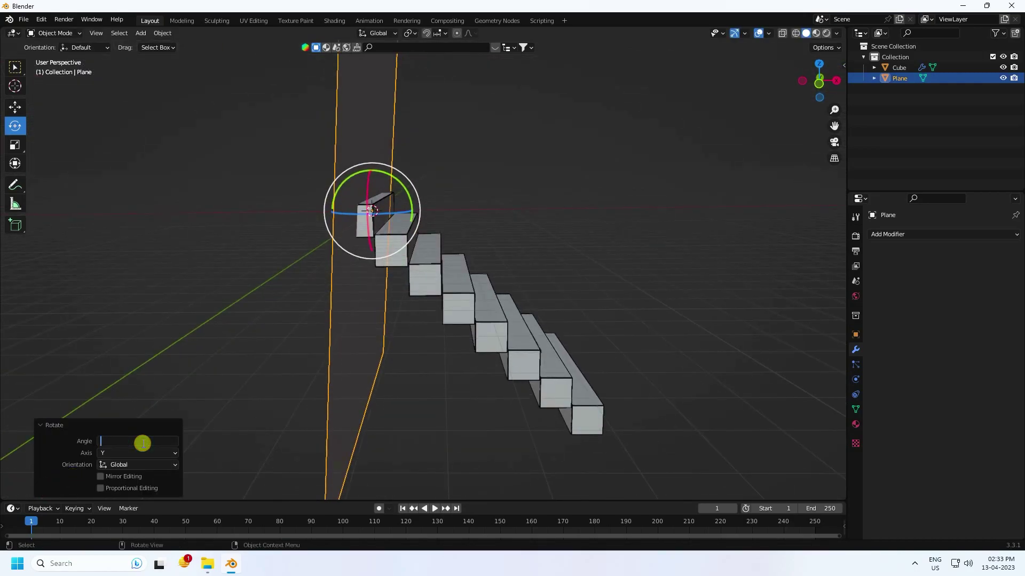
{"action": "type", "text": "90"}
{"action": "key", "text": "Return"}
Step: Scale the wall plane up uniformly by a factor of about 1.18
{"action": "left_click", "coordinate": [15, 107]}
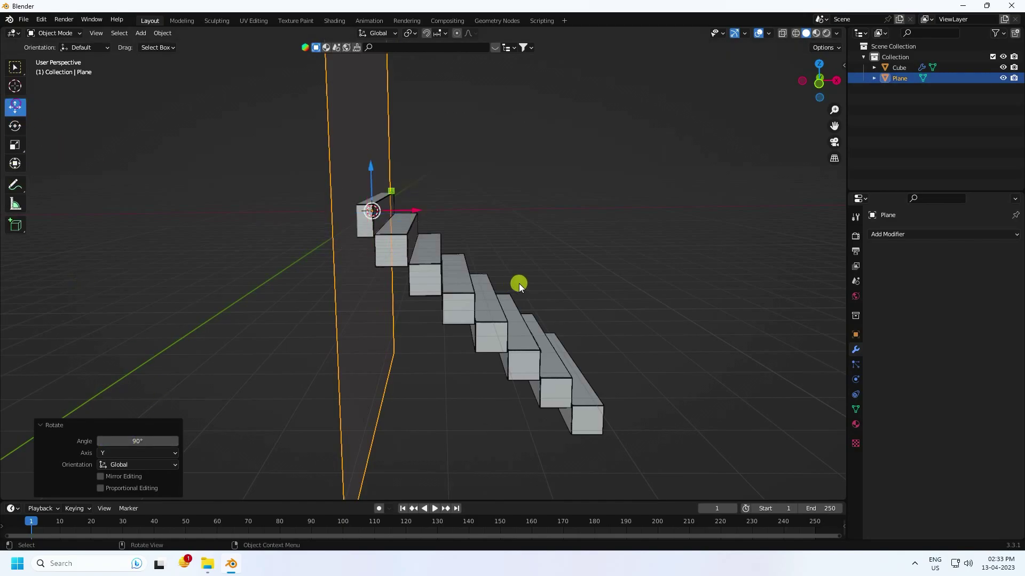
{"action": "middle_click_drag", "start_coordinate": [522, 284], "coordinate": [407, 281]}
{"action": "scroll", "coordinate": [408, 281], "scroll_direction": "down", "scroll_amount": 5}
{"action": "left_click", "coordinate": [15, 145]}
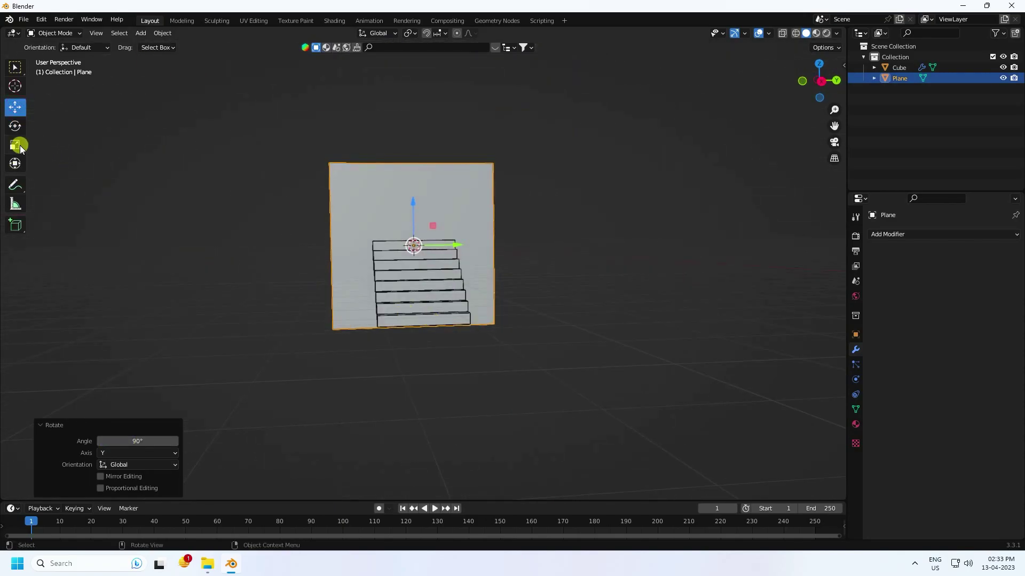
{"action": "key", "text": "s"}
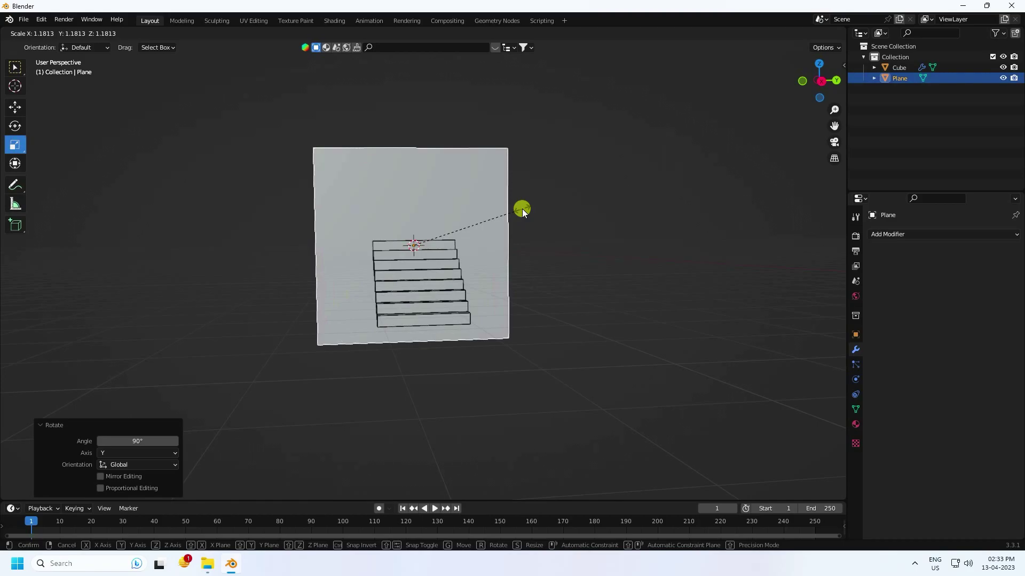
{"action": "left_click", "coordinate": [522, 209]}
Step: Move the wall plane up and stretch it along Z by a factor of about 2.85
{"action": "left_click", "coordinate": [15, 107]}
{"action": "left_click_drag", "start_coordinate": [413, 203], "coordinate": [427, 78]}
{"action": "left_click", "coordinate": [15, 144]}
{"action": "scroll", "coordinate": [395, 190], "scroll_direction": "down", "scroll_amount": 3}
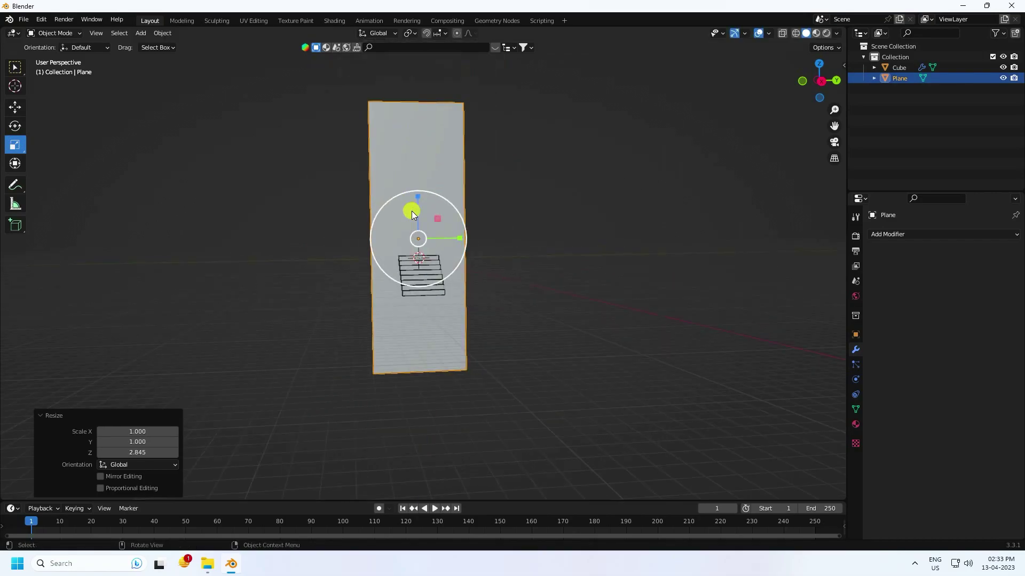
Step: Move the wall plane down along Z so it reaches well below the staircase
{"action": "left_click", "coordinate": [15, 106]}
{"action": "left_click_drag", "start_coordinate": [419, 199], "coordinate": [427, 268]}
{"action": "left_click", "coordinate": [528, 269]}
Step: Add Collision physics to the wall plane behind the stairs, and deselect it
{"action": "scroll", "coordinate": [416, 275], "scroll_direction": "up", "scroll_amount": 5}
{"action": "middle_click_drag", "start_coordinate": [428, 275], "coordinate": [571, 321]}
{"action": "left_click", "coordinate": [510, 174]}
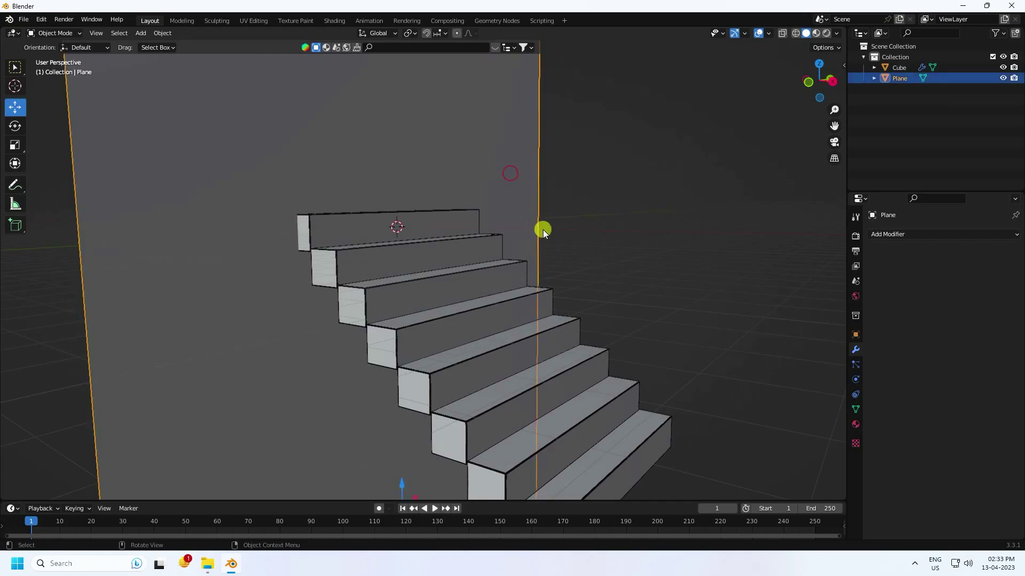
{"action": "left_click", "coordinate": [856, 381]}
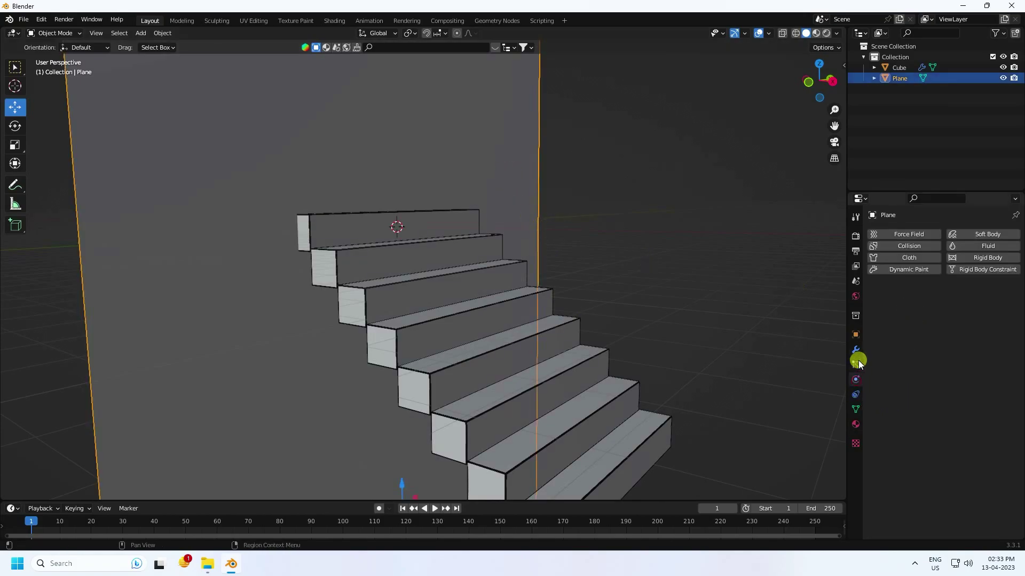
{"action": "left_click", "coordinate": [906, 245]}
{"action": "left_click", "coordinate": [648, 197]}
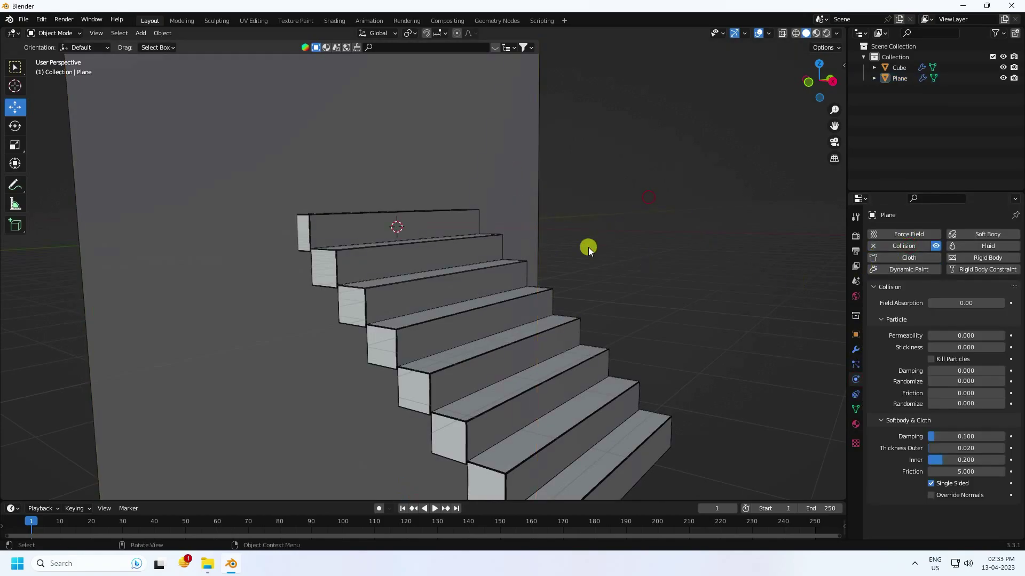
Step: Add Collision physics to the staircase, set its Softbody & Cloth friction to 2, and deselect it
{"action": "left_click", "coordinate": [523, 293]}
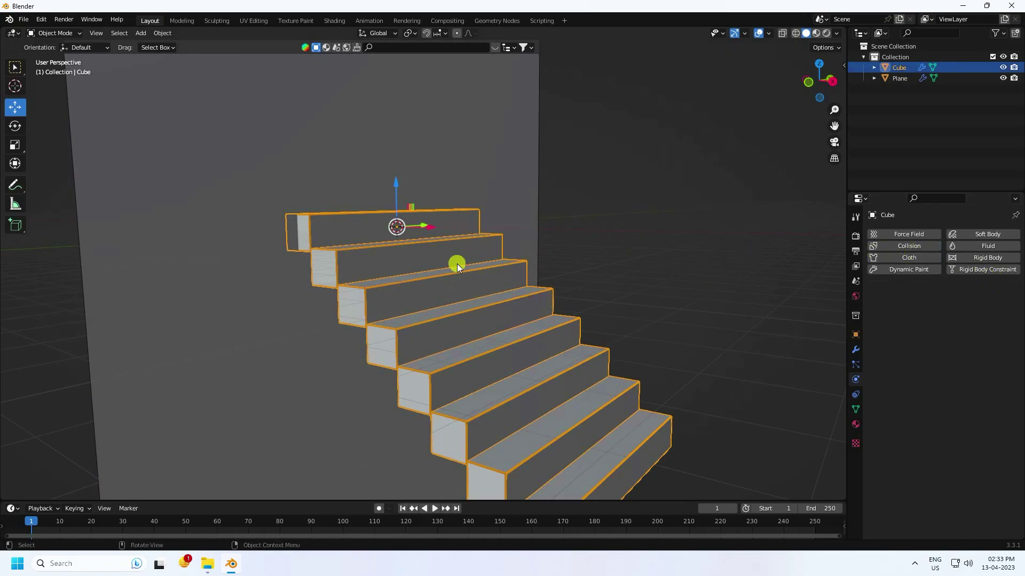
{"action": "left_click", "coordinate": [893, 245]}
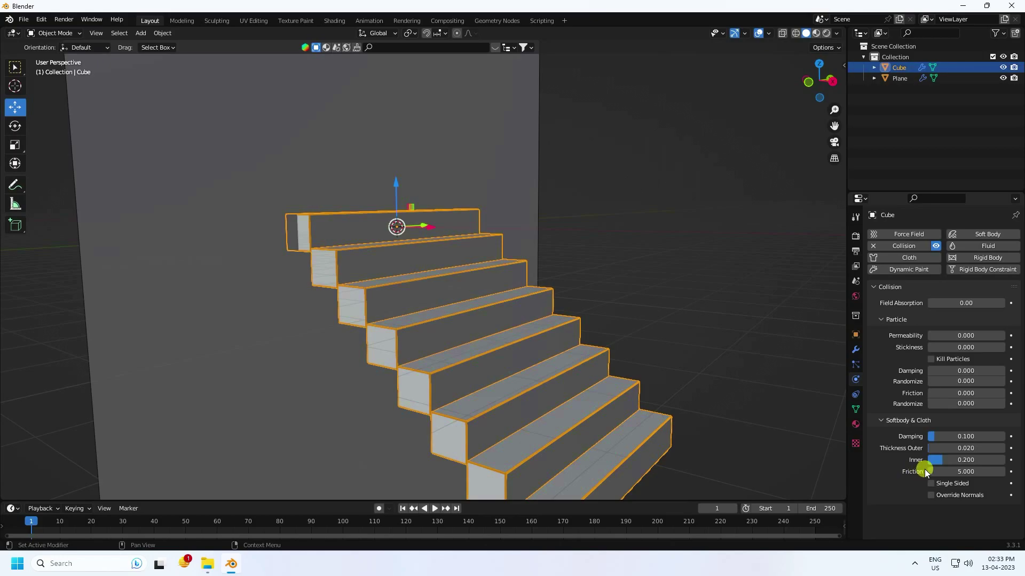
{"action": "left_click", "coordinate": [954, 471]}
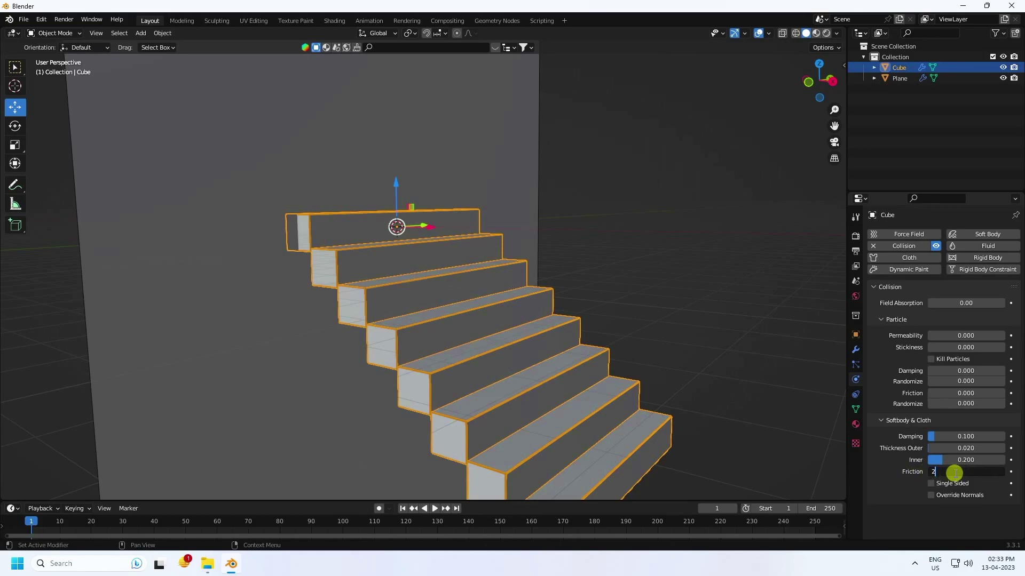
{"action": "key", "text": "Return"}
{"action": "left_click", "coordinate": [677, 290]}
{"action": "left_click", "coordinate": [530, 354]}
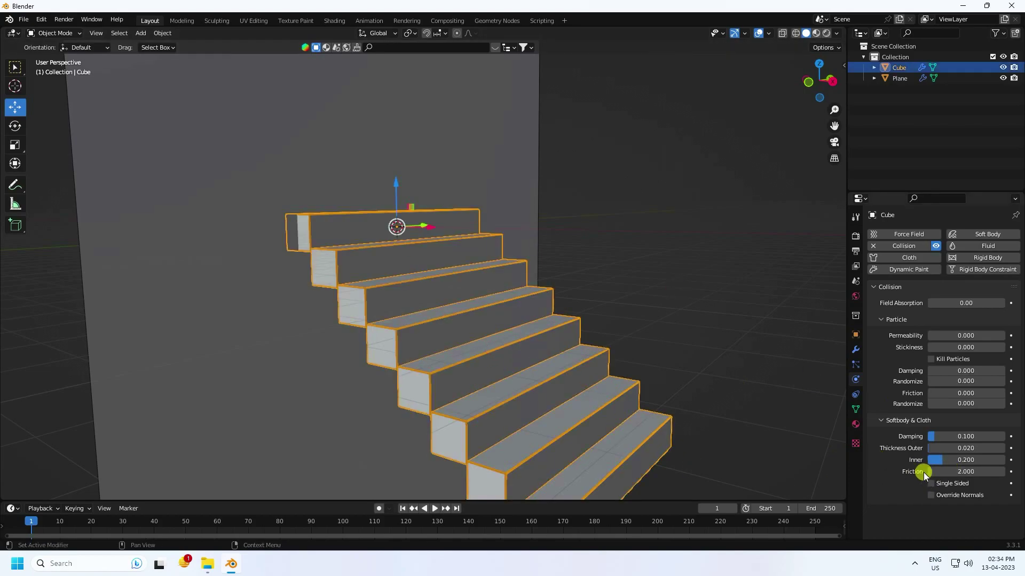
{"action": "left_click", "coordinate": [589, 212]}
Step: In the front view, move the staircase along X by about 1.11 m
{"action": "middle_click_drag", "start_coordinate": [592, 288], "coordinate": [524, 311]}
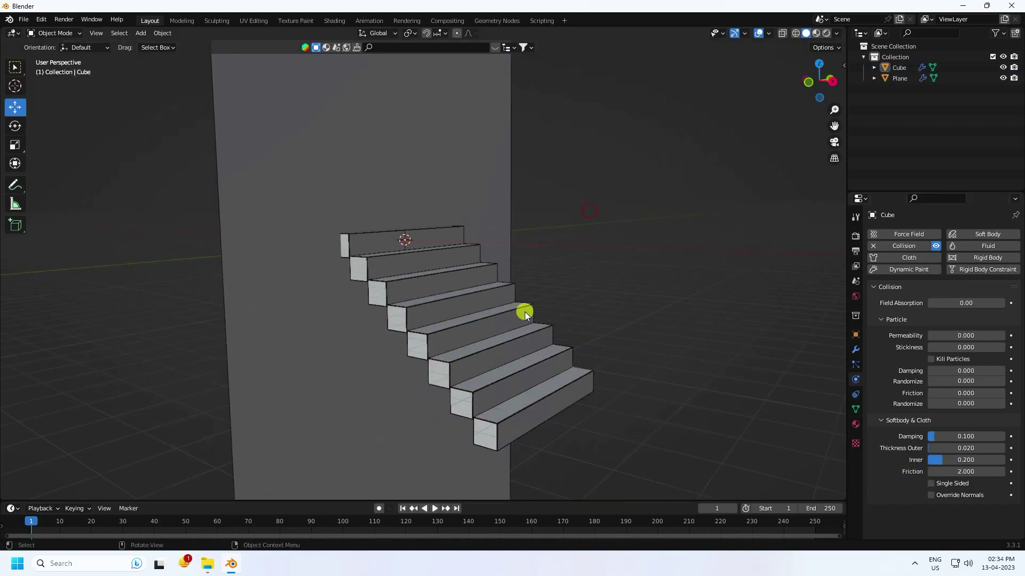
{"action": "key", "text": "KP_1"}
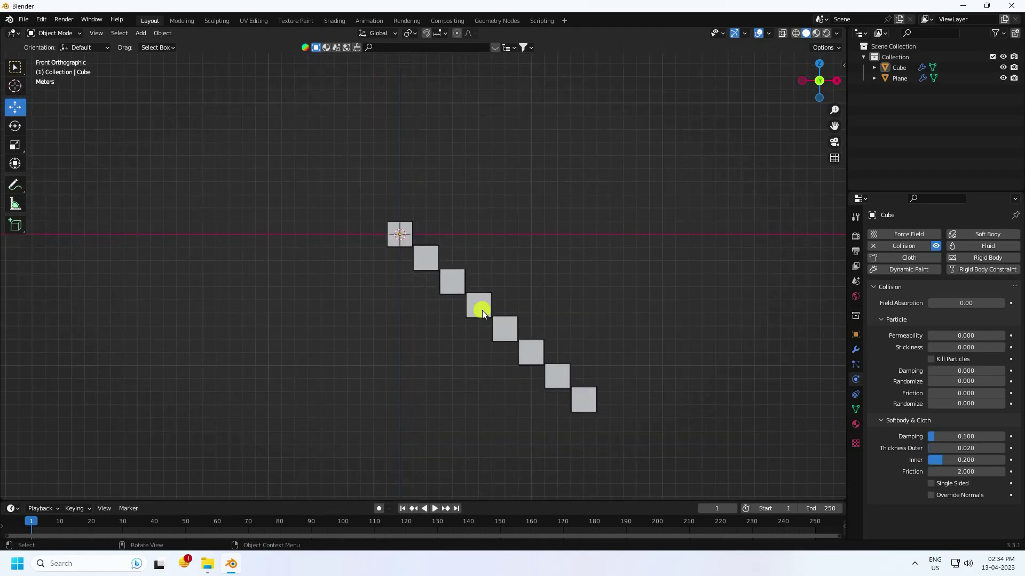
{"action": "left_click", "coordinate": [482, 309]}
{"action": "scroll", "coordinate": [443, 235], "scroll_direction": "up", "scroll_amount": 6}
{"action": "left_click_drag", "start_coordinate": [407, 183], "coordinate": [446, 178]}
{"action": "scroll", "coordinate": [446, 178], "scroll_direction": "down", "scroll_amount": 4}
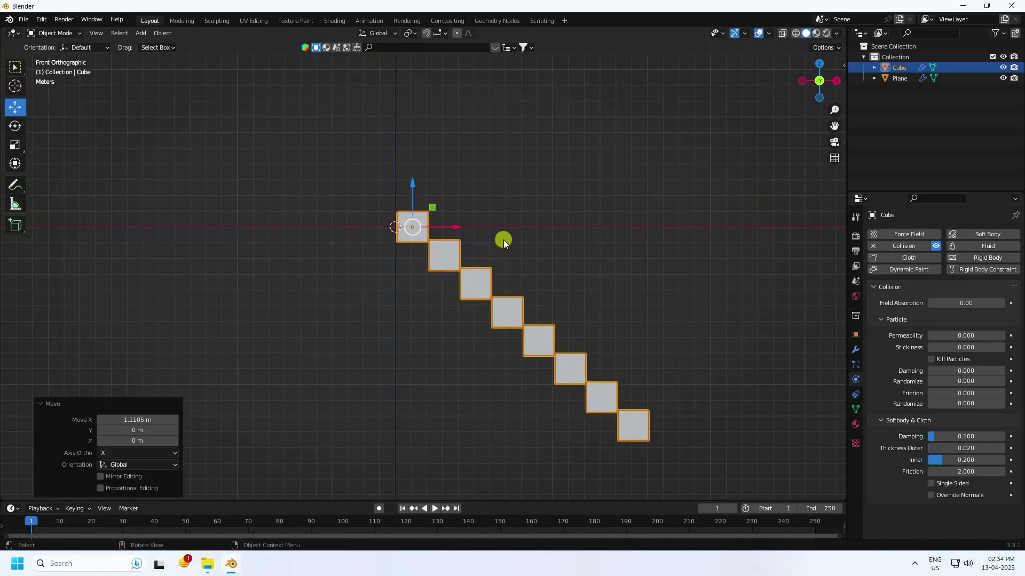
Step: Duplicate the staircase and move the copy about 14.1 m along X
{"action": "left_click", "coordinate": [571, 254]}
{"action": "scroll", "coordinate": [597, 324], "scroll_direction": "down", "scroll_amount": 4}
{"action": "left_click", "coordinate": [451, 292]}
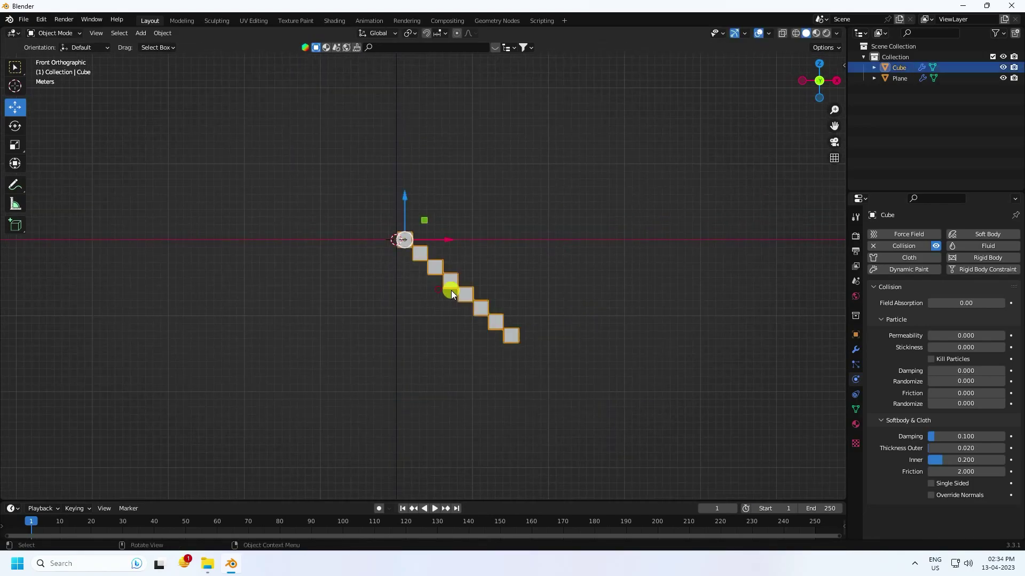
{"action": "key", "text": "ctrl+c"}
{"action": "key", "text": "ctrl+v"}
{"action": "left_click_drag", "start_coordinate": [445, 243], "coordinate": [554, 244]}
Step: Rotate the staircase copy around the Z axis by exactly 180°
{"action": "left_click", "coordinate": [13, 125]}
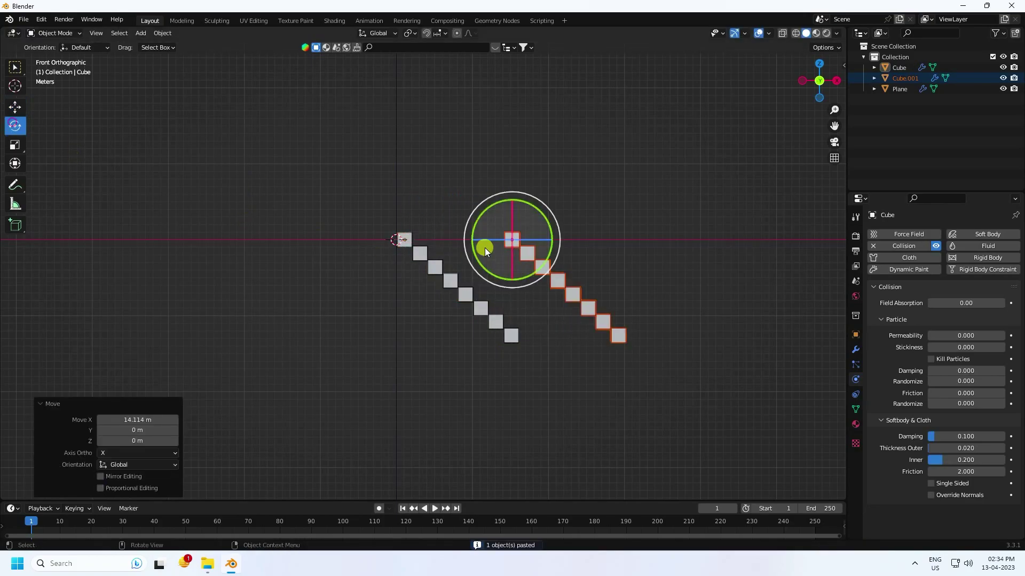
{"action": "left_click_drag", "start_coordinate": [492, 241], "coordinate": [563, 241]}
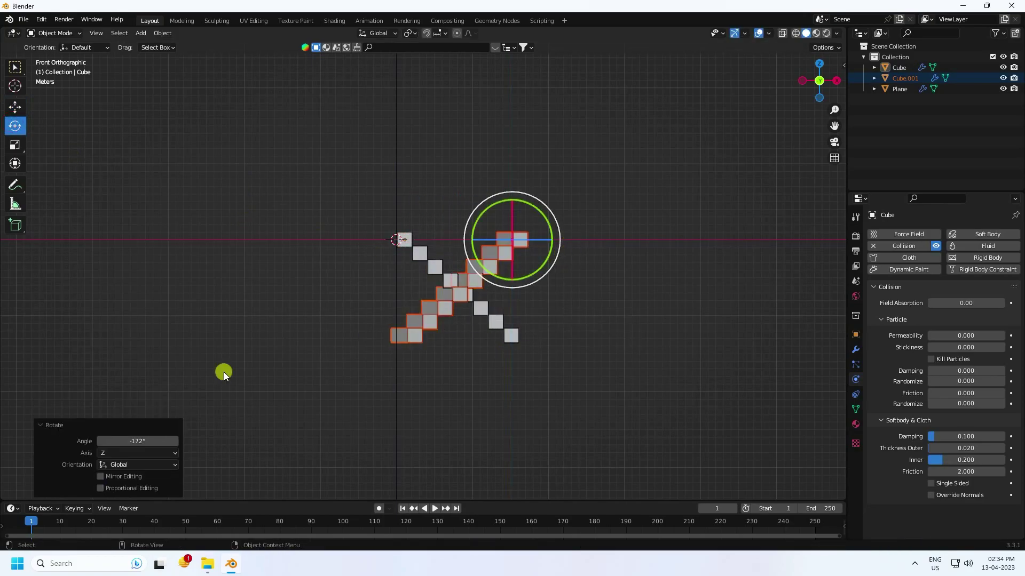
{"action": "left_click", "coordinate": [146, 440]}
{"action": "type", "text": "180"}
{"action": "key", "text": "Return"}
Step: Move the rotated staircase down and along X so its top step sits just below and beyond the first flight's lowest step
{"action": "left_click", "coordinate": [15, 107]}
{"action": "left_click_drag", "start_coordinate": [518, 190], "coordinate": [527, 311]}
{"action": "left_click_drag", "start_coordinate": [553, 361], "coordinate": [601, 361]}
{"action": "left_click_drag", "start_coordinate": [549, 315], "coordinate": [564, 310]}
{"action": "left_click_drag", "start_coordinate": [601, 357], "coordinate": [602, 357]}
{"action": "left_click_drag", "start_coordinate": [559, 311], "coordinate": [565, 321]}
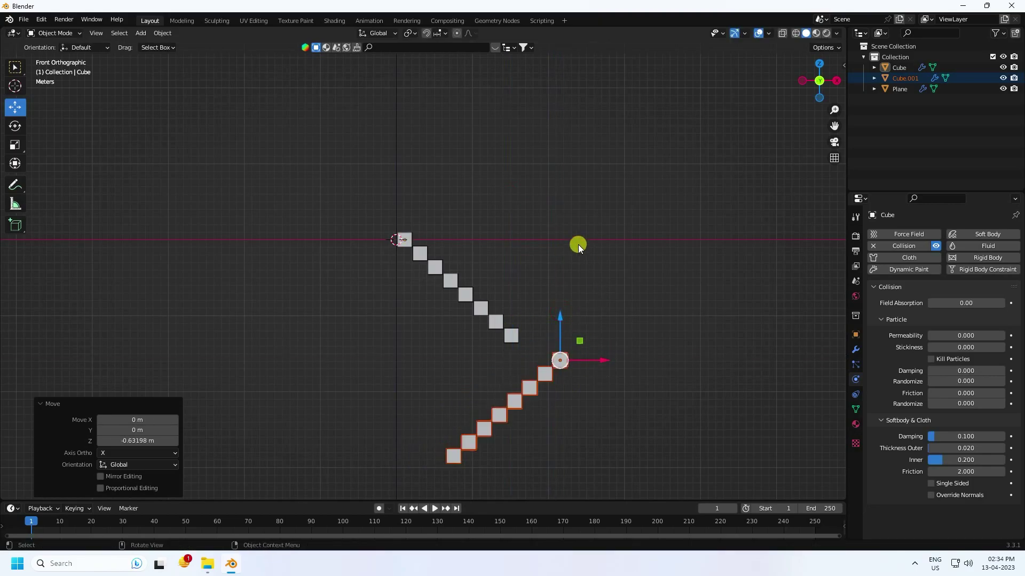
{"action": "scroll", "coordinate": [578, 246], "scroll_direction": "down", "scroll_amount": 1}
{"action": "middle_click_drag", "start_coordinate": [508, 351], "coordinate": [487, 279], "text": "shift"}
{"action": "scroll", "coordinate": [487, 280], "scroll_direction": "up", "scroll_amount": 1}
{"action": "left_click_drag", "start_coordinate": [540, 243], "coordinate": [551, 282]}
Step: Duplicate the original staircase and move the copy straight down along Z to form a third flight below the second
{"action": "left_click", "coordinate": [452, 219]}
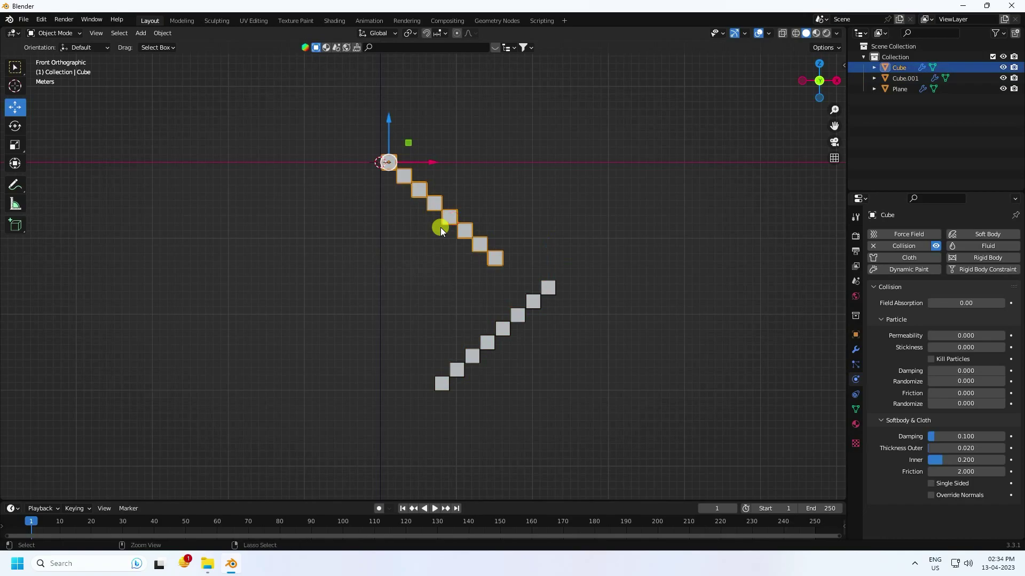
{"action": "key", "text": "ctrl+c"}
{"action": "key", "text": "ctrl+v"}
{"action": "left_click_drag", "start_coordinate": [389, 108], "coordinate": [391, 358]}
Step: Add a plane mesh and scale it up repeatedly to make a large floor
{"action": "middle_click_drag", "start_coordinate": [538, 336], "coordinate": [338, 350]}
{"action": "scroll", "coordinate": [469, 367], "scroll_direction": "down", "scroll_amount": 3}
{"action": "left_click", "coordinate": [339, 350]}
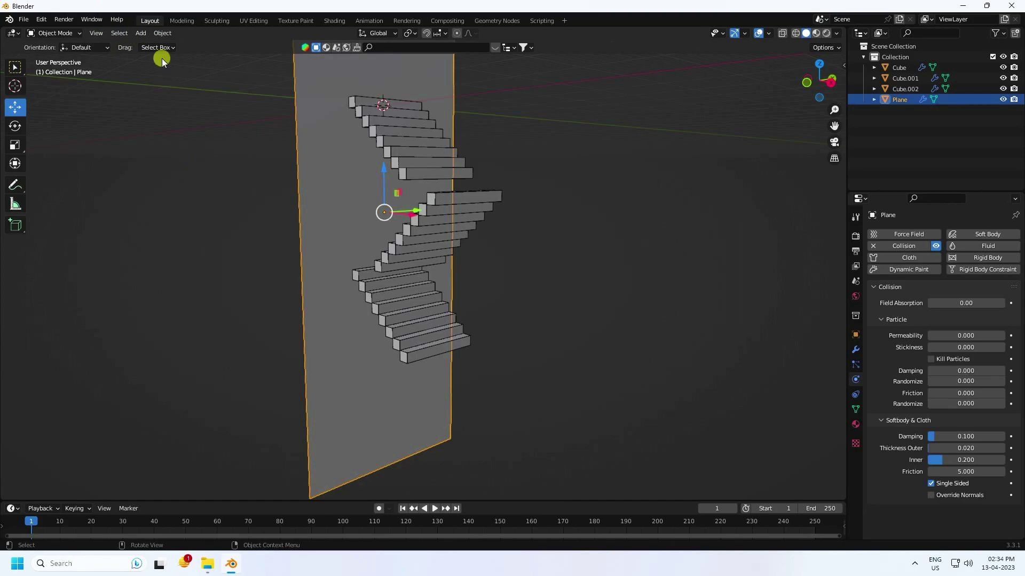
{"action": "left_click", "coordinate": [140, 32]}
{"action": "mouse_move", "coordinate": [159, 46]}
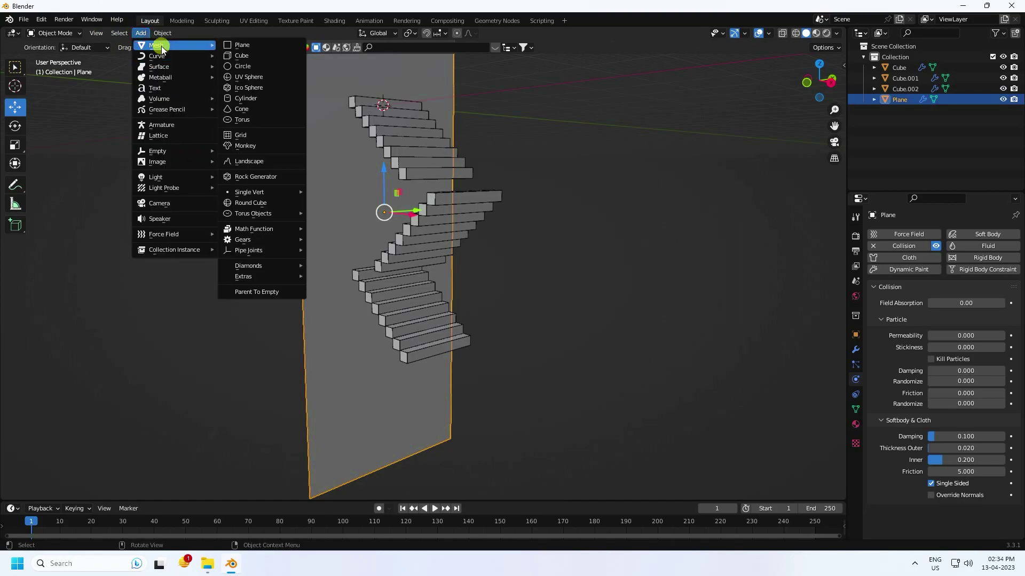
{"action": "left_click", "coordinate": [268, 46]}
{"action": "key", "text": "s"}
{"action": "left_click", "coordinate": [467, 133]}
{"action": "key", "text": "s"}
{"action": "left_click", "coordinate": [588, 113]}
{"action": "scroll", "coordinate": [469, 198], "scroll_direction": "down", "scroll_amount": 5}
{"action": "key", "text": "s"}
{"action": "left_click", "coordinate": [558, 192]}
Step: Move the floor plane down about 61 m along Z to below the lowest flight and shift it along X
{"action": "left_click_drag", "start_coordinate": [411, 170], "coordinate": [446, 270]}
{"action": "scroll", "coordinate": [447, 332], "scroll_direction": "up", "scroll_amount": 4}
{"action": "middle_click_drag", "start_coordinate": [447, 332], "coordinate": [500, 324]}
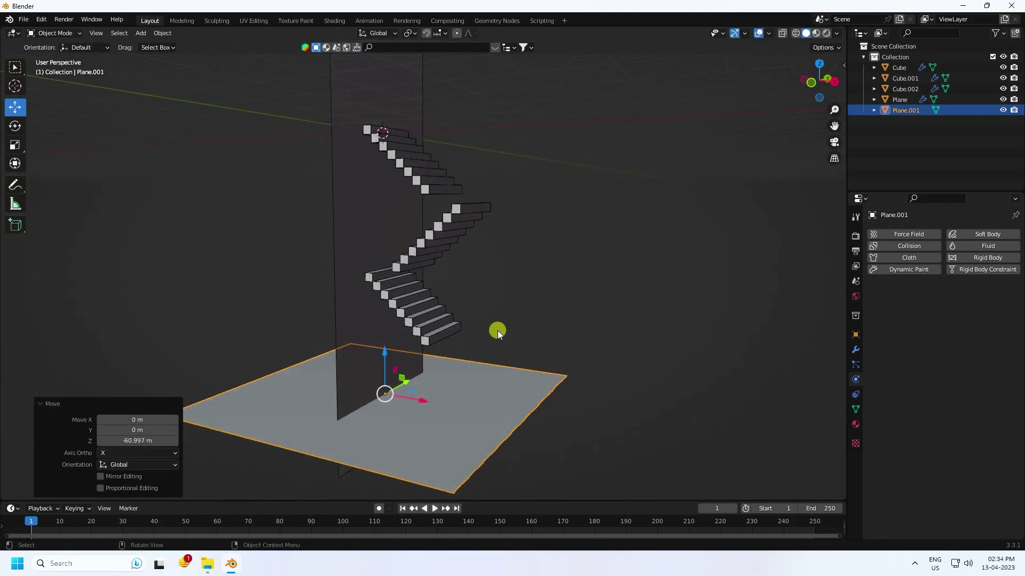
{"action": "mouse_move", "coordinate": [418, 393]}
{"action": "left_mouse_down"}
{"action": "mouse_move", "coordinate": [478, 414]}
{"action": "mouse_move", "coordinate": [460, 399]}
{"action": "mouse_move", "coordinate": [467, 355]}
{"action": "mouse_move", "coordinate": [458, 347]}
{"action": "left_mouse_up"}
Step: Scale the floor plane up by about 1.48, raise it slightly along Z toward the lowest flight, and deselect it
{"action": "key", "text": "s"}
{"action": "left_click", "coordinate": [509, 331]}
{"action": "middle_click_drag", "start_coordinate": [509, 331], "coordinate": [543, 328]}
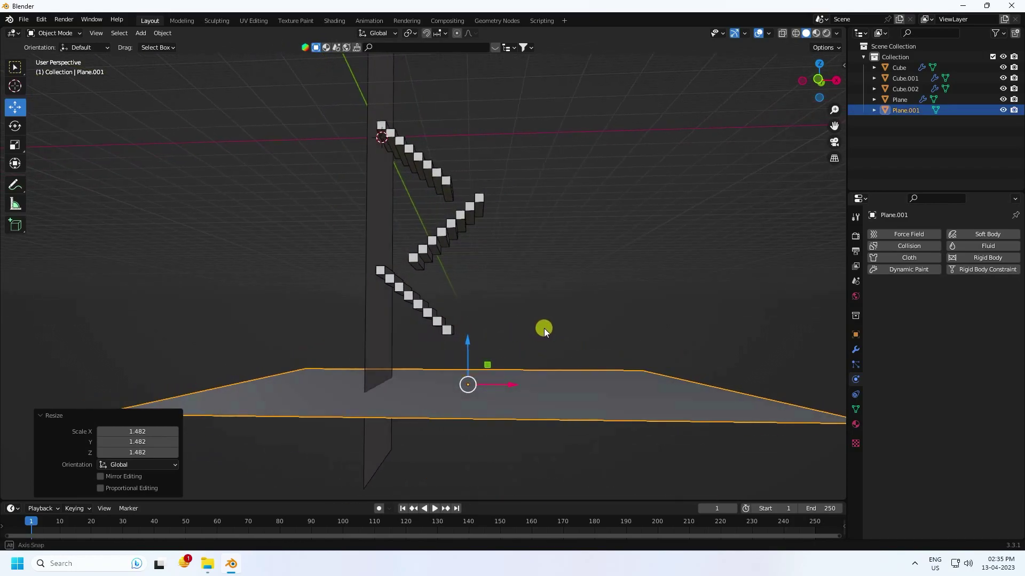
{"action": "left_click_drag", "start_coordinate": [467, 344], "coordinate": [468, 331]}
{"action": "left_click_drag", "start_coordinate": [469, 330], "coordinate": [471, 325]}
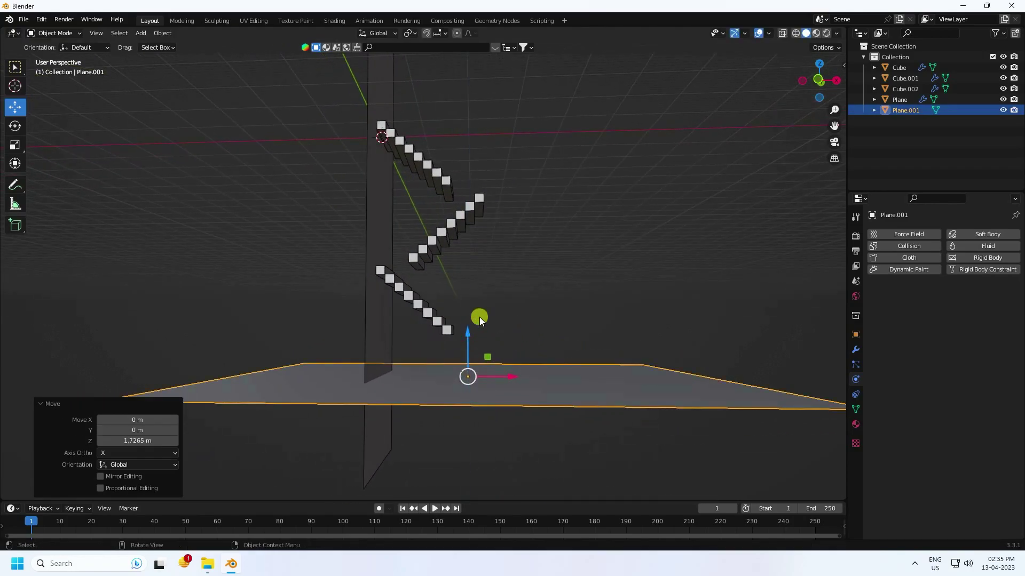
{"action": "left_click", "coordinate": [511, 307]}
Step: Add a cylinder with 150 vertices and the cap fill type set to Nothing
{"action": "middle_click_drag", "start_coordinate": [511, 307], "coordinate": [406, 266]}
{"action": "left_click", "coordinate": [143, 33]}
{"action": "mouse_move", "coordinate": [164, 44]}
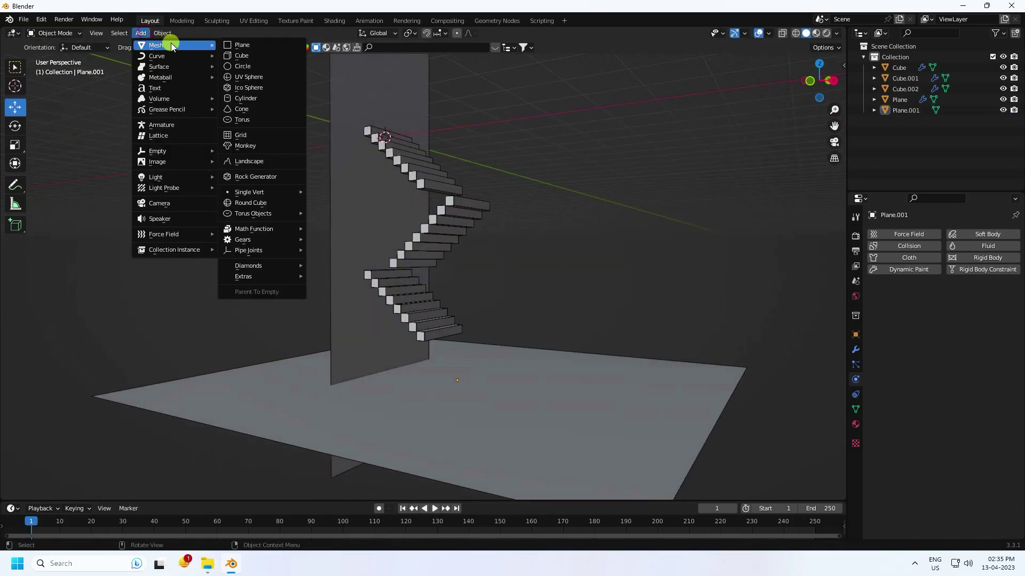
{"action": "left_click", "coordinate": [259, 98]}
{"action": "middle_click_drag", "start_coordinate": [434, 202], "coordinate": [395, 219]}
{"action": "scroll", "coordinate": [373, 234], "scroll_direction": "up", "scroll_amount": 5}
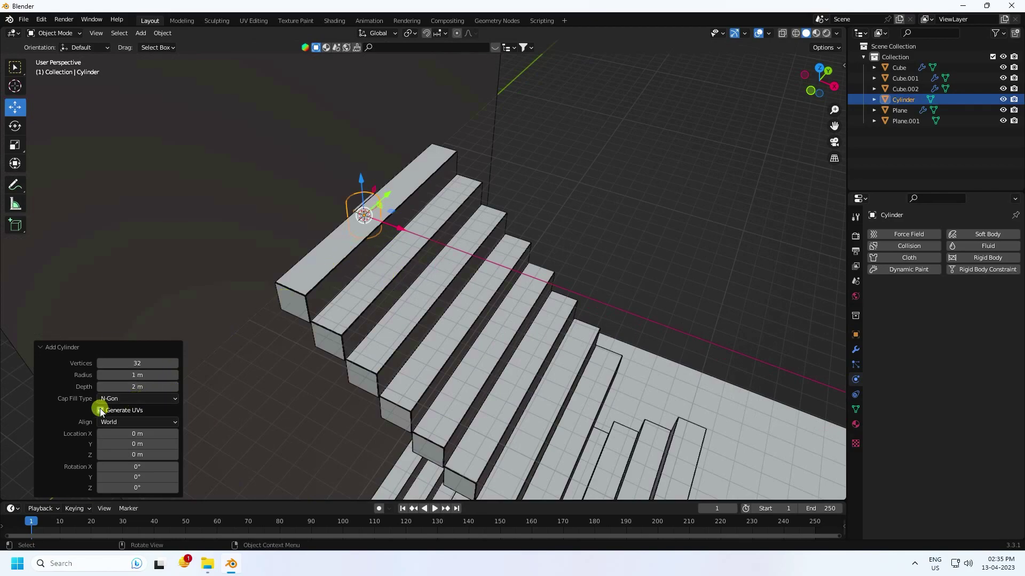
{"action": "left_click", "coordinate": [114, 399]}
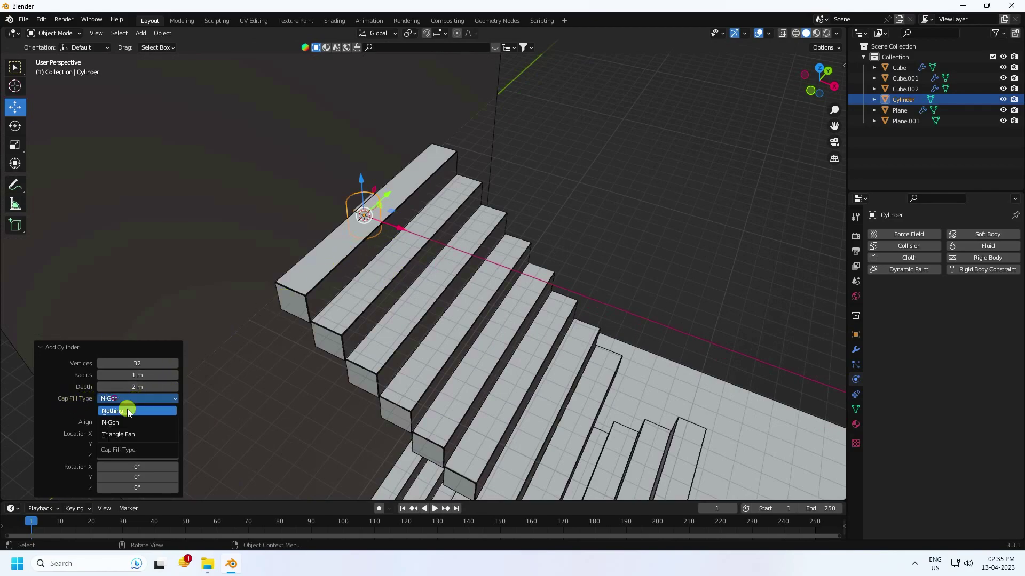
{"action": "left_click", "coordinate": [128, 410]}
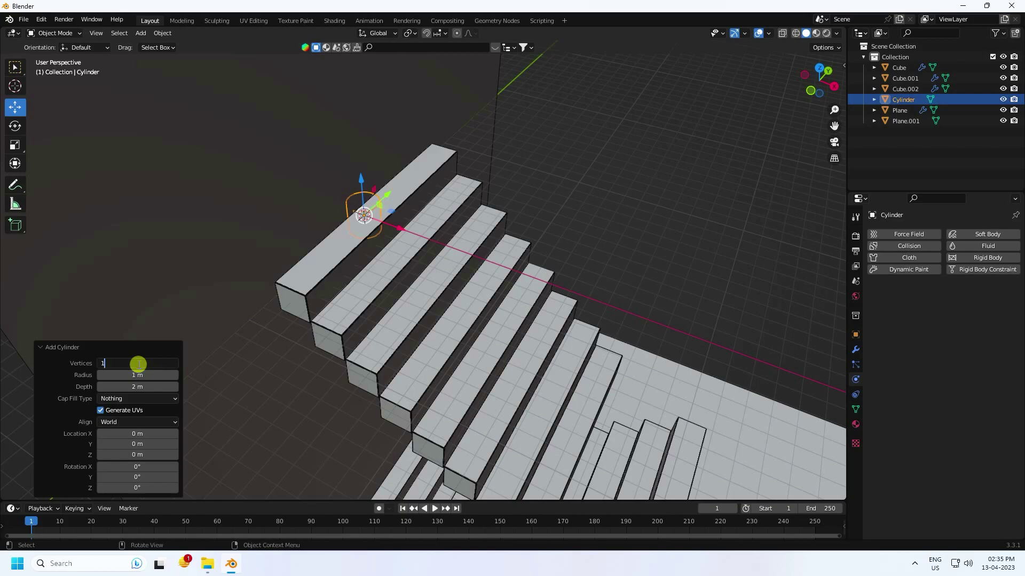
{"action": "key", "text": "Return"}
Step: Set the new cylinder's radius to 6 m and its depth to 3 m
{"action": "left_click_drag", "start_coordinate": [140, 375], "coordinate": [380, 384]}
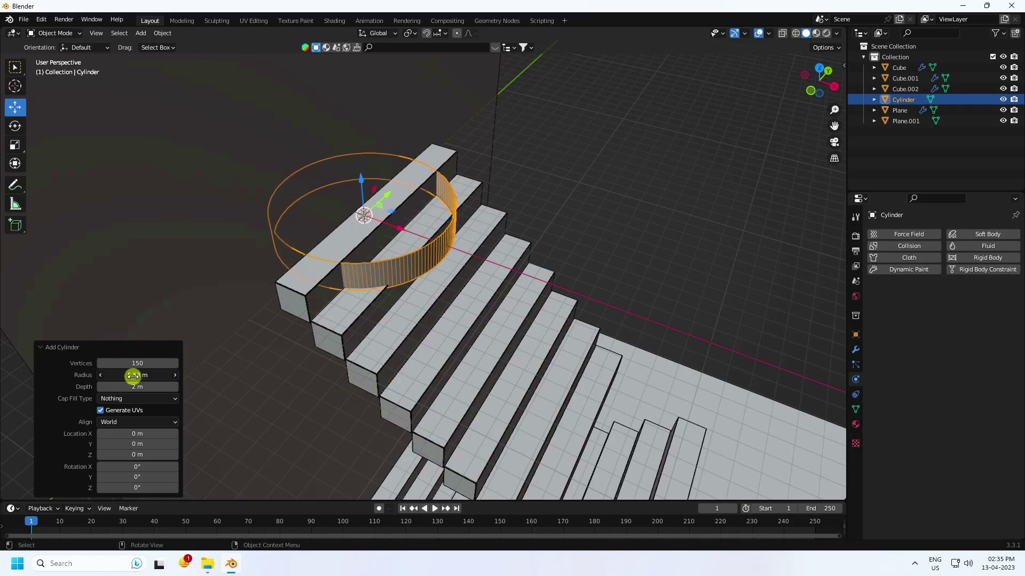
{"action": "type", "text": "5"}
{"action": "key", "text": "Return"}
{"action": "middle_click_drag", "start_coordinate": [187, 361], "coordinate": [252, 310]}
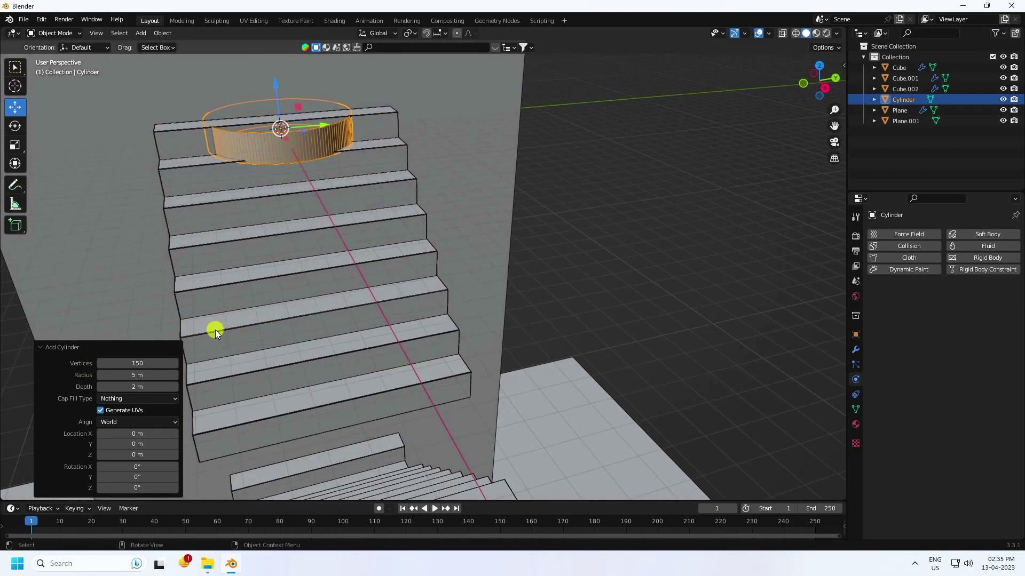
{"action": "left_click", "coordinate": [143, 377]}
{"action": "type", "text": "6"}
{"action": "key", "text": "Return"}
{"action": "middle_click_drag", "start_coordinate": [142, 373], "coordinate": [217, 288]}
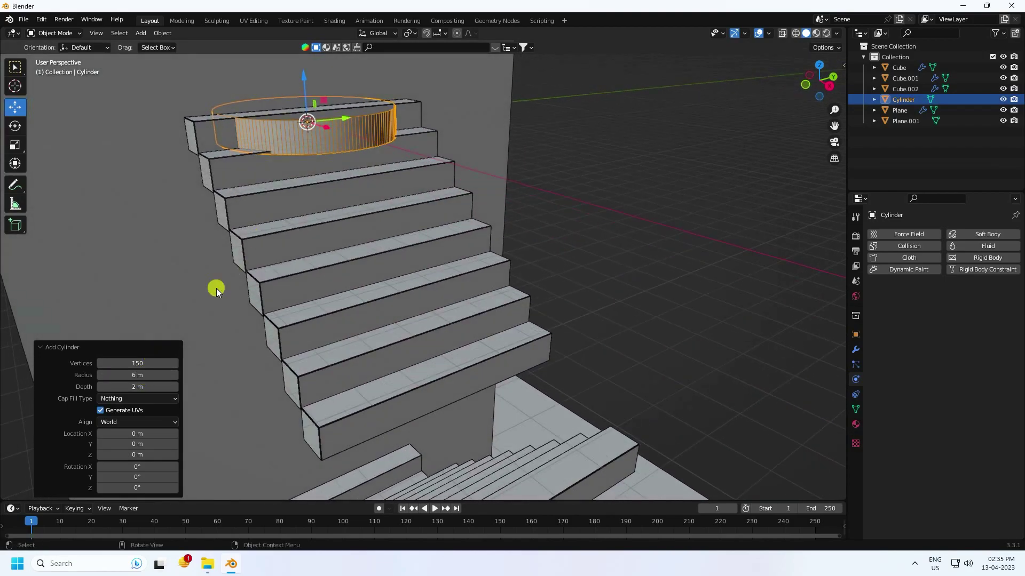
{"action": "left_click", "coordinate": [138, 387]}
{"action": "type", "text": "3"}
{"action": "key", "text": "Return"}
{"action": "middle_click_drag", "start_coordinate": [233, 274], "coordinate": [279, 254]}
Step: Move the cylinder down onto the floor plane and along X to in front of the lowest staircase flight
{"action": "scroll", "coordinate": [328, 136], "scroll_direction": "down", "scroll_amount": 6}
{"action": "middle_click_drag", "start_coordinate": [449, 312], "coordinate": [444, 396]}
{"action": "middle_click_drag", "start_coordinate": [360, 109], "coordinate": [364, 148]}
{"action": "left_click_drag", "start_coordinate": [295, 99], "coordinate": [347, 288]}
{"action": "middle_click_drag", "start_coordinate": [347, 288], "coordinate": [418, 396]}
{"action": "left_click_drag", "start_coordinate": [402, 372], "coordinate": [530, 389]}
{"action": "middle_click_drag", "start_coordinate": [530, 390], "coordinate": [459, 383]}
{"action": "left_click_drag", "start_coordinate": [475, 384], "coordinate": [499, 384]}
{"action": "middle_click_drag", "start_coordinate": [490, 350], "coordinate": [431, 341]}
{"action": "scroll", "coordinate": [424, 390], "scroll_direction": "up", "scroll_amount": 3}
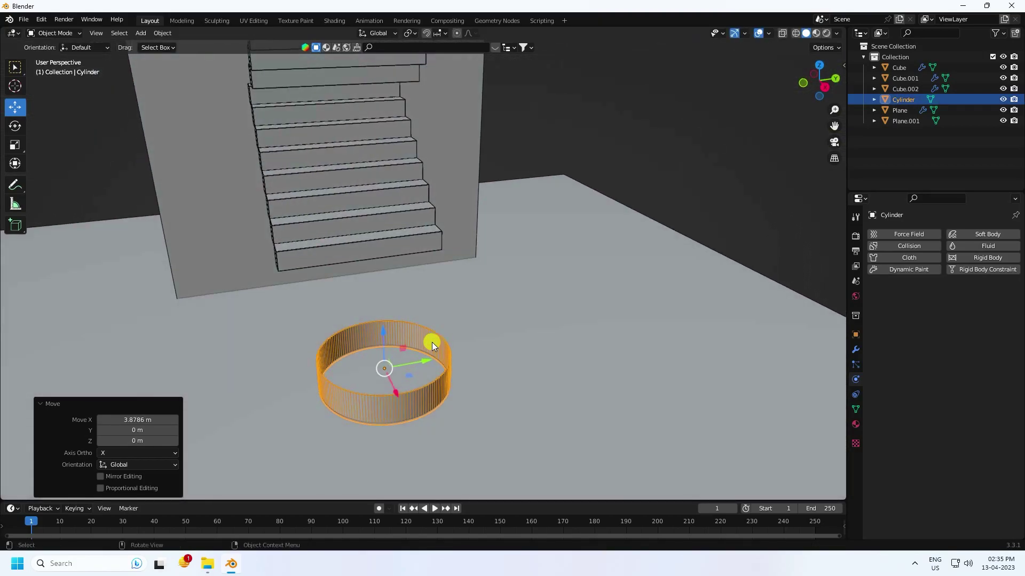
Step: Scale the open cylinder up uniformly by roughly a quarter
{"action": "key", "text": "s"}
{"action": "left_click", "coordinate": [450, 340]}
{"action": "left_click", "coordinate": [437, 325]}
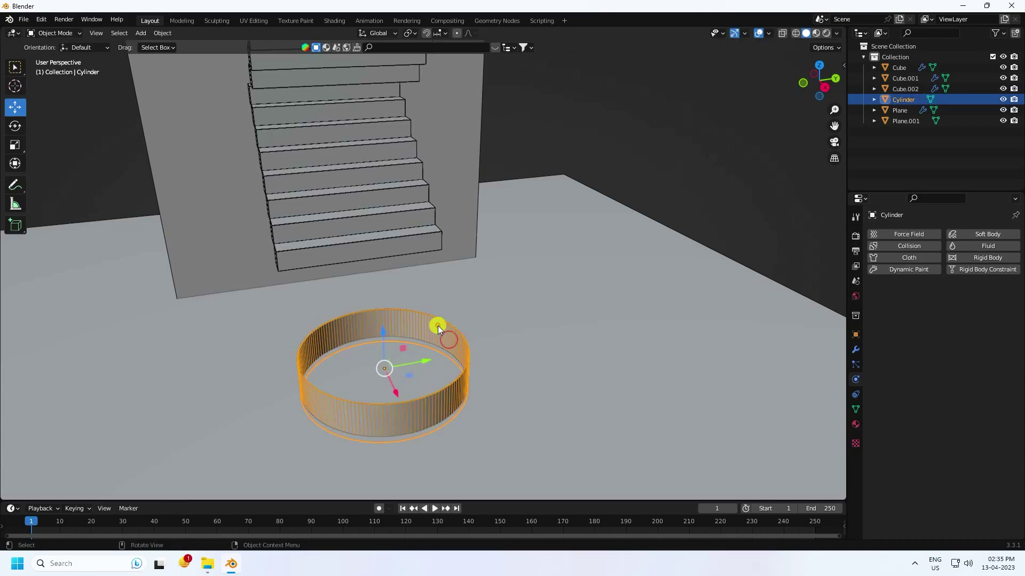
Step: Add a Solidify modifier with 0.3 m thickness to the cylinder and deselect it
{"action": "left_click", "coordinate": [854, 352]}
{"action": "left_click", "coordinate": [881, 235]}
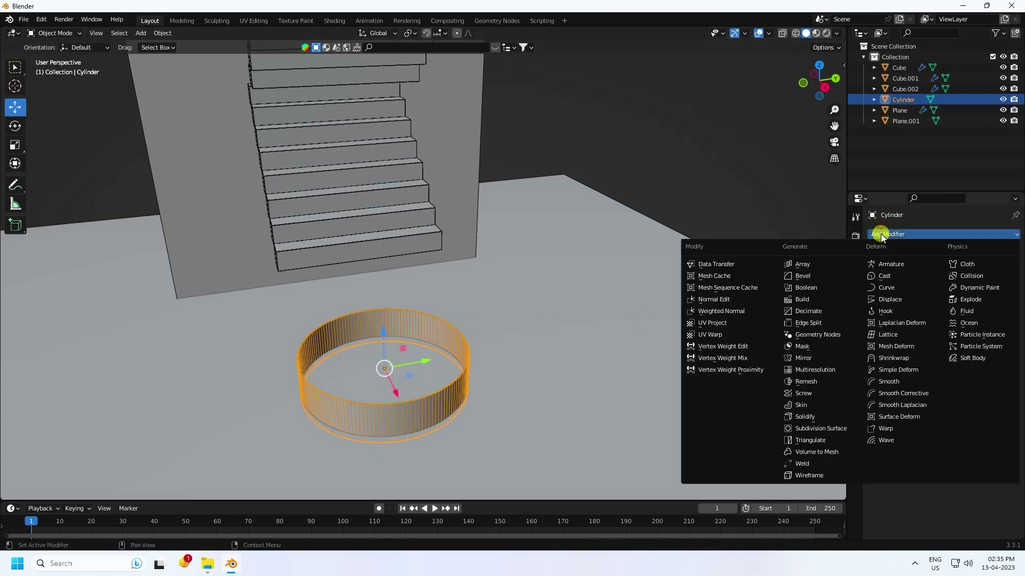
{"action": "left_click", "coordinate": [796, 415]}
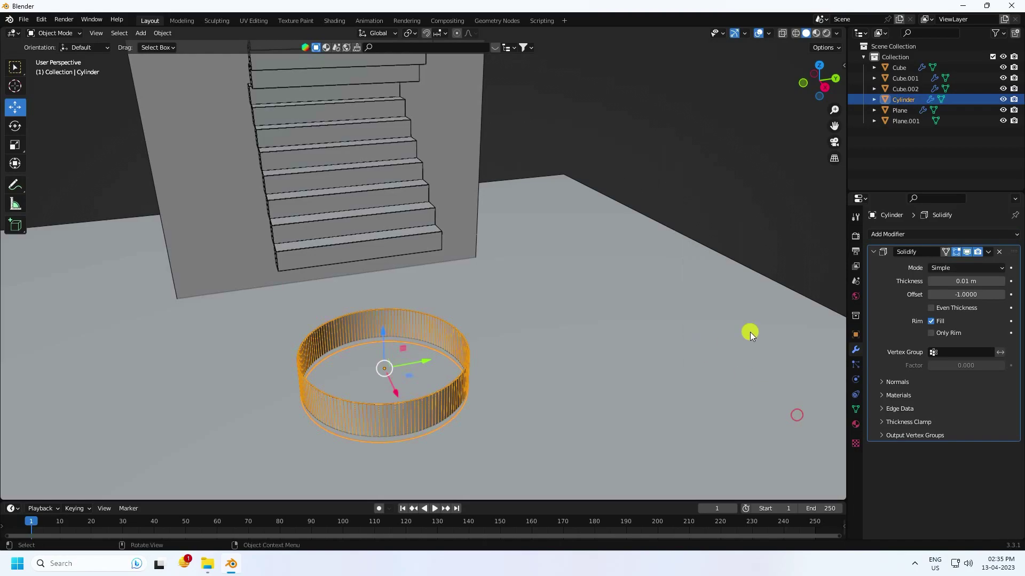
{"action": "left_click_drag", "start_coordinate": [956, 281], "coordinate": [981, 282]}
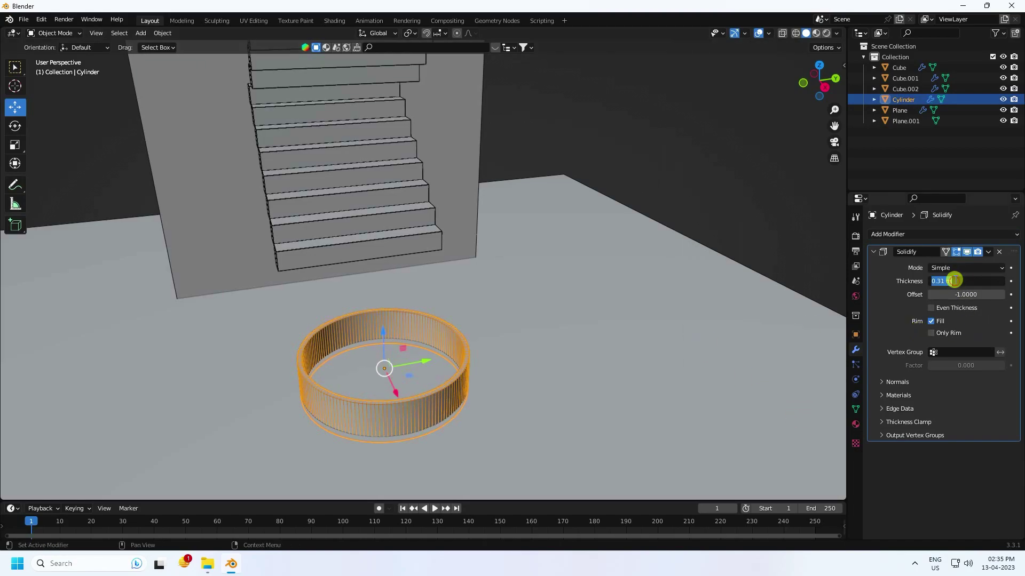
{"action": "scroll", "coordinate": [462, 366], "scroll_direction": "up", "scroll_amount": 3}
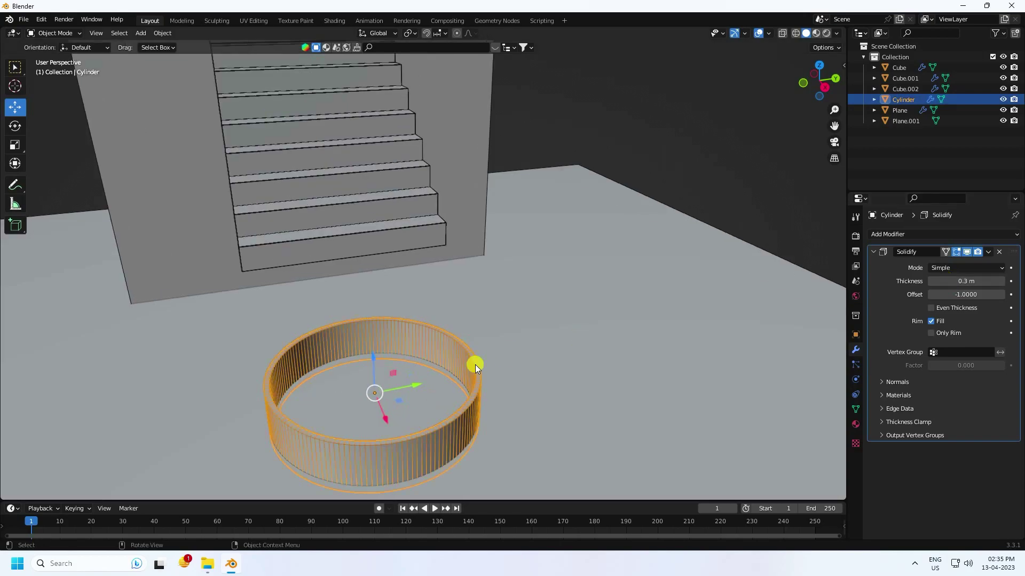
{"action": "scroll", "coordinate": [462, 366], "scroll_direction": "down", "scroll_amount": 3}
{"action": "middle_click_drag", "start_coordinate": [475, 357], "coordinate": [560, 315]}
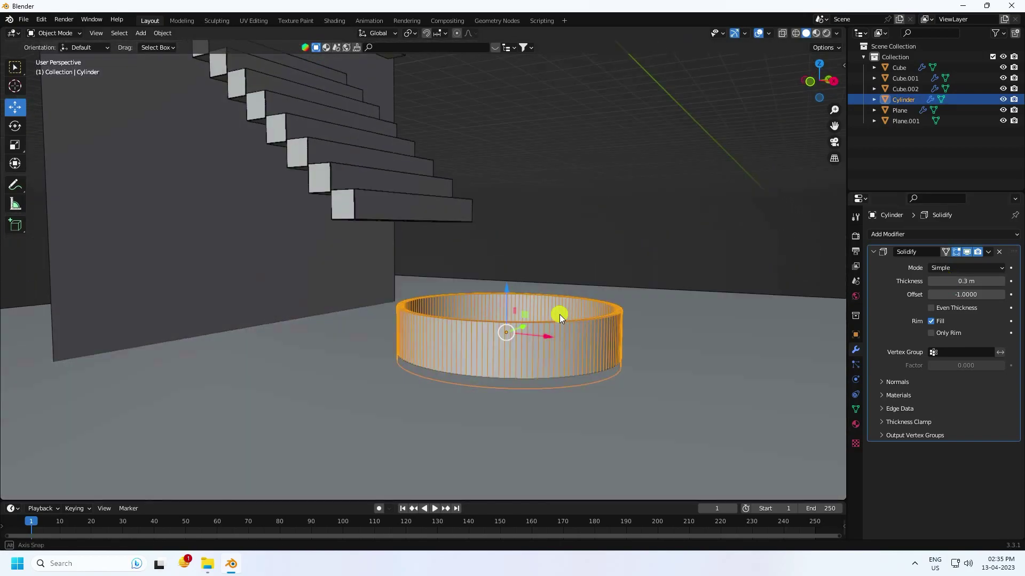
{"action": "left_click", "coordinate": [559, 315]}
{"action": "middle_click_drag", "start_coordinate": [587, 251], "coordinate": [602, 342]}
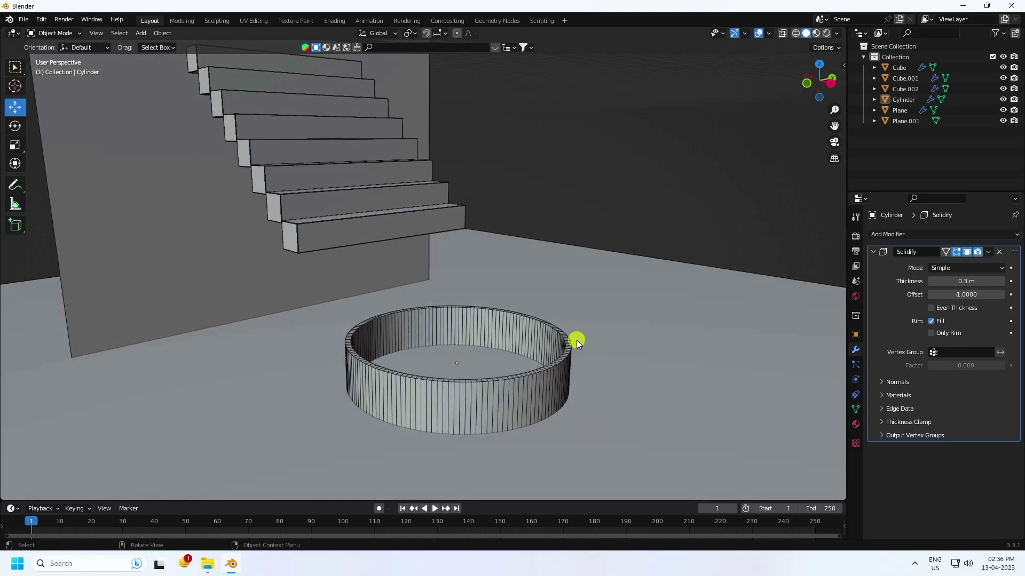
Step: Add Collision physics to the solidified cylinder ring
{"action": "left_click", "coordinate": [514, 317]}
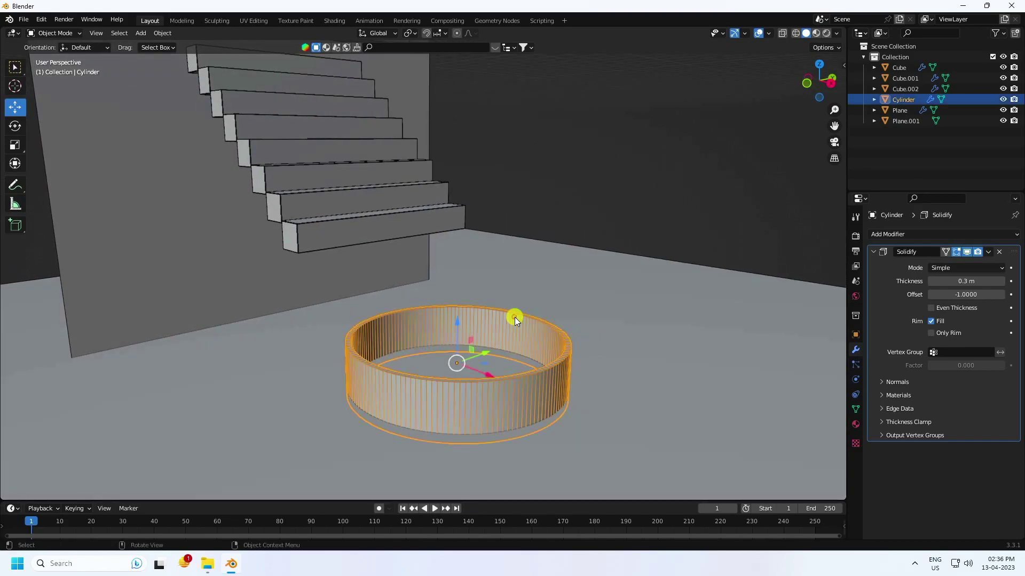
{"action": "left_click", "coordinate": [855, 364]}
{"action": "left_click", "coordinate": [855, 379]}
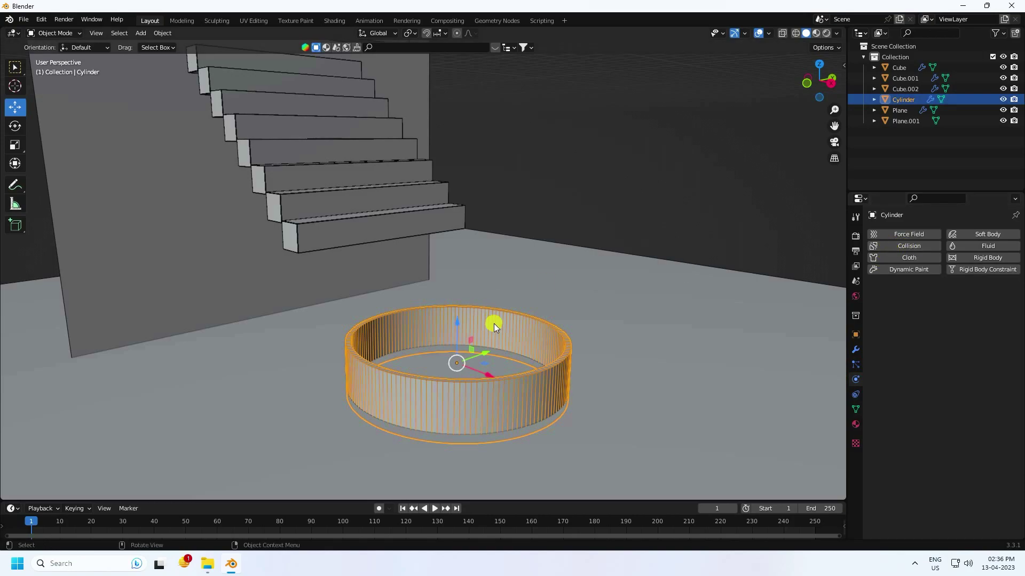
{"action": "left_click", "coordinate": [930, 246]}
Step: Add Collision physics to the floor plane with default settings and deselect it
{"action": "left_click", "coordinate": [648, 325]}
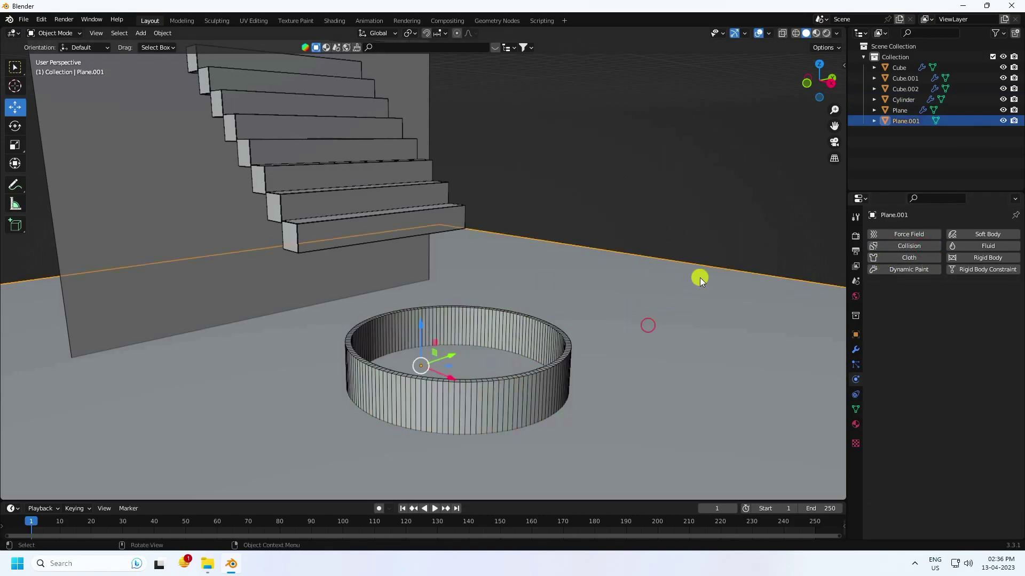
{"action": "scroll", "coordinate": [546, 302], "scroll_direction": "down", "scroll_amount": 3}
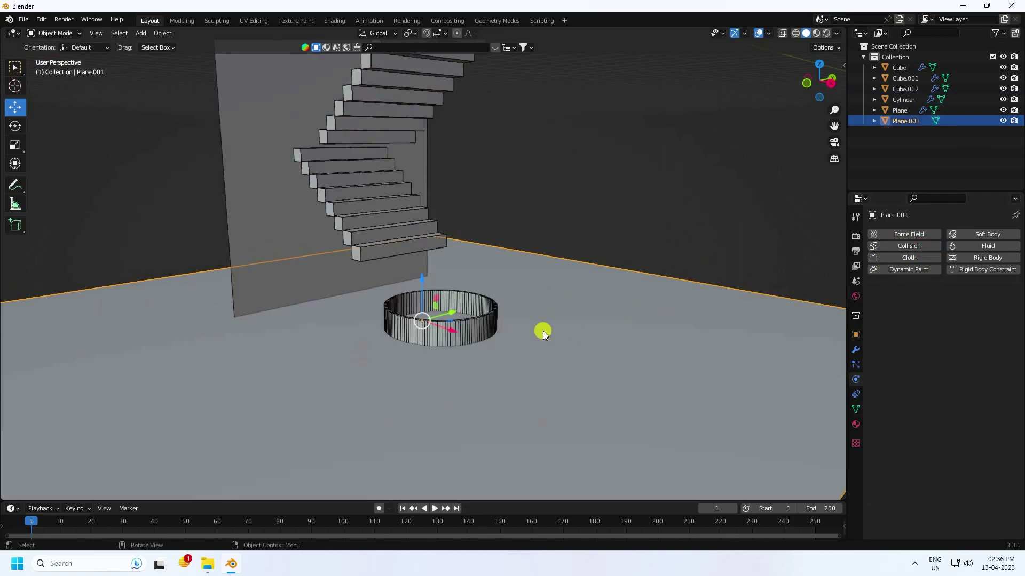
{"action": "left_click", "coordinate": [905, 246]}
{"action": "left_click", "coordinate": [818, 238]}
Step: Add a cube at the world origin and scale it up uniformly by about 5.5 and again by about 2.1
{"action": "middle_click_drag", "start_coordinate": [552, 314], "coordinate": [487, 329]}
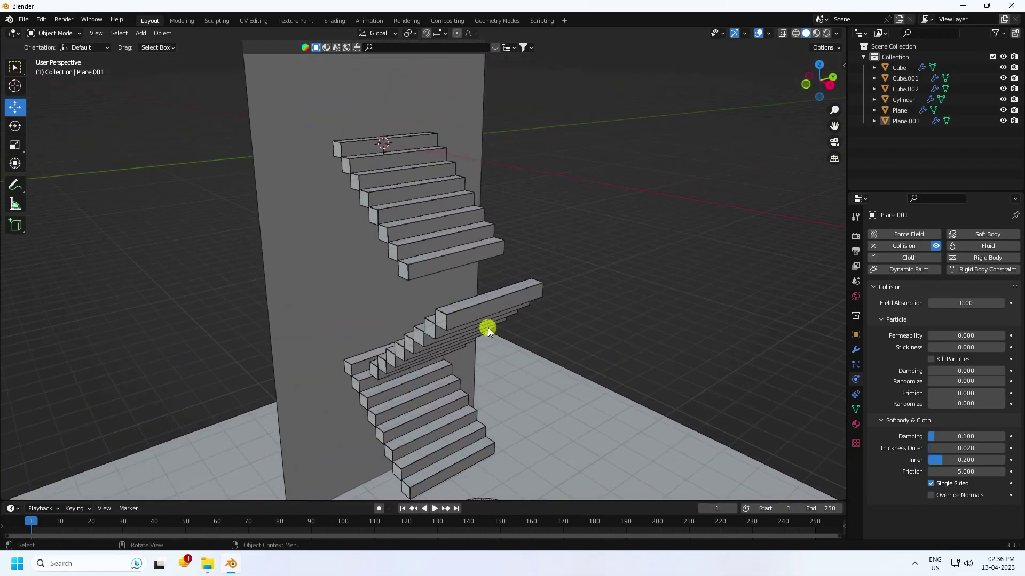
{"action": "scroll", "coordinate": [383, 184], "scroll_direction": "down", "scroll_amount": 4}
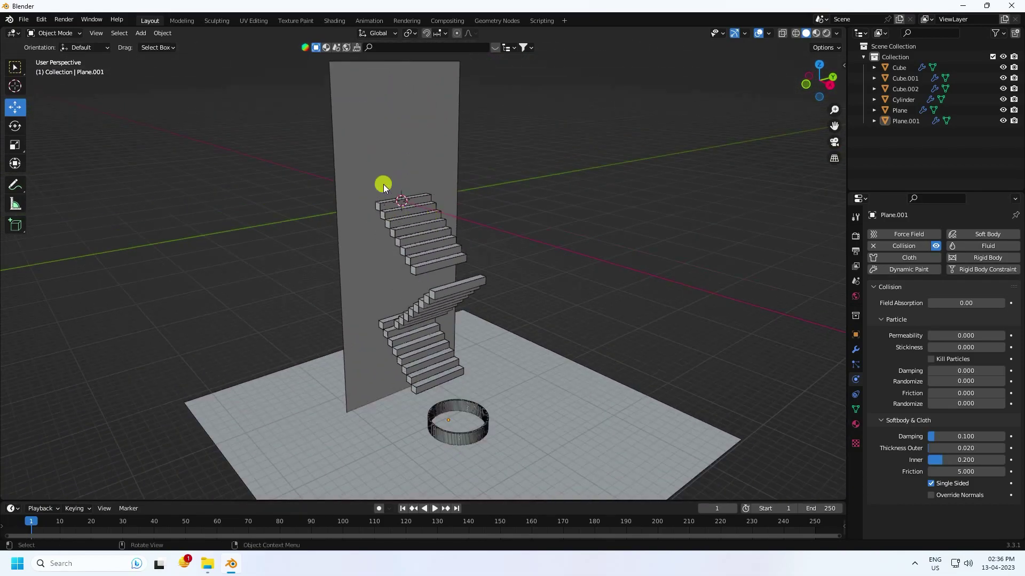
{"action": "left_click", "coordinate": [134, 33]}
{"action": "mouse_move", "coordinate": [171, 46]}
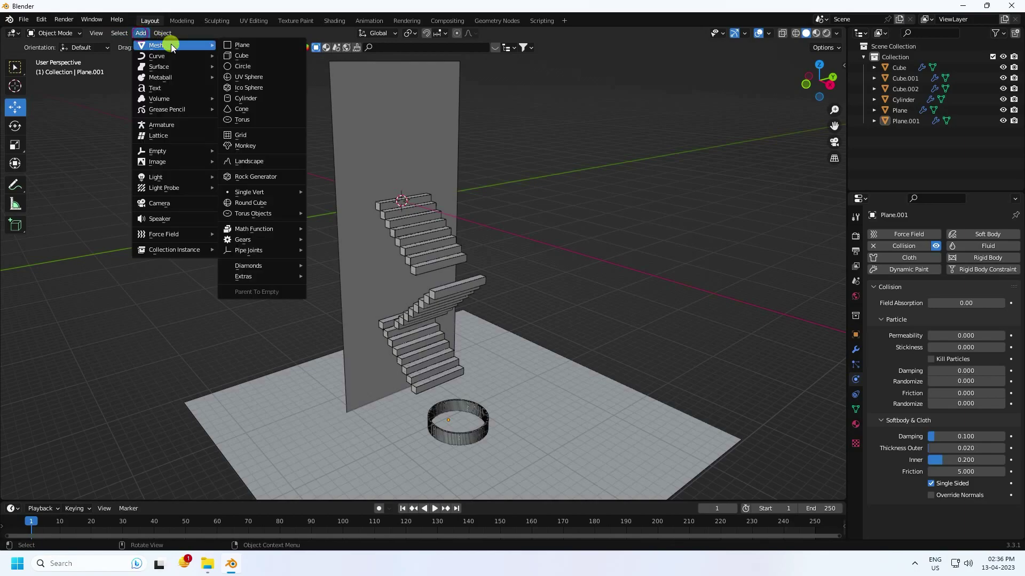
{"action": "left_click", "coordinate": [257, 58]}
{"action": "scroll", "coordinate": [462, 261], "scroll_direction": "down", "scroll_amount": 2}
{"action": "key", "text": "s"}
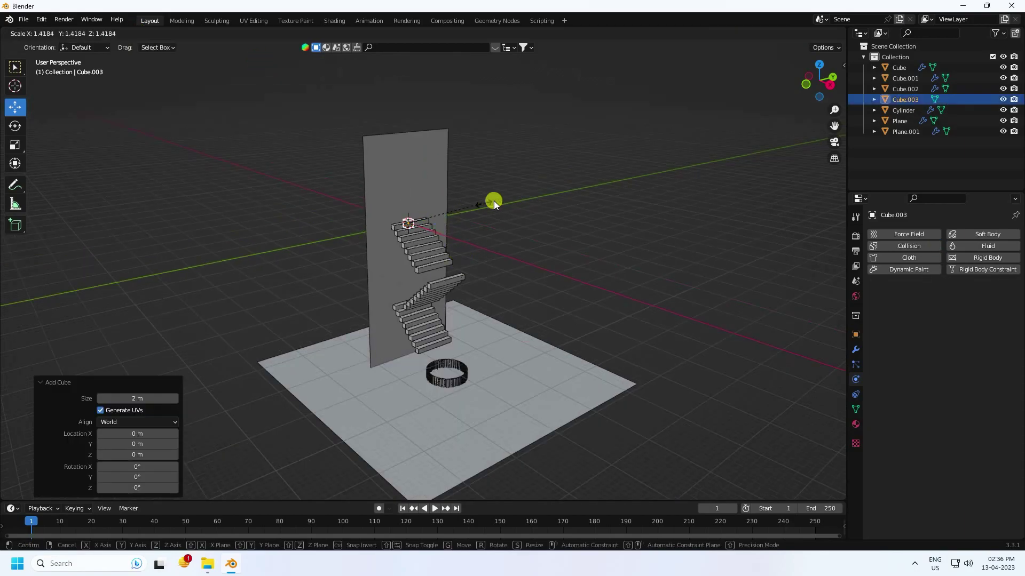
{"action": "left_click", "coordinate": [688, 149]}
{"action": "key", "text": "s"}
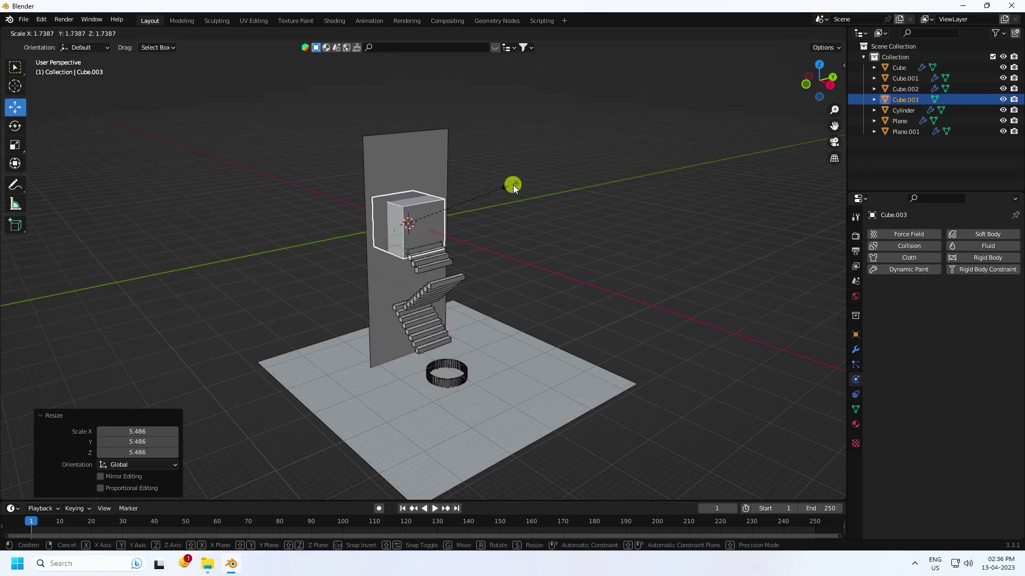
{"action": "left_click", "coordinate": [533, 184]}
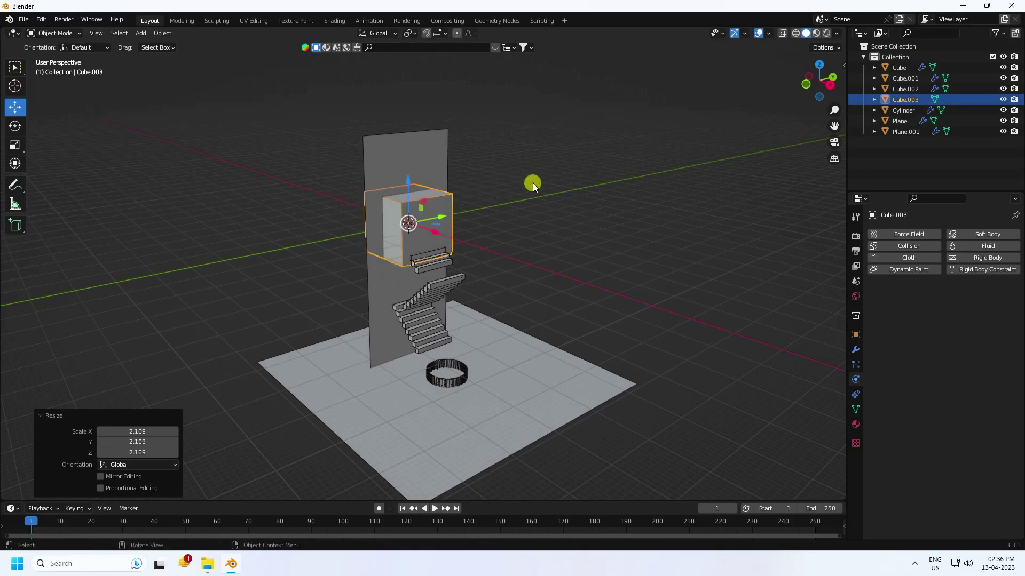
Step: In a wireframe front view, move the cube over the upper staircase flight and scale it up uniformly by about 1.4
{"action": "key", "text": "KP_1"}
{"action": "scroll", "coordinate": [485, 194], "scroll_direction": "up", "scroll_amount": 4}
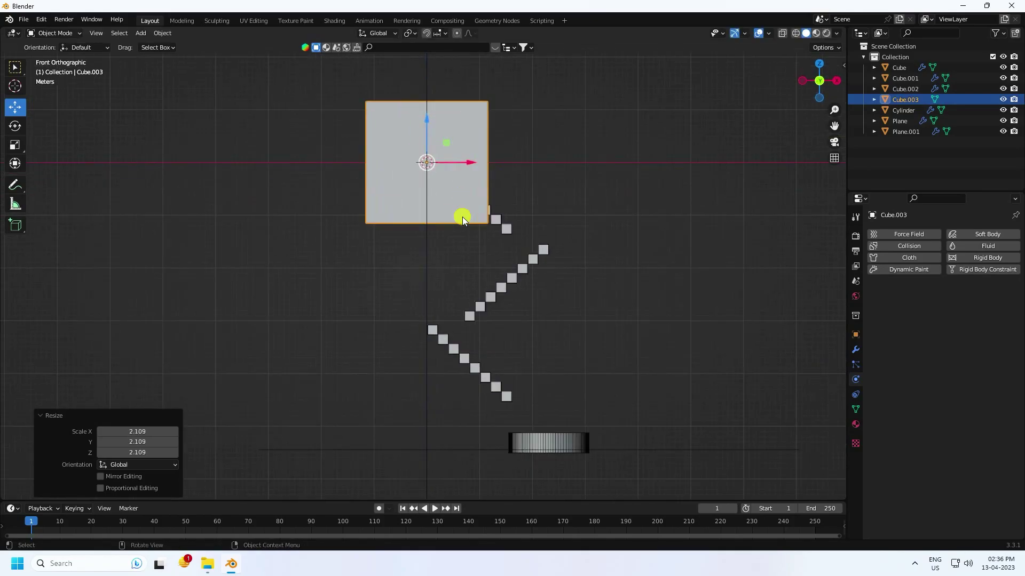
{"action": "left_click", "coordinate": [796, 33]}
{"action": "mouse_move", "coordinate": [549, 194]}
{"action": "middle_mouse_down", "text": "shift"}
{"action": "mouse_move", "coordinate": [482, 215]}
{"action": "mouse_move", "coordinate": [400, 169]}
{"action": "middle_mouse_up", "text": "shift"}
{"action": "key", "text": "g"}
{"action": "left_click", "coordinate": [457, 169]}
{"action": "key", "text": "s"}
{"action": "left_click", "coordinate": [495, 169]}
Step: Adjust the cube along X and lower it about 11.3 m over the two upper staircase flights
{"action": "mouse_move", "coordinate": [467, 173]}
{"action": "left_mouse_down"}
{"action": "mouse_move", "coordinate": [484, 173]}
{"action": "mouse_move", "coordinate": [464, 172]}
{"action": "left_mouse_up"}
{"action": "scroll", "coordinate": [463, 207], "scroll_direction": "up", "scroll_amount": 1}
{"action": "left_click_drag", "start_coordinate": [426, 125], "coordinate": [433, 187]}
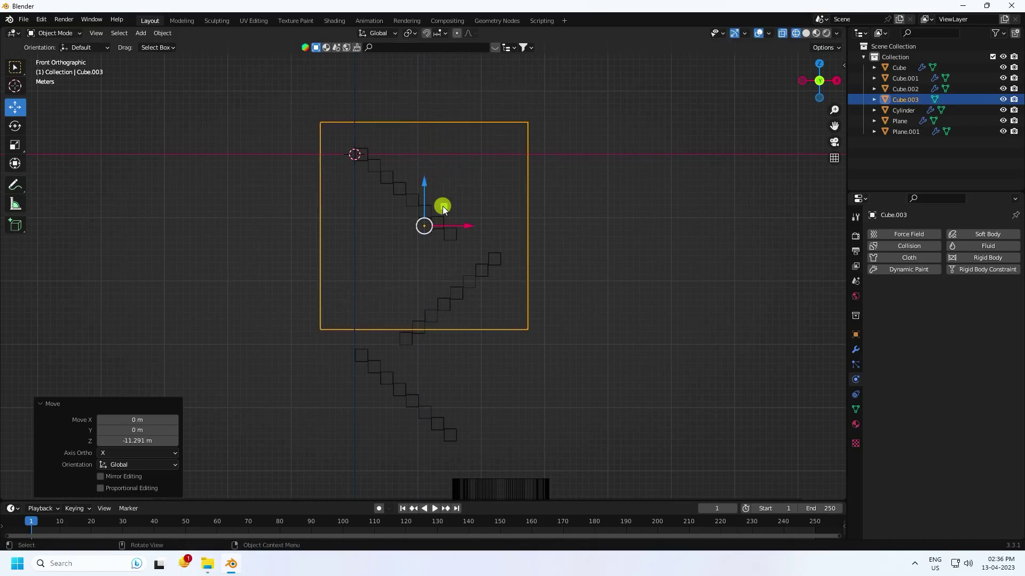
{"action": "scroll", "coordinate": [469, 229], "scroll_direction": "down", "scroll_amount": 2}
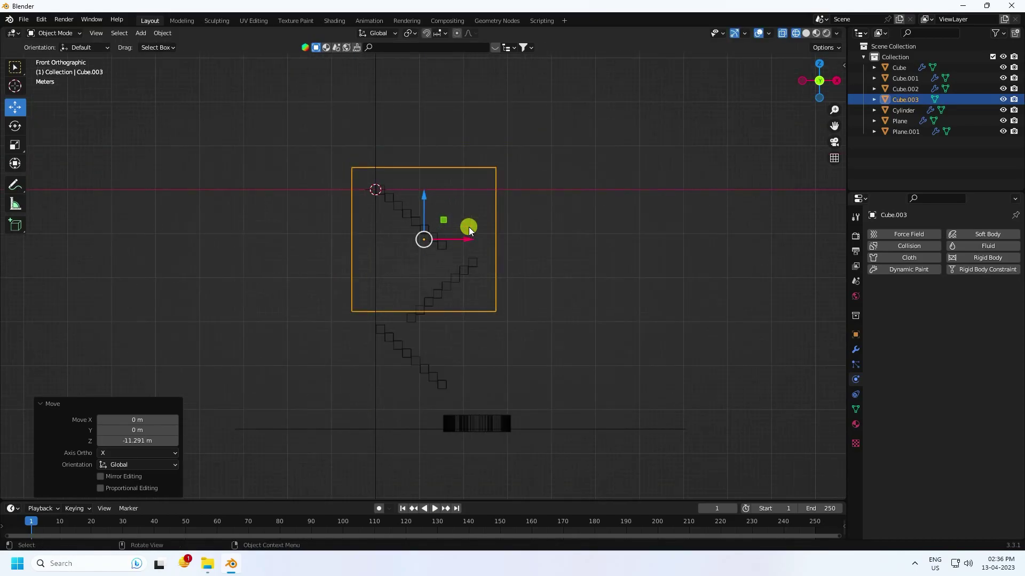
{"action": "scroll", "coordinate": [470, 231], "scroll_direction": "up", "scroll_amount": 1}
Step: Scale the cube uniformly by about 0.94 and stretch it along Z by about 2.7 into a tall box
{"action": "key", "text": "s"}
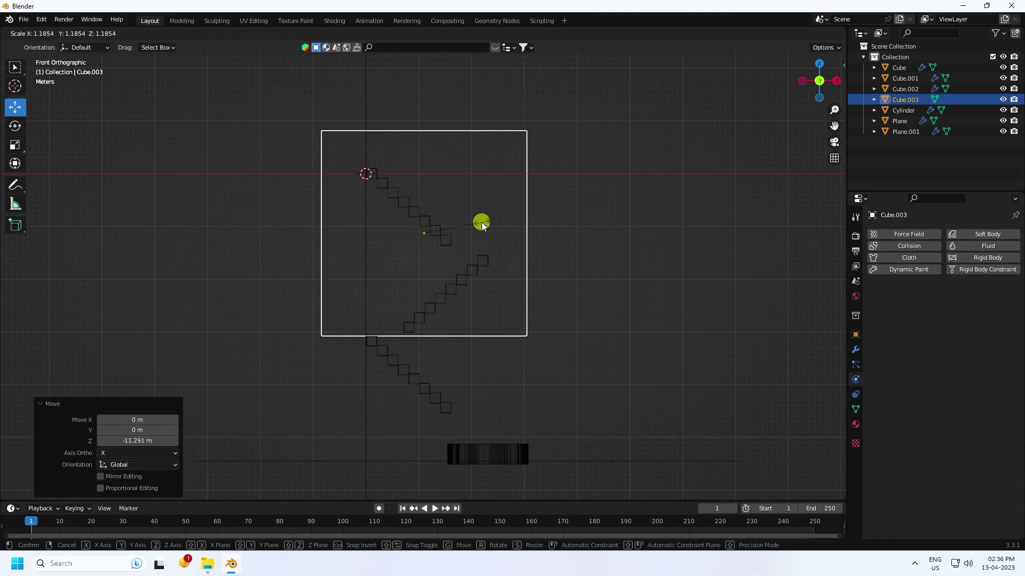
{"action": "left_click", "coordinate": [470, 222]}
{"action": "left_click", "coordinate": [16, 146]}
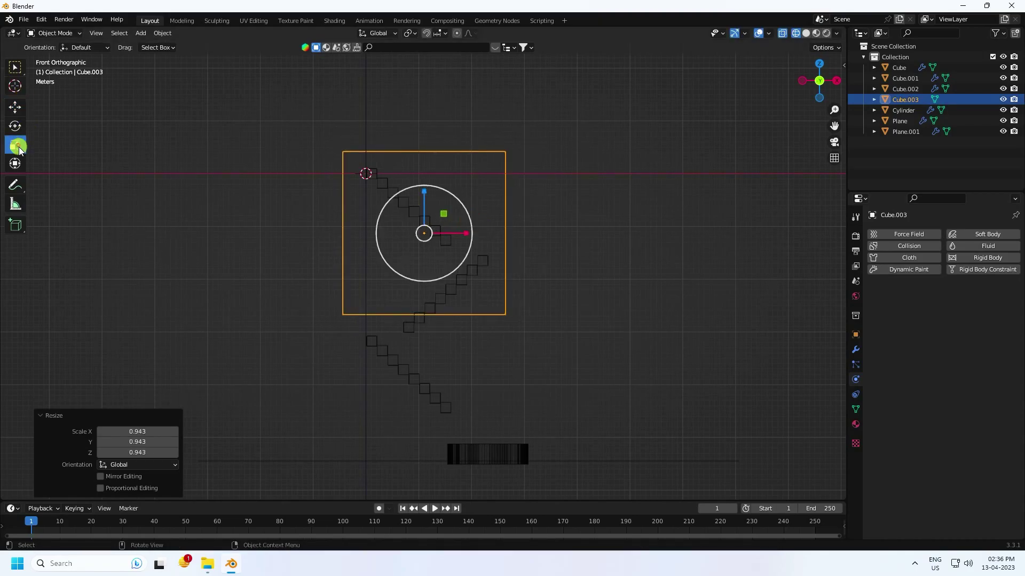
{"action": "left_click_drag", "start_coordinate": [425, 188], "coordinate": [447, 112]}
{"action": "scroll", "coordinate": [427, 202], "scroll_direction": "down", "scroll_amount": 2}
Step: Lower the tall box slightly, shift it about 2.8 m along X and scale it up uniformly by about 1.16
{"action": "left_click", "coordinate": [15, 106]}
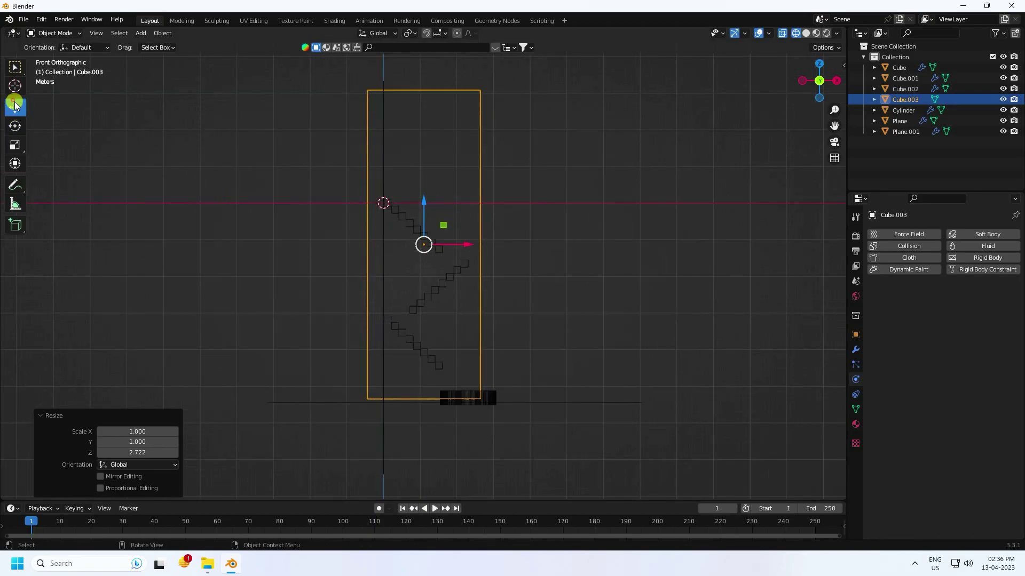
{"action": "left_click_drag", "start_coordinate": [425, 207], "coordinate": [429, 219]}
{"action": "left_click_drag", "start_coordinate": [468, 257], "coordinate": [476, 252]}
{"action": "key", "text": "s"}
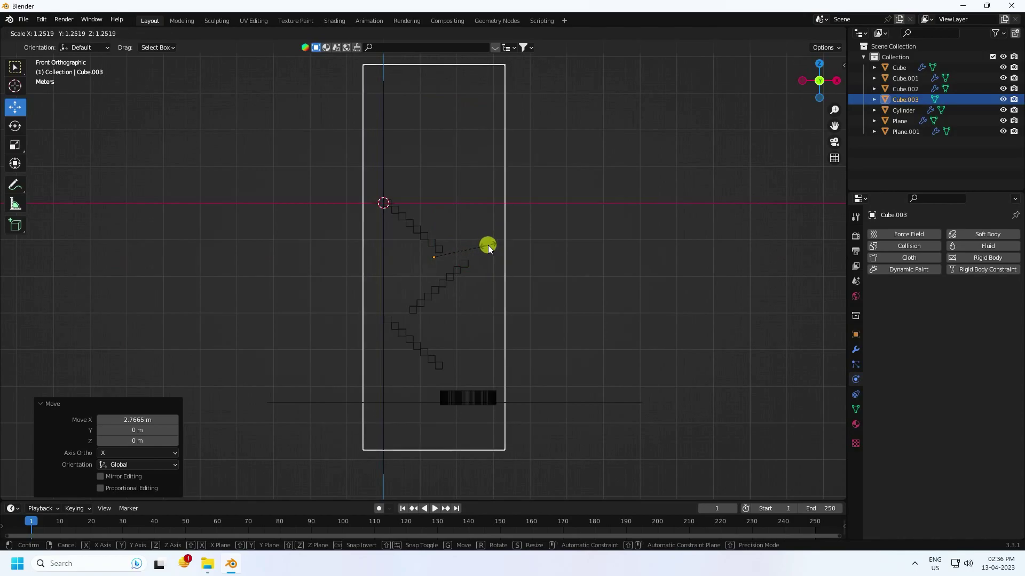
{"action": "left_click", "coordinate": [454, 244]}
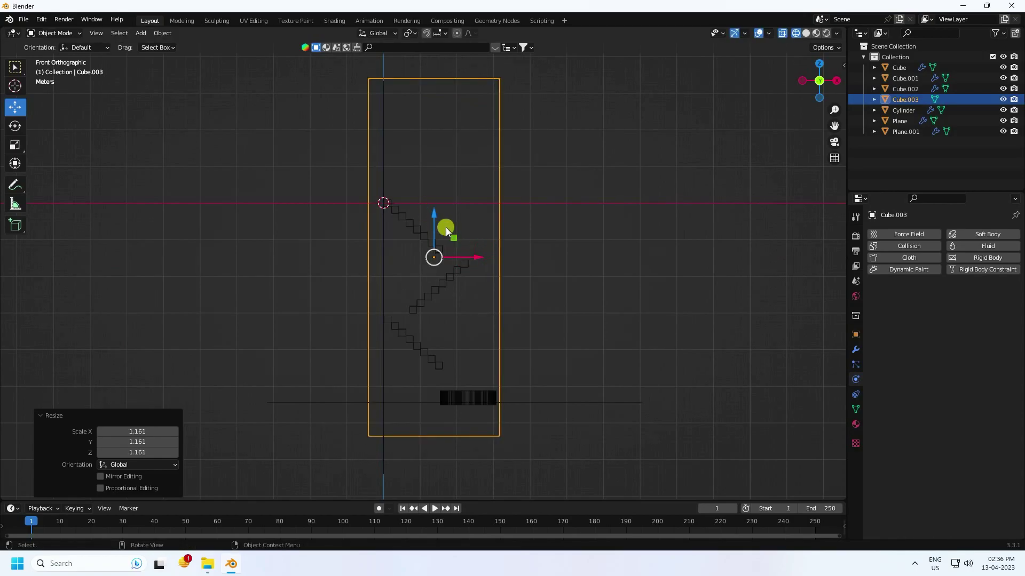
Step: Move the tall box along X, enlarge it uniformly to enclose the stairs and ring, and raise it about 11.9 m
{"action": "scroll", "coordinate": [445, 229], "scroll_direction": "up", "scroll_amount": 1}
{"action": "left_click_drag", "start_coordinate": [466, 258], "coordinate": [483, 252]}
{"action": "key", "text": "s"}
{"action": "left_click", "coordinate": [487, 251]}
{"action": "scroll", "coordinate": [453, 226], "scroll_direction": "down", "scroll_amount": 2}
{"action": "left_click_drag", "start_coordinate": [440, 223], "coordinate": [440, 187]}
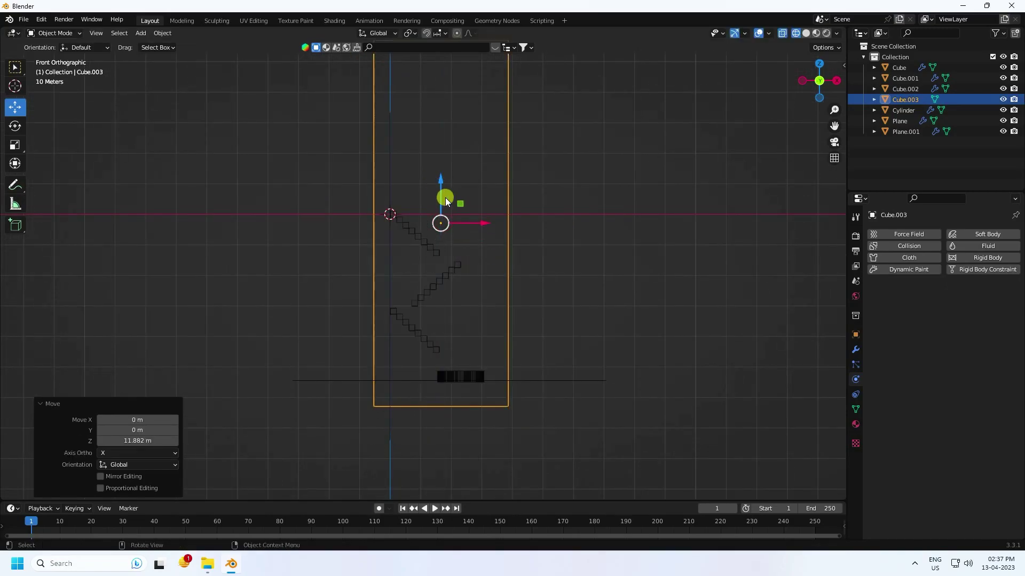
Step: From the right view, narrow the tall box along Y by a factor of about 0.45 around the stair width
{"action": "key", "text": "KP_3"}
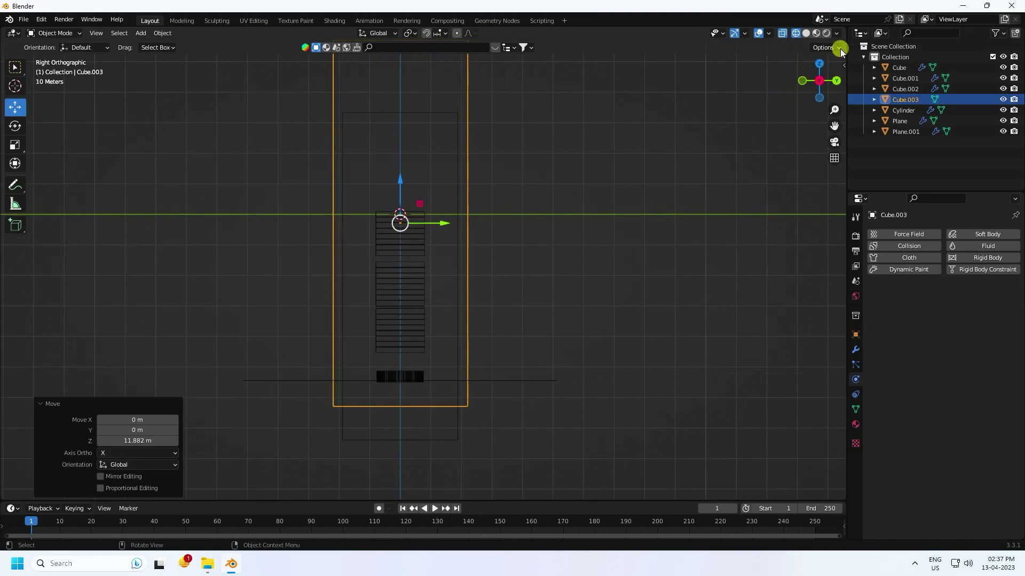
{"action": "scroll", "coordinate": [422, 199], "scroll_direction": "up", "scroll_amount": 2}
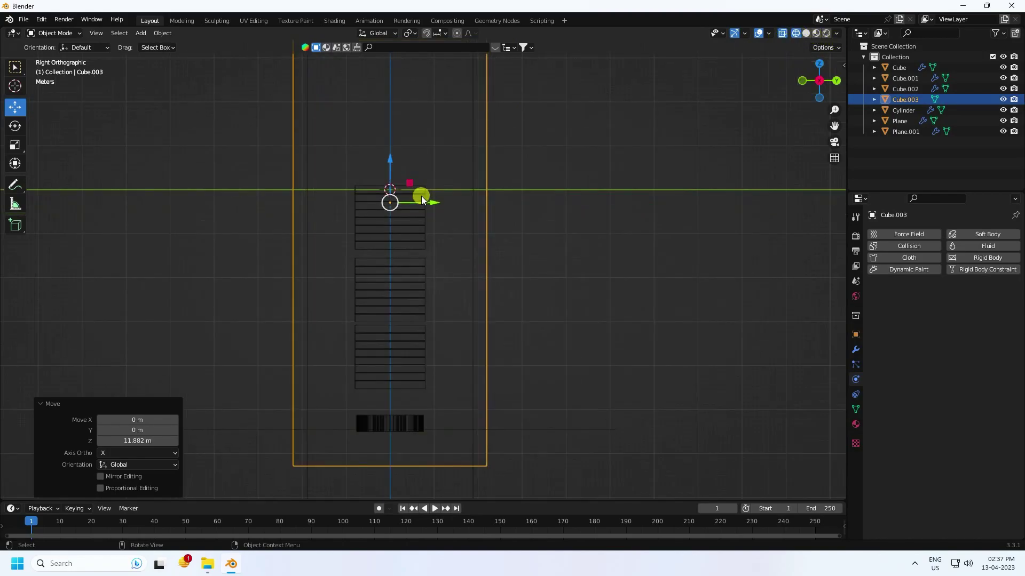
{"action": "left_click", "coordinate": [15, 126]}
{"action": "left_click", "coordinate": [15, 144]}
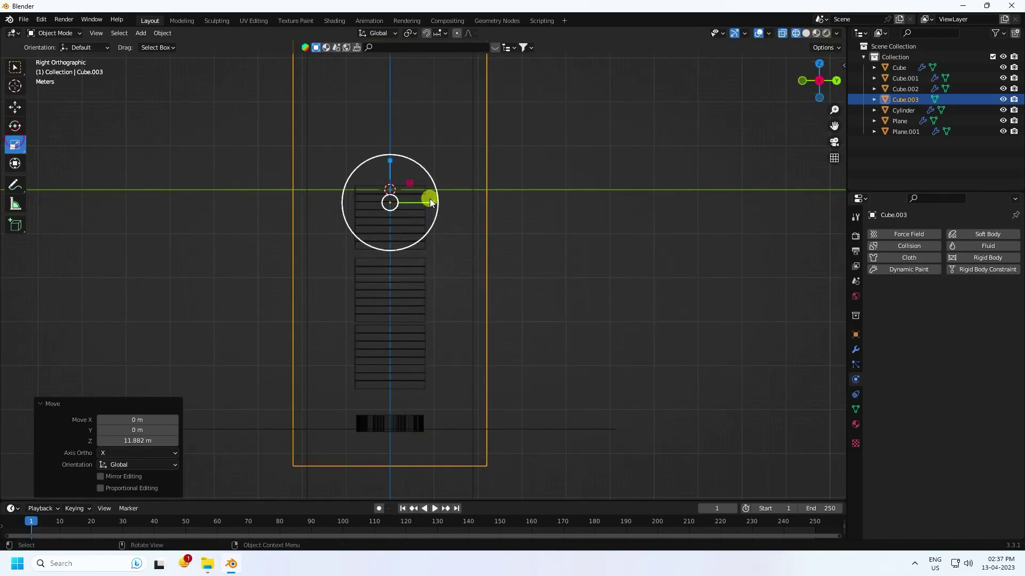
{"action": "left_click_drag", "start_coordinate": [431, 200], "coordinate": [407, 201]}
Step: Return to solid shading and add Collision physics to the tall box enclosing the staircase
{"action": "middle_click_drag", "start_coordinate": [506, 274], "coordinate": [579, 291]}
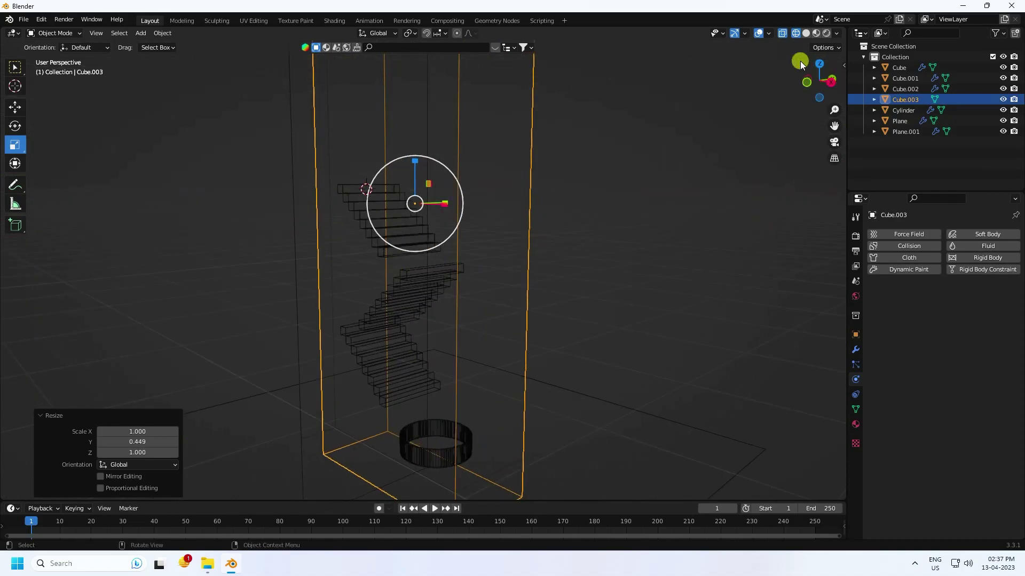
{"action": "left_click", "coordinate": [806, 33]}
{"action": "left_click", "coordinate": [680, 176]}
{"action": "mouse_move", "coordinate": [581, 213]}
{"action": "middle_mouse_down"}
{"action": "mouse_move", "coordinate": [643, 219]}
{"action": "mouse_move", "coordinate": [528, 242]}
{"action": "mouse_move", "coordinate": [553, 222]}
{"action": "mouse_move", "coordinate": [585, 347]}
{"action": "mouse_move", "coordinate": [651, 306]}
{"action": "mouse_move", "coordinate": [734, 299]}
{"action": "mouse_move", "coordinate": [571, 309]}
{"action": "mouse_move", "coordinate": [617, 313]}
{"action": "middle_mouse_up"}
{"action": "left_click", "coordinate": [559, 168]}
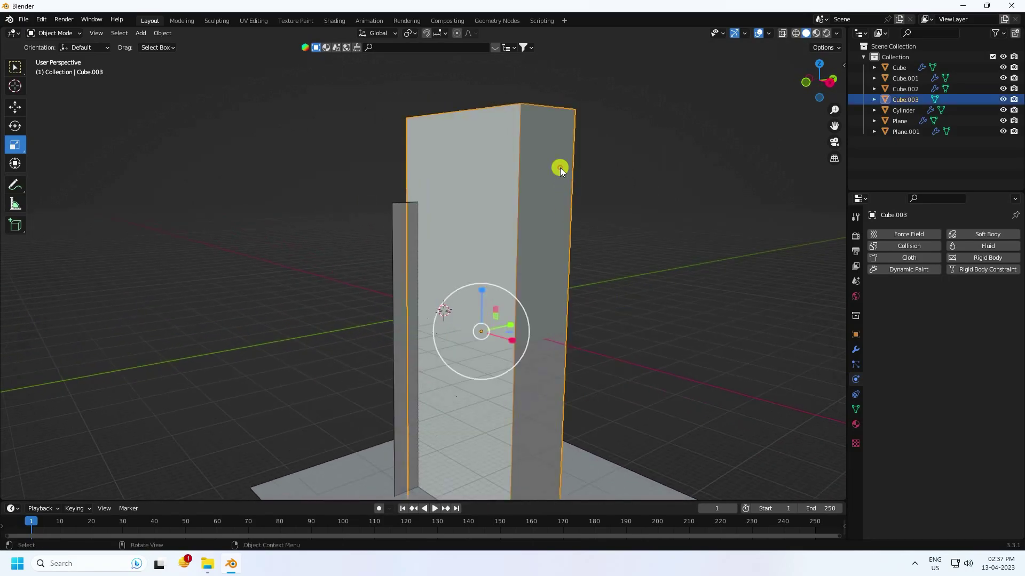
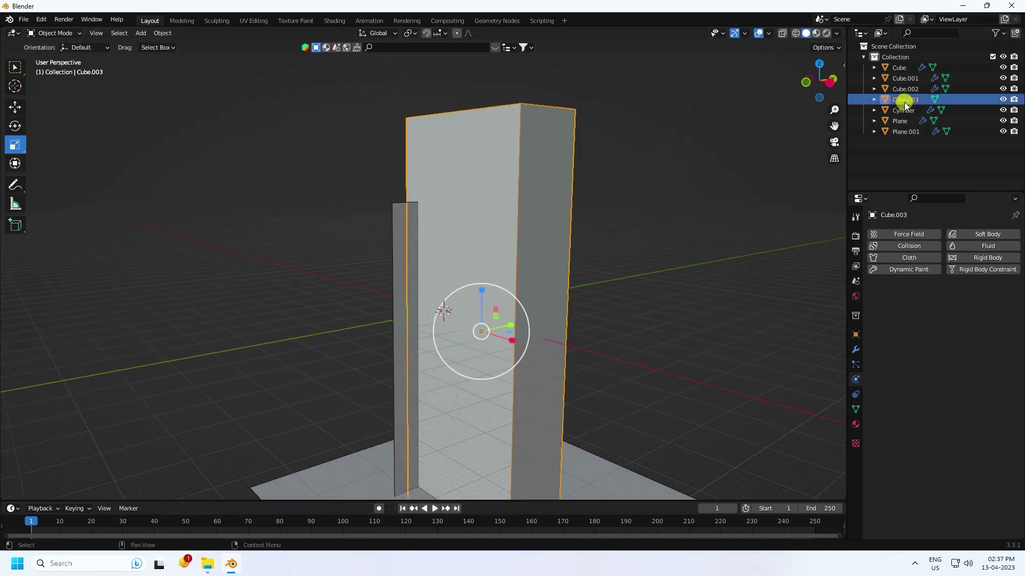
{"action": "left_click", "coordinate": [895, 247]}
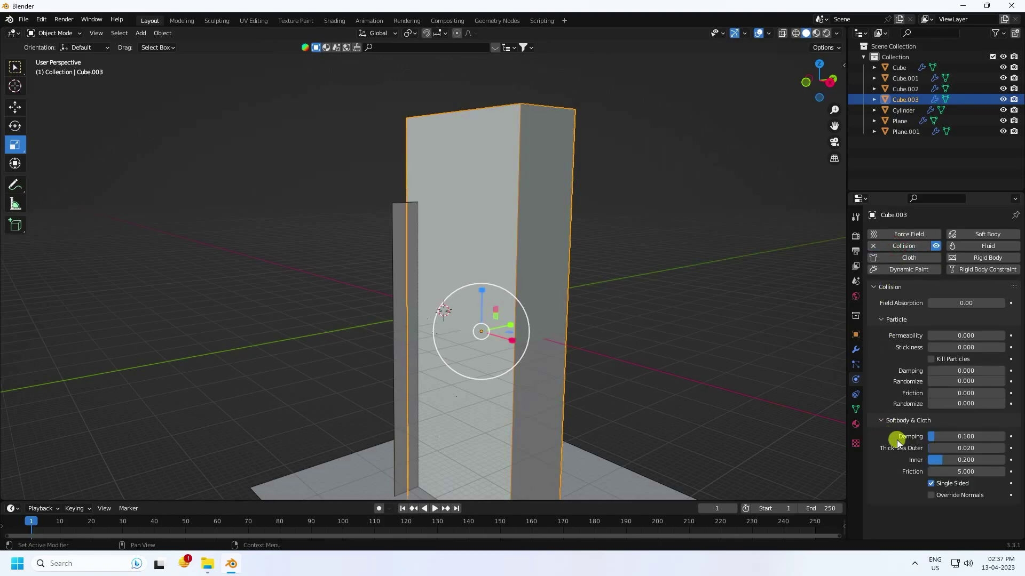
Step: Set the box's softbody collision damping to 0.5, outer thickness to 1, inner thickness to 0.5 and friction to 10
{"action": "left_click", "coordinate": [957, 437]}
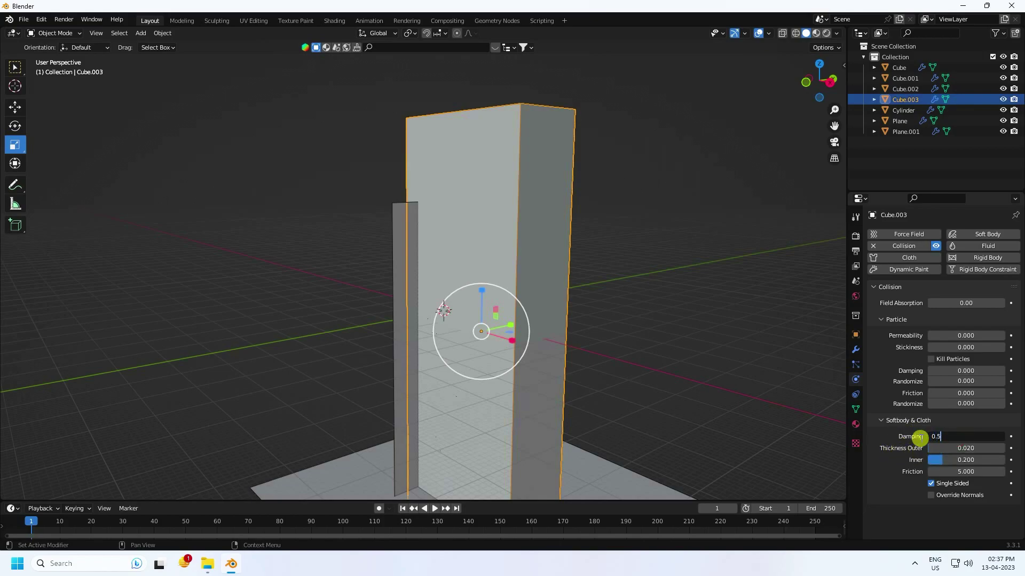
{"action": "type", "text": "0.5"}
{"action": "key", "text": "Return"}
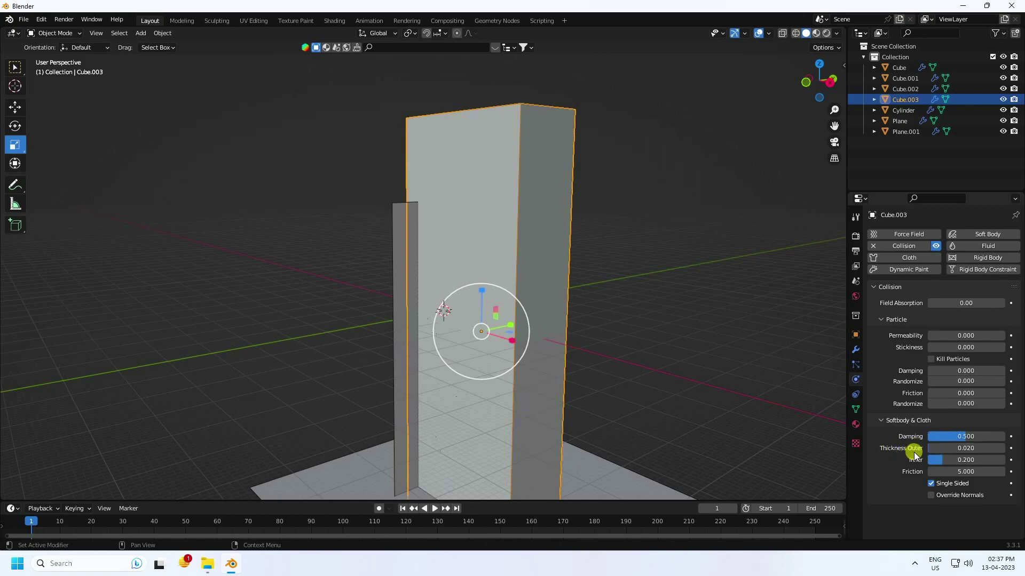
{"action": "left_click", "coordinate": [953, 452]}
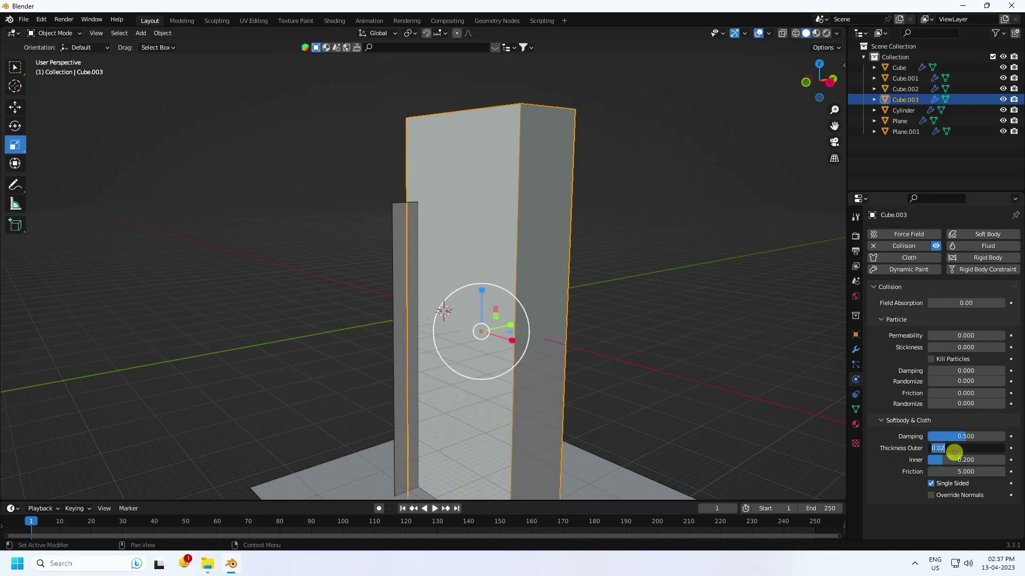
{"action": "left_click", "coordinate": [945, 462]}
{"action": "type", "text": "0.5"}
{"action": "key", "text": "Return"}
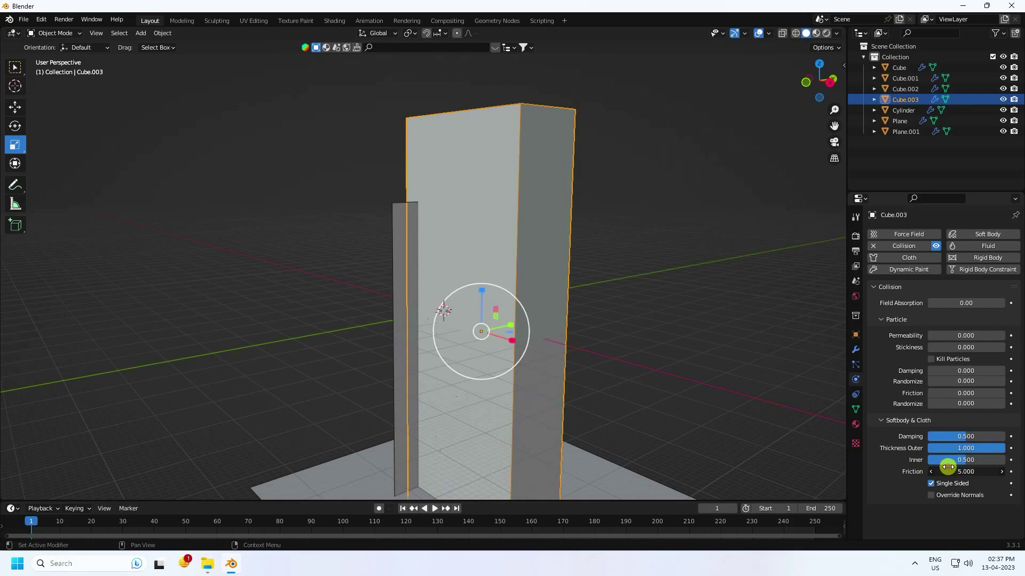
{"action": "key", "text": "Return"}
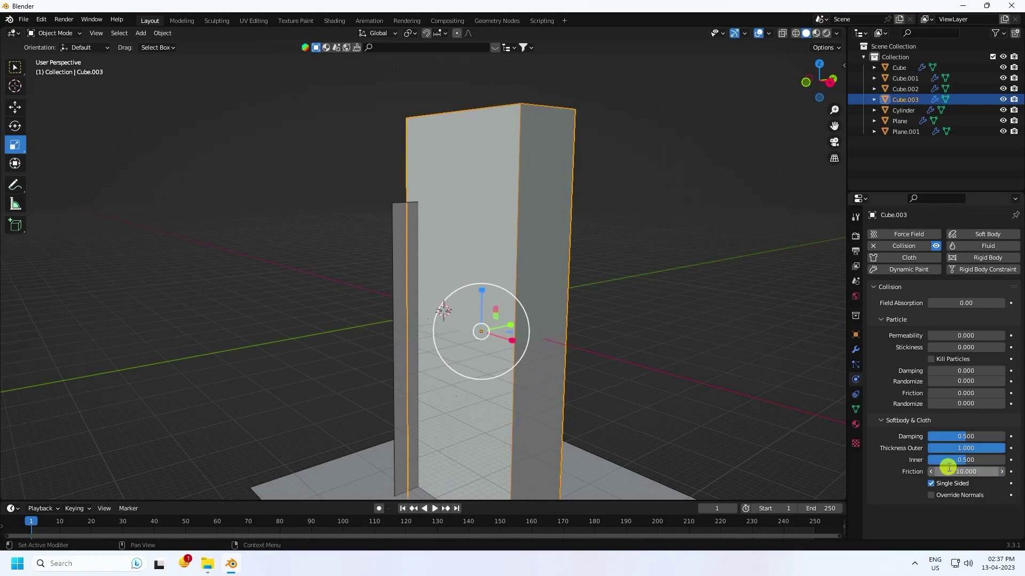
Step: Turn off Single Sided and enable Override Normals for the tall box's collision, keeping the box selected
{"action": "left_click", "coordinate": [931, 495]}
{"action": "scroll", "coordinate": [552, 384], "scroll_direction": "down", "scroll_amount": 5}
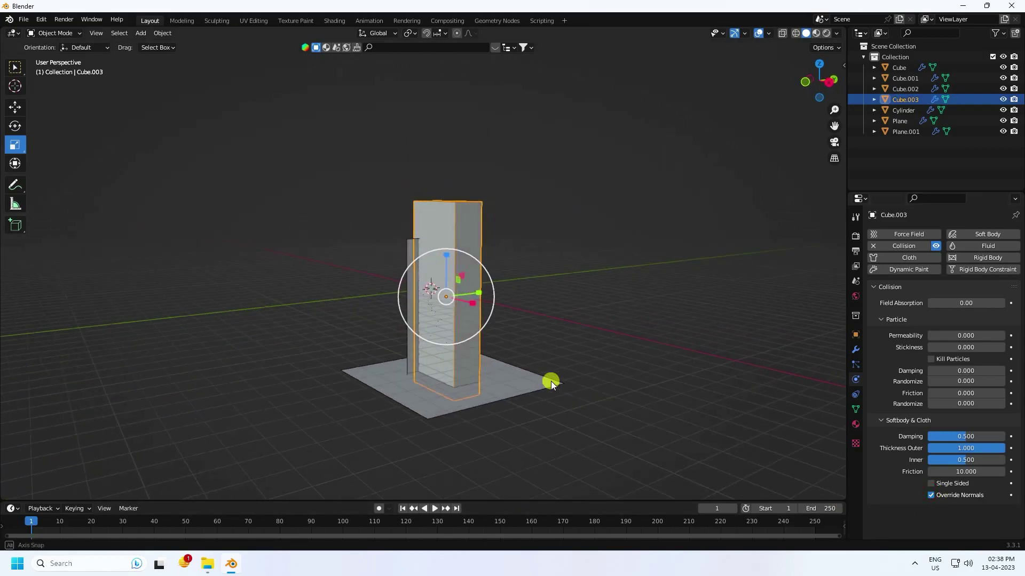
{"action": "scroll", "coordinate": [550, 381], "scroll_direction": "up", "scroll_amount": 4}
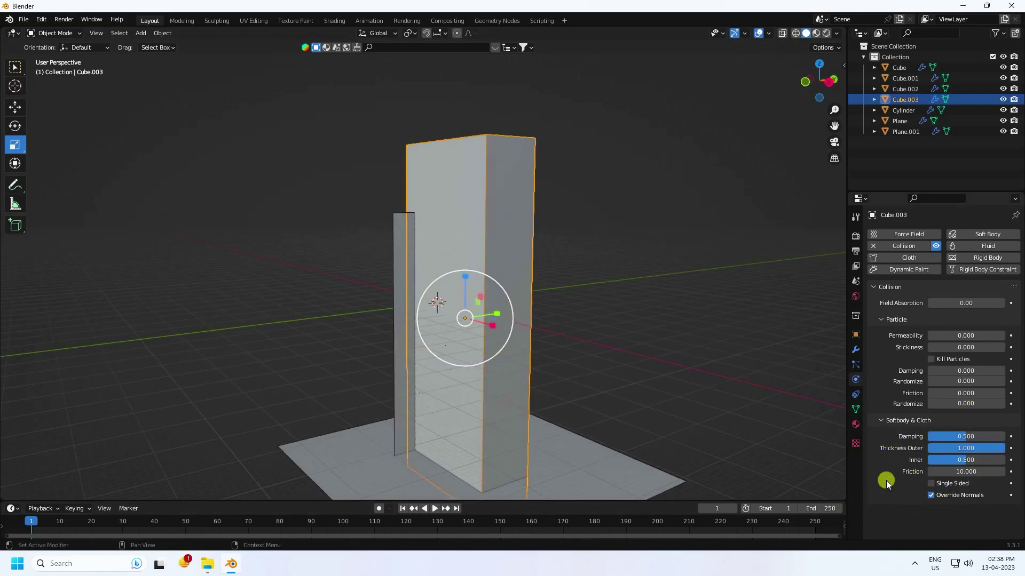
{"action": "left_click", "coordinate": [633, 222]}
{"action": "left_click", "coordinate": [489, 190]}
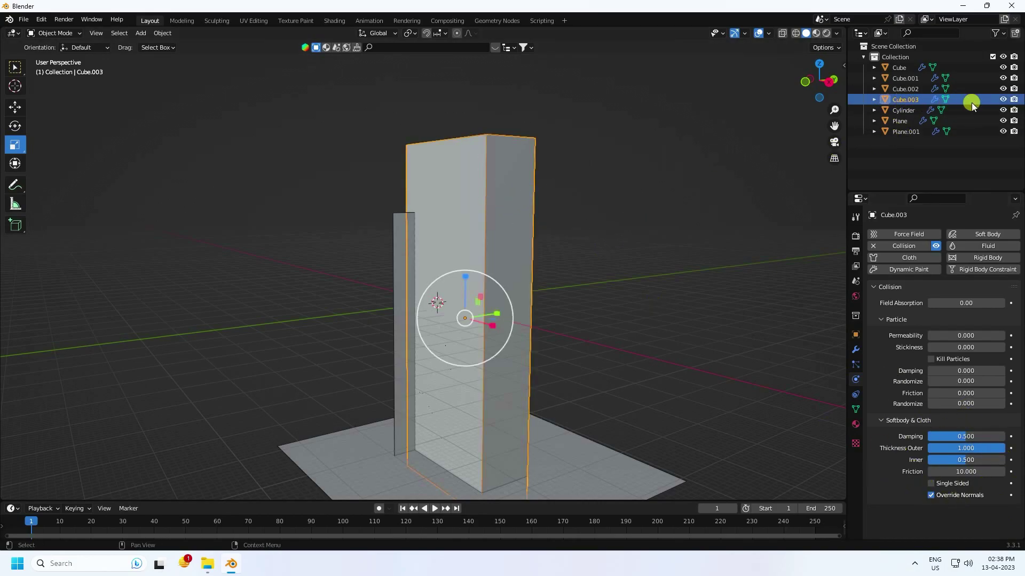
Step: Hide the tall enclosing box in the viewport and save the project as untitled.blend
{"action": "left_click", "coordinate": [1003, 100]}
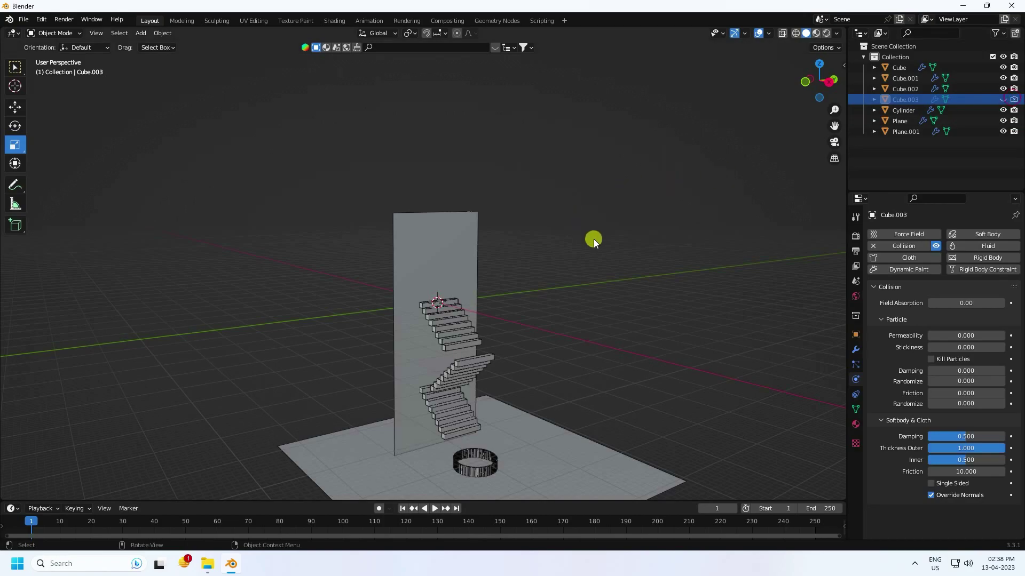
{"action": "scroll", "coordinate": [461, 338], "scroll_direction": "up", "scroll_amount": 4}
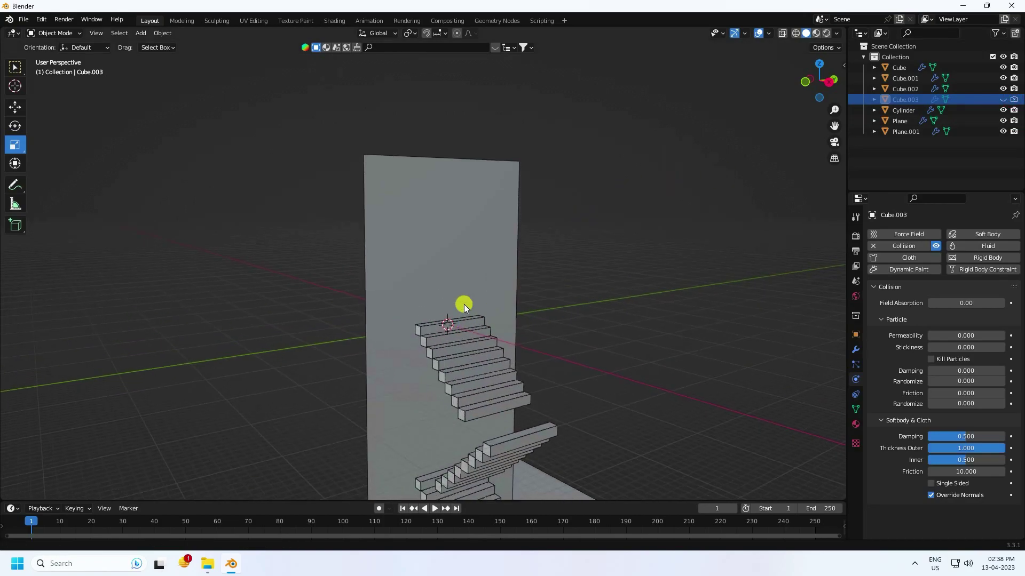
{"action": "key", "text": "ctrl+s"}
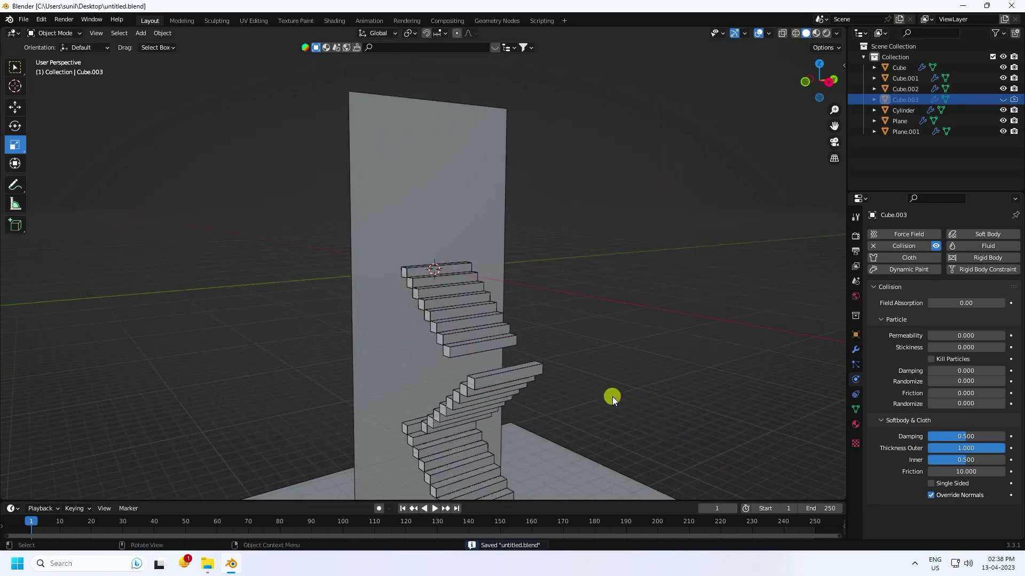
Step: Add a UV sphere and move it above the top stair, about 2.68 m out along the X axis
{"action": "left_click", "coordinate": [139, 32]}
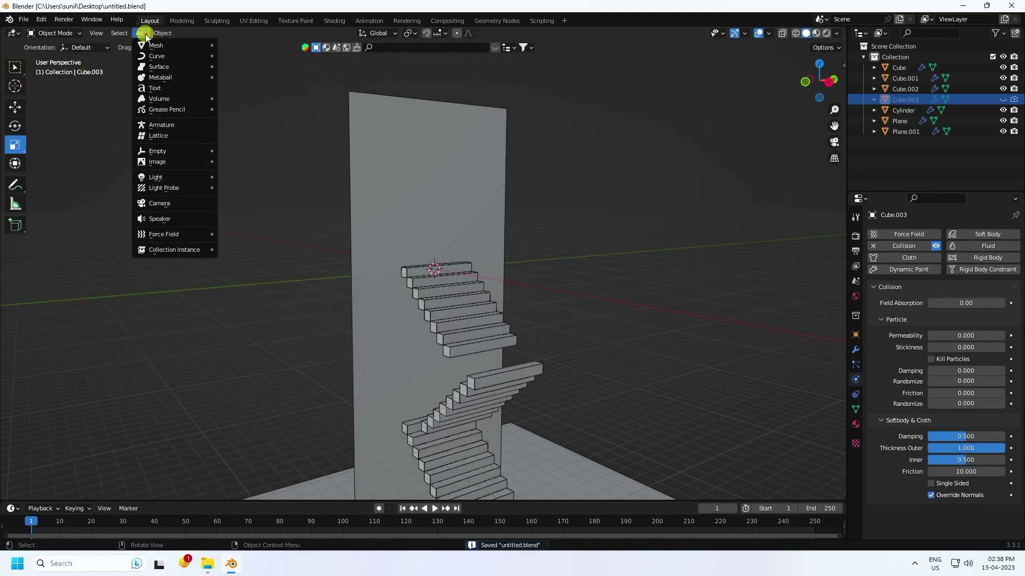
{"action": "mouse_move", "coordinate": [145, 43]}
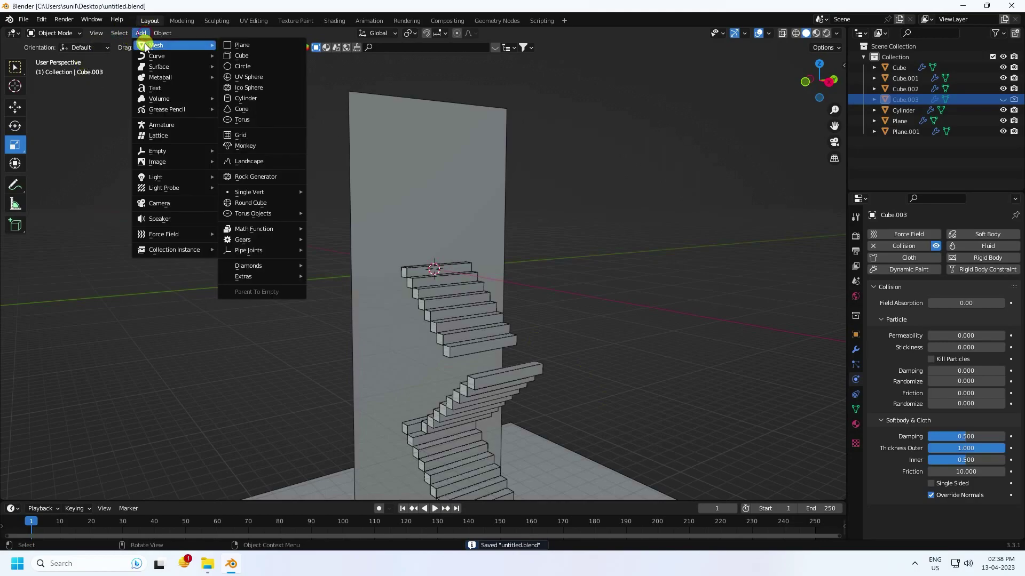
{"action": "left_click", "coordinate": [270, 77]}
{"action": "scroll", "coordinate": [517, 277], "scroll_direction": "up", "scroll_amount": 5}
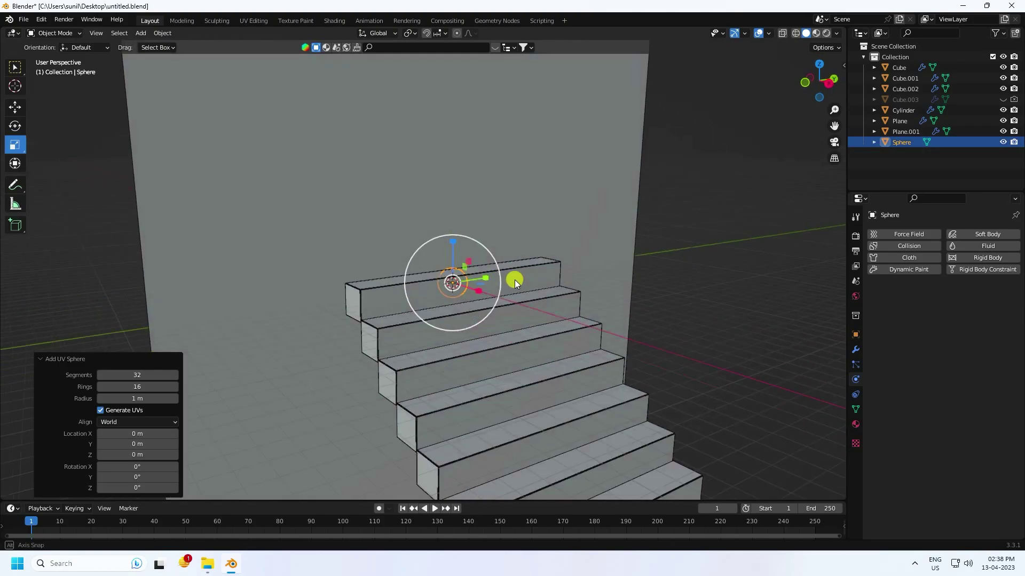
{"action": "middle_click_drag", "start_coordinate": [514, 281], "coordinate": [514, 271]}
{"action": "left_click", "coordinate": [14, 109]}
{"action": "middle_click_drag", "start_coordinate": [373, 240], "coordinate": [523, 248]}
{"action": "left_click_drag", "start_coordinate": [511, 232], "coordinate": [523, 159]}
{"action": "left_click_drag", "start_coordinate": [535, 201], "coordinate": [586, 230]}
Step: Scale the sphere up to about 1.4 times its size, raise it higher above the top stair and nudge it toward the wall
{"action": "middle_click_drag", "start_coordinate": [586, 229], "coordinate": [549, 318]}
{"action": "key", "text": "s"}
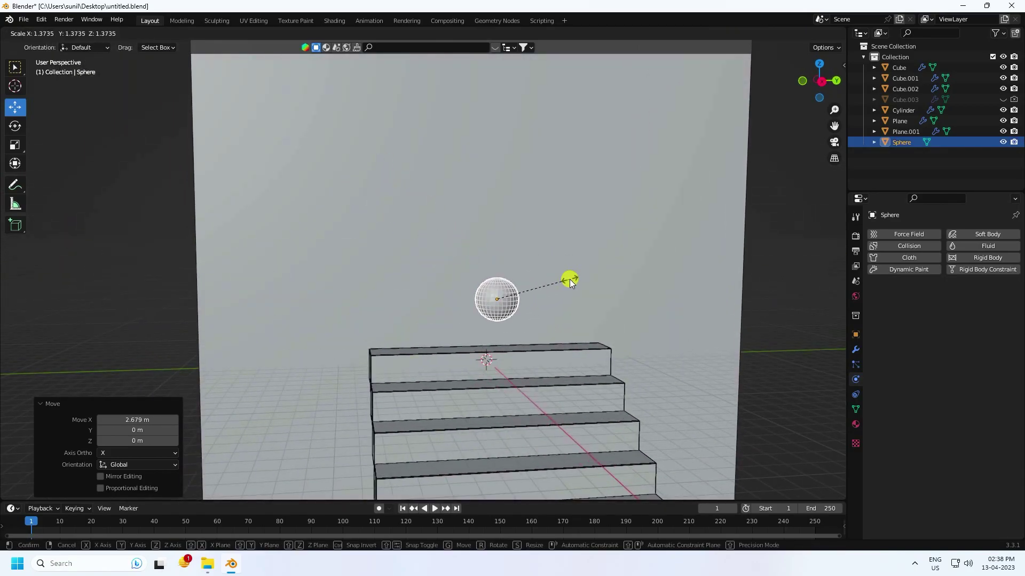
{"action": "left_click", "coordinate": [581, 276]}
{"action": "middle_click_drag", "start_coordinate": [581, 276], "coordinate": [593, 245]}
{"action": "left_click_drag", "start_coordinate": [594, 245], "coordinate": [599, 235]}
{"action": "middle_click_drag", "start_coordinate": [599, 235], "coordinate": [660, 304]}
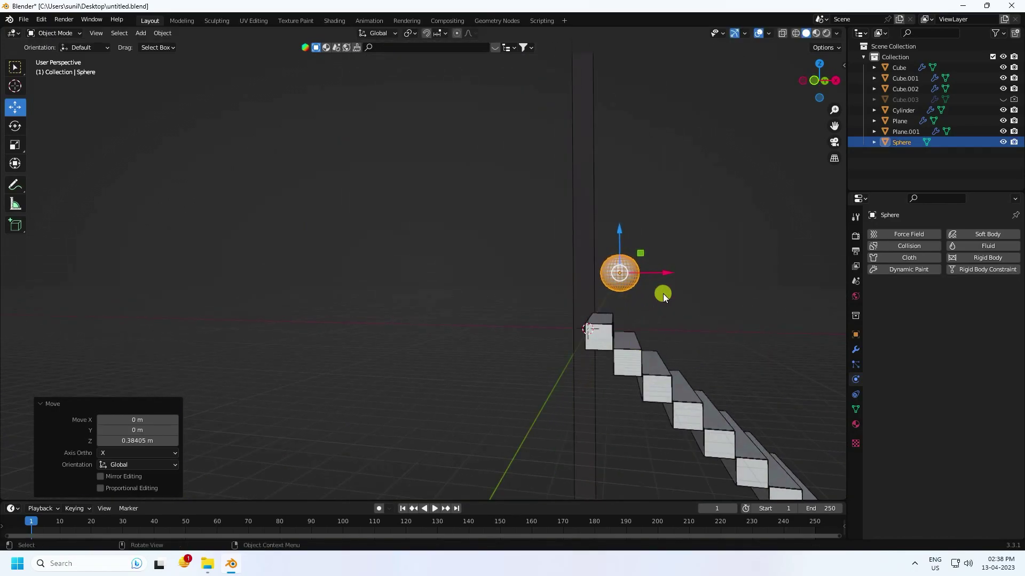
{"action": "left_click_drag", "start_coordinate": [662, 273], "coordinate": [648, 270]}
{"action": "left_click_drag", "start_coordinate": [620, 234], "coordinate": [620, 208]}
{"action": "left_click_drag", "start_coordinate": [664, 247], "coordinate": [662, 248]}
Step: Shift the sphere a little over 2.8 m along the positive Y axis above the top stair and shade it smooth
{"action": "middle_click_drag", "start_coordinate": [684, 338], "coordinate": [588, 333]}
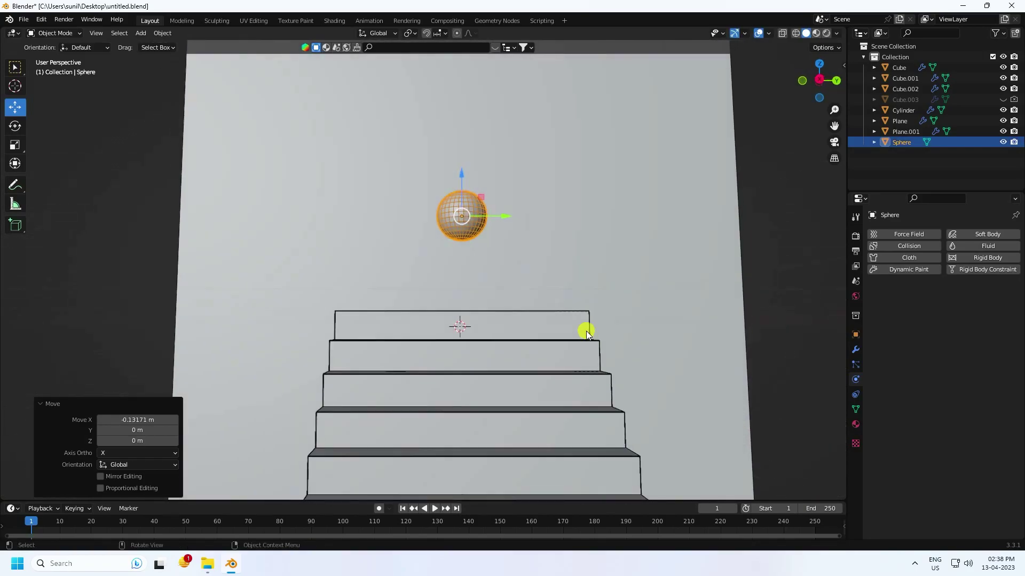
{"action": "left_click_drag", "start_coordinate": [502, 214], "coordinate": [544, 216]}
{"action": "middle_click_drag", "start_coordinate": [530, 296], "coordinate": [527, 309]}
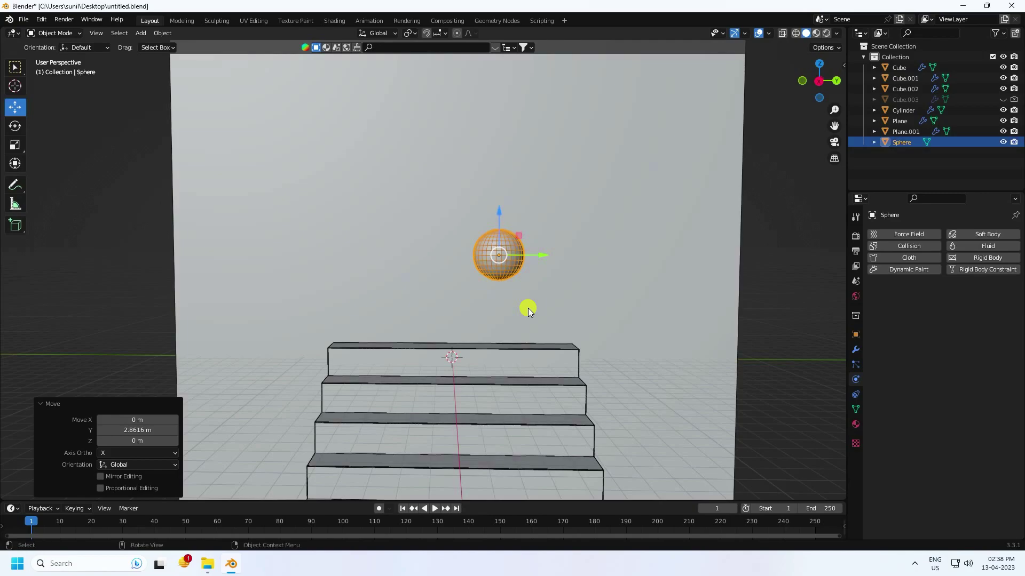
{"action": "left_click_drag", "start_coordinate": [535, 255], "coordinate": [545, 257]}
{"action": "middle_click_drag", "start_coordinate": [519, 311], "coordinate": [507, 264]}
{"action": "right_click", "coordinate": [474, 260]}
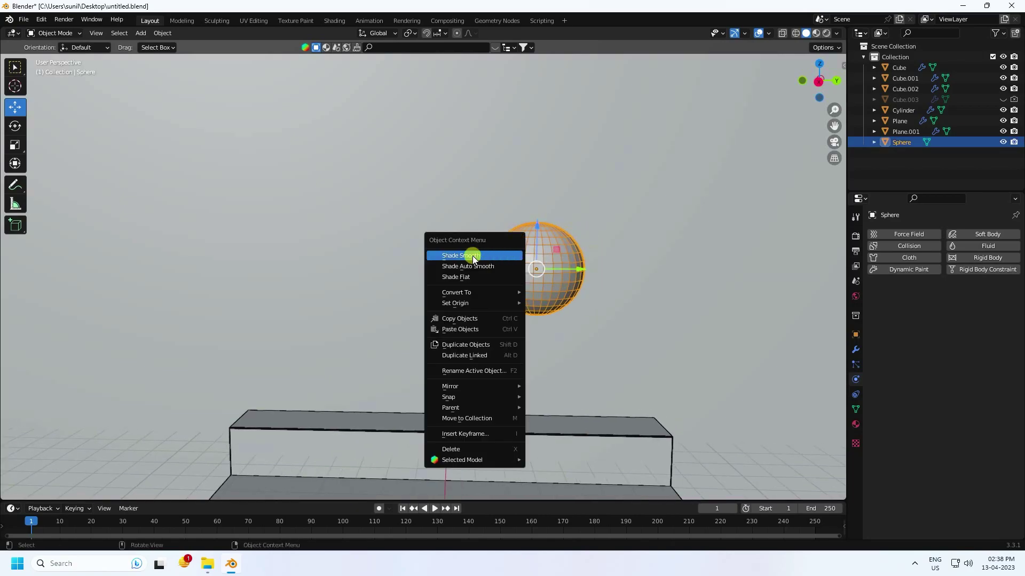
{"action": "left_click", "coordinate": [449, 256]}
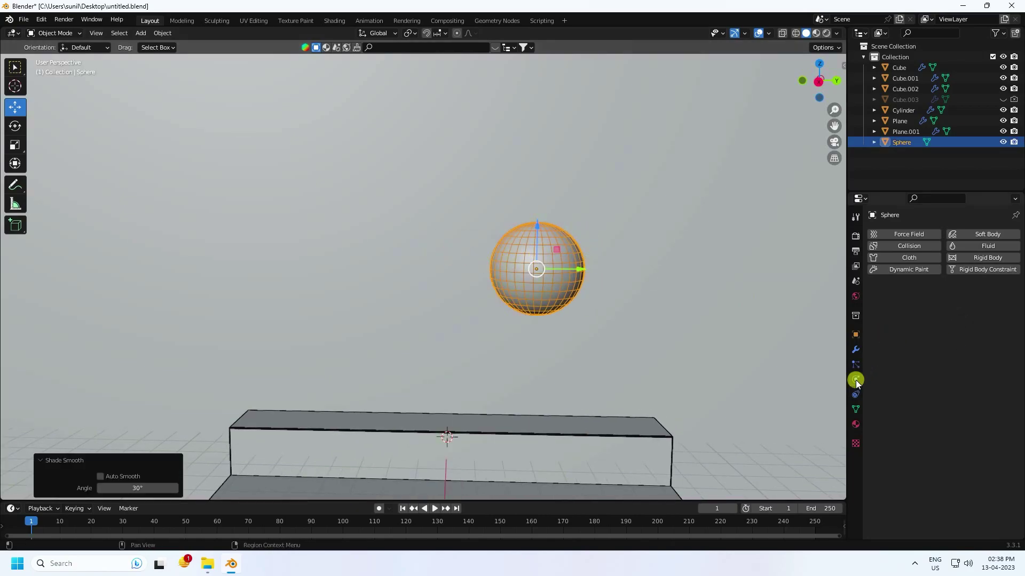
Step: Add Cloth physics to the sphere with 10 quality steps and a vertex mass of 0.5 kg
{"action": "left_click", "coordinate": [899, 258]}
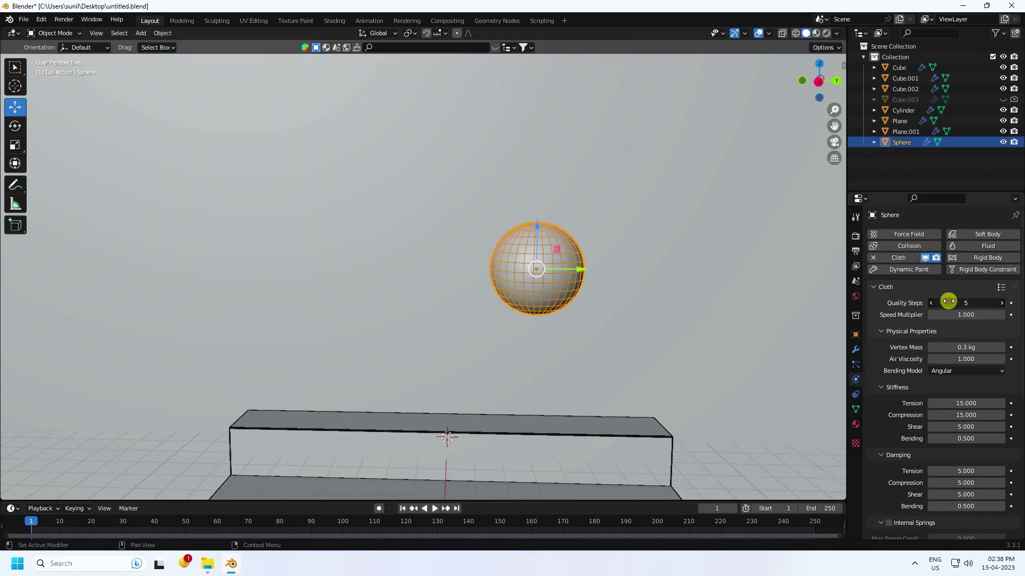
{"action": "key", "text": "Return"}
{"action": "scroll", "coordinate": [903, 378], "scroll_direction": "down", "scroll_amount": 5}
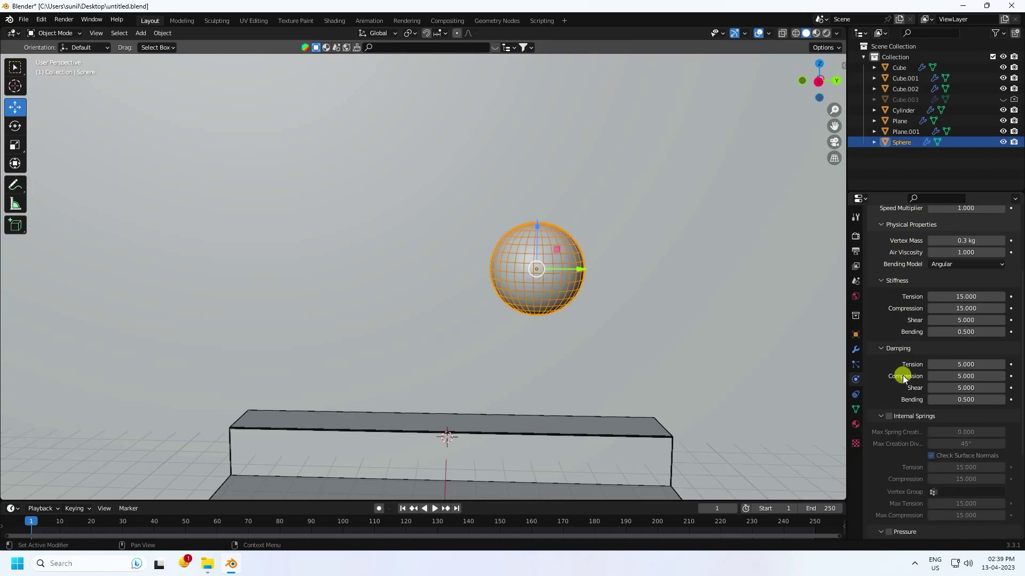
{"action": "scroll", "coordinate": [887, 385], "scroll_direction": "down", "scroll_amount": 4}
{"action": "scroll", "coordinate": [893, 381], "scroll_direction": "up", "scroll_amount": 9}
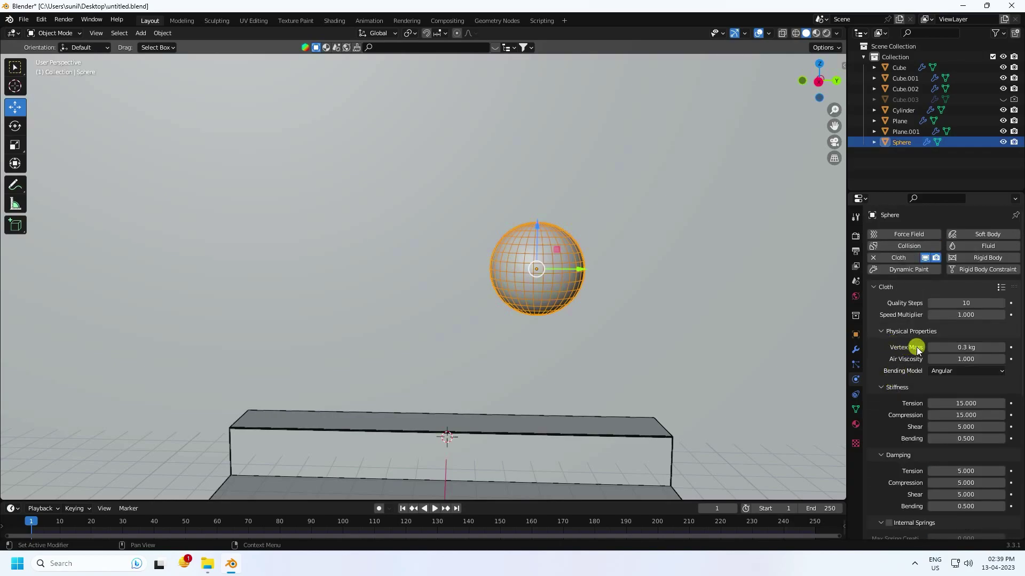
{"action": "key", "text": "Return"}
Step: Enable Pressure in the sphere's cloth settings and set the pressure to 10
{"action": "scroll", "coordinate": [899, 380], "scroll_direction": "down", "scroll_amount": 5}
{"action": "scroll", "coordinate": [901, 380], "scroll_direction": "down", "scroll_amount": 2}
{"action": "scroll", "coordinate": [894, 371], "scroll_direction": "up", "scroll_amount": 8}
{"action": "scroll", "coordinate": [891, 367], "scroll_direction": "down", "scroll_amount": 6}
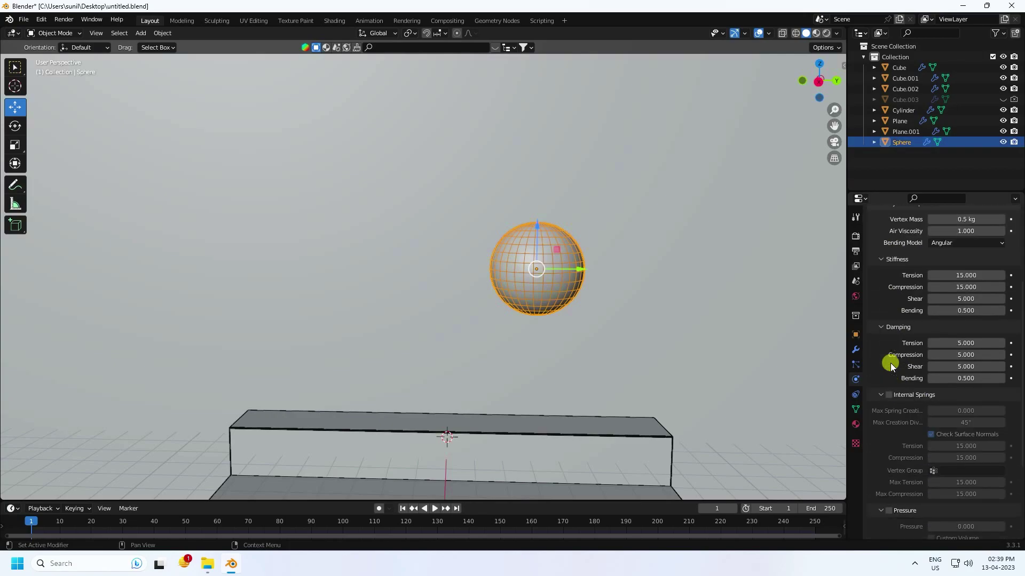
{"action": "scroll", "coordinate": [890, 366], "scroll_direction": "down", "scroll_amount": 6}
{"action": "left_click", "coordinate": [889, 388]}
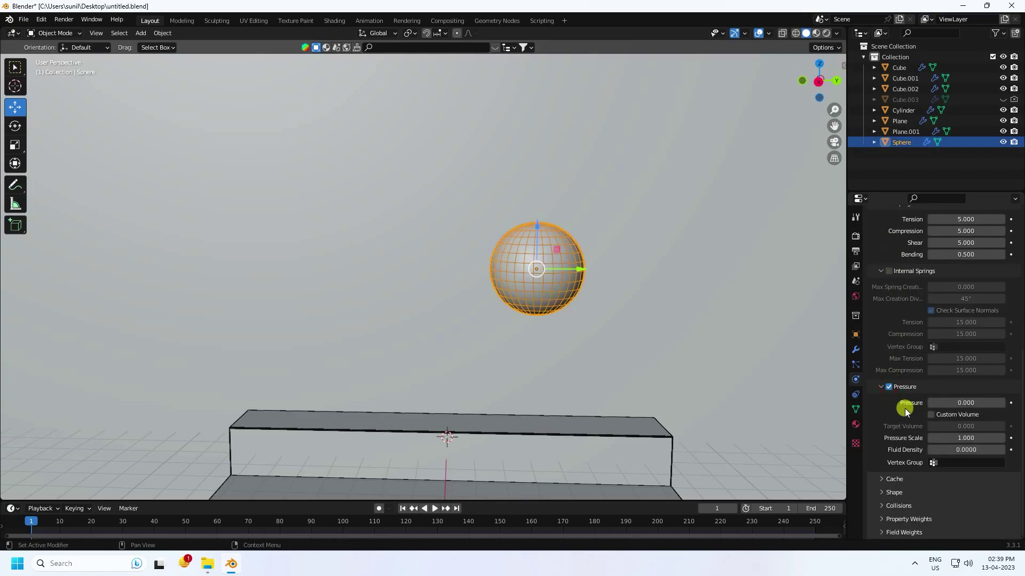
{"action": "left_click", "coordinate": [939, 404]}
{"action": "type", "text": "10"}
{"action": "key", "text": "Return"}
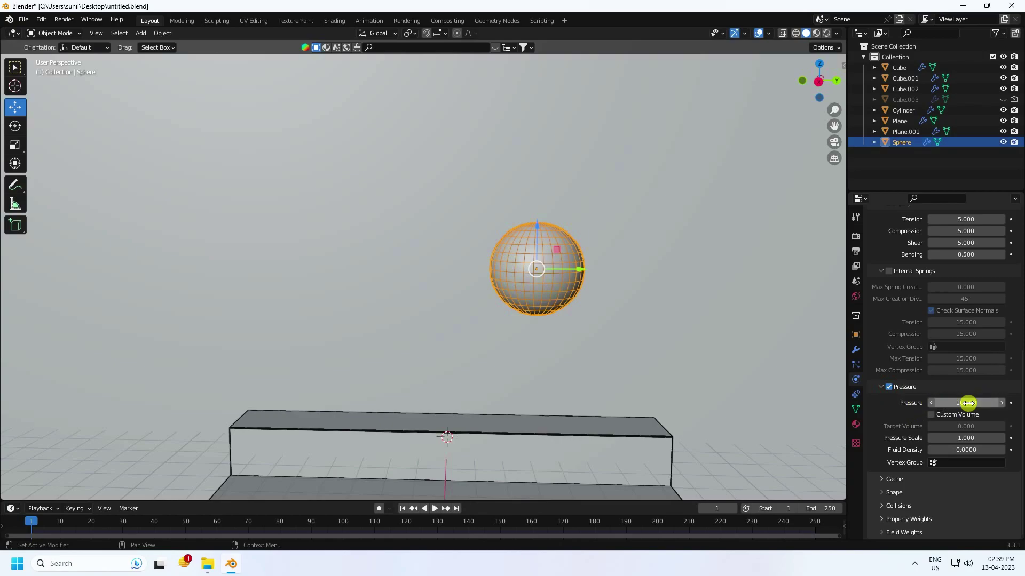
Step: Set the sphere's cloth collision quality to 5 and enable Self Collisions
{"action": "left_click", "coordinate": [881, 507]}
{"action": "scroll", "coordinate": [886, 476], "scroll_direction": "down", "scroll_amount": 5}
{"action": "left_click", "coordinate": [956, 416]}
{"action": "type", "text": "5"}
{"action": "key", "text": "Return"}
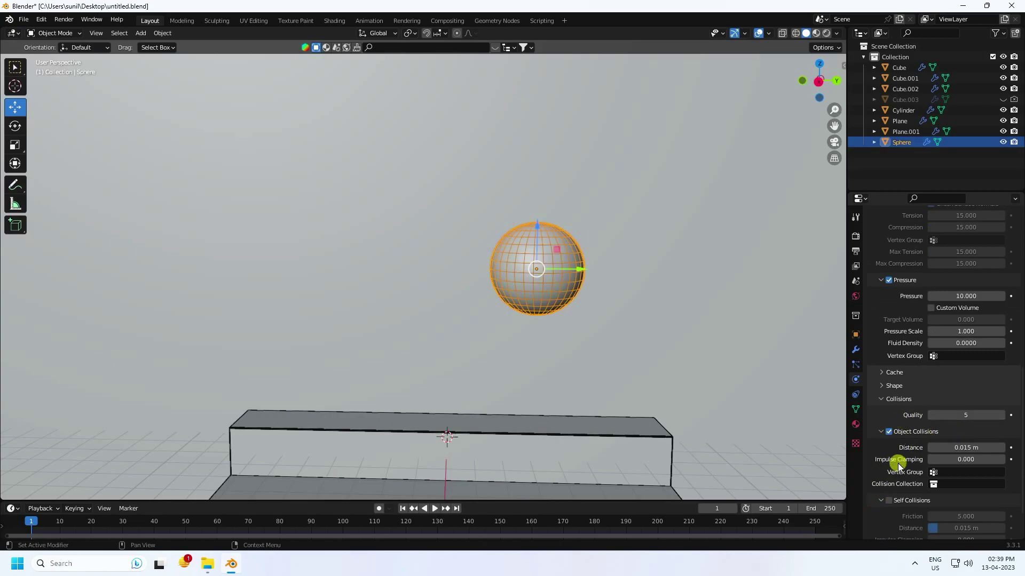
{"action": "scroll", "coordinate": [899, 462], "scroll_direction": "down", "scroll_amount": 2}
{"action": "left_click", "coordinate": [889, 458]}
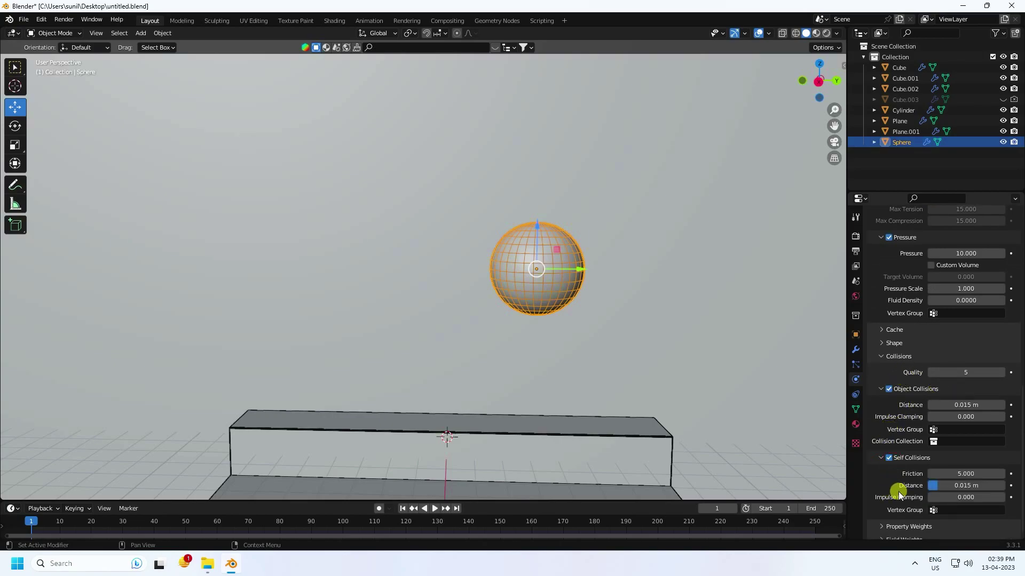
Step: Set the end frame of the sphere's cloth simulation cache to 1000
{"action": "scroll", "coordinate": [914, 483], "scroll_direction": "up", "scroll_amount": 5}
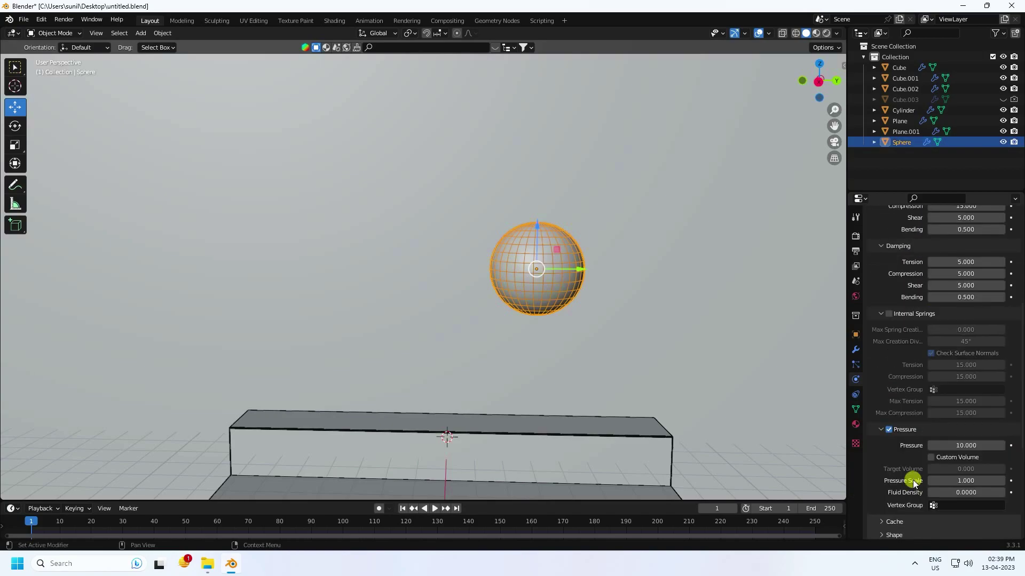
{"action": "scroll", "coordinate": [913, 478], "scroll_direction": "down", "scroll_amount": 5}
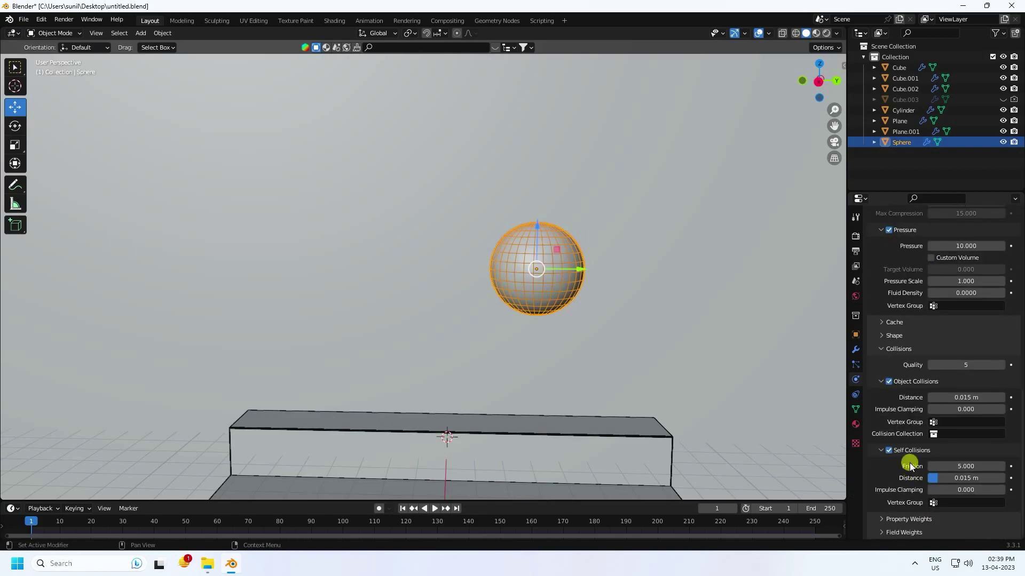
{"action": "left_click", "coordinate": [883, 324]}
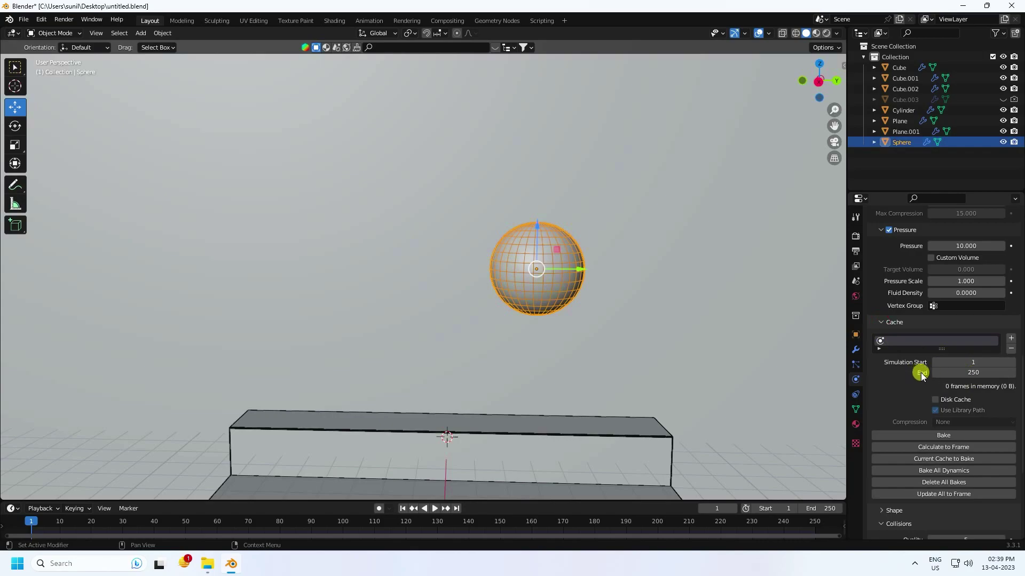
{"action": "left_click", "coordinate": [971, 372]}
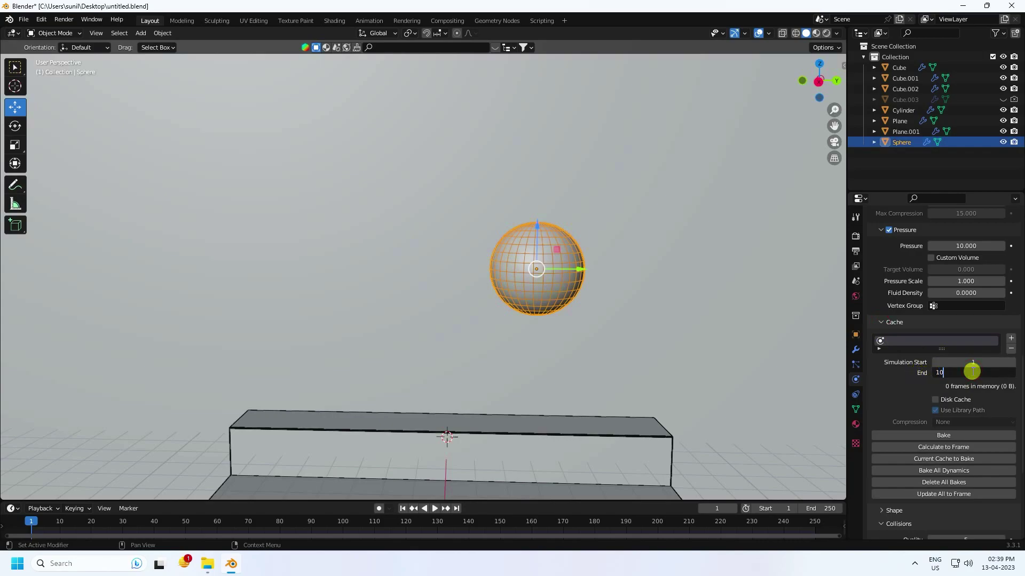
{"action": "key", "text": "Return"}
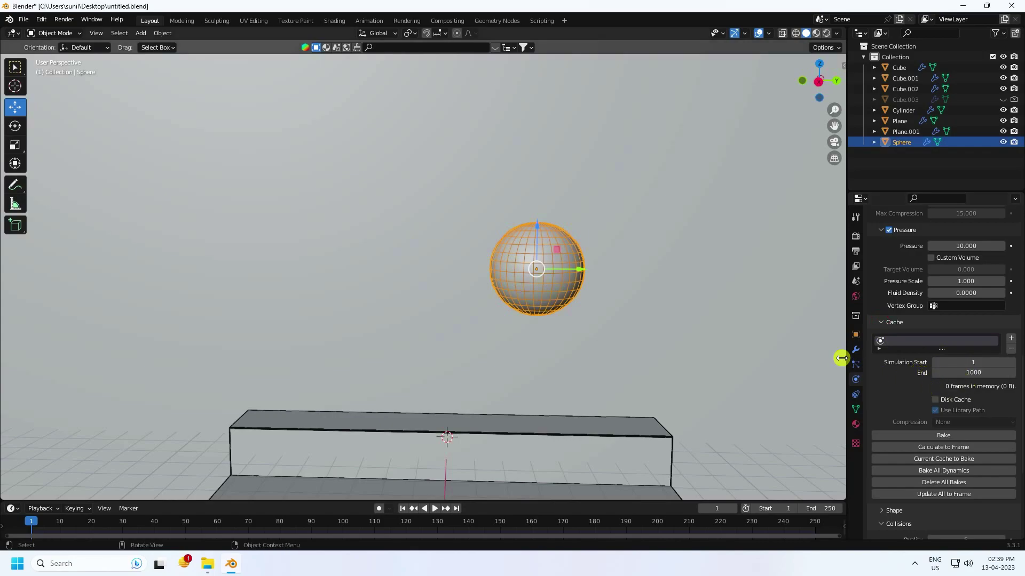
Step: Collapse the sphere's Cloth settings and add Collision physics to the sphere
{"action": "scroll", "coordinate": [907, 352], "scroll_direction": "up", "scroll_amount": 15}
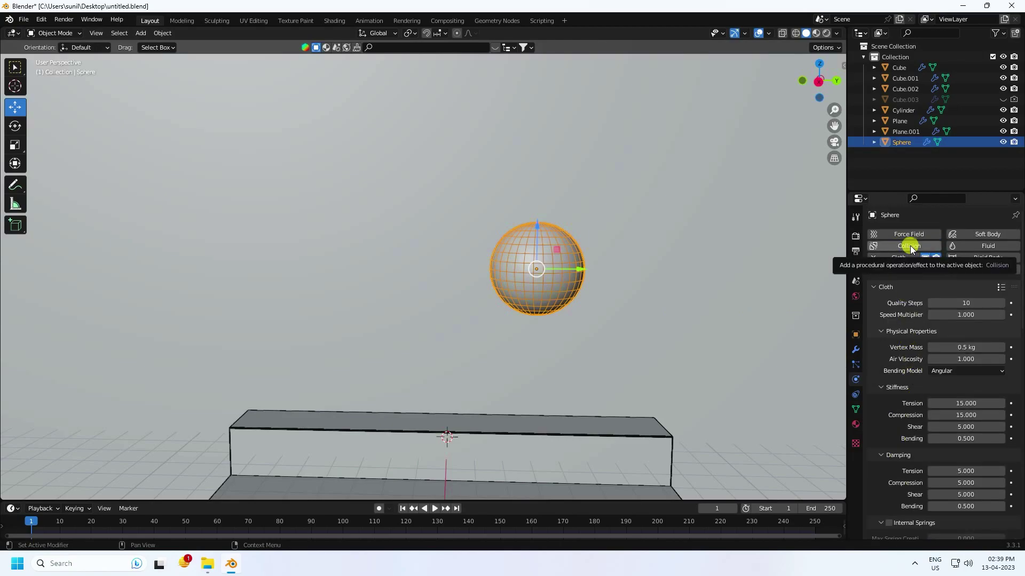
{"action": "left_click", "coordinate": [874, 286]}
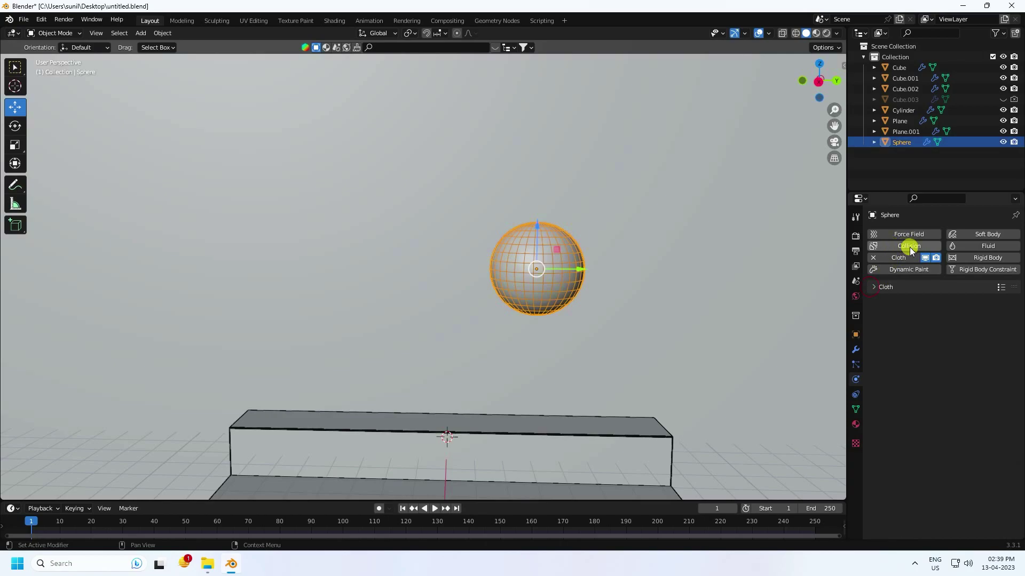
{"action": "left_click", "coordinate": [905, 245]}
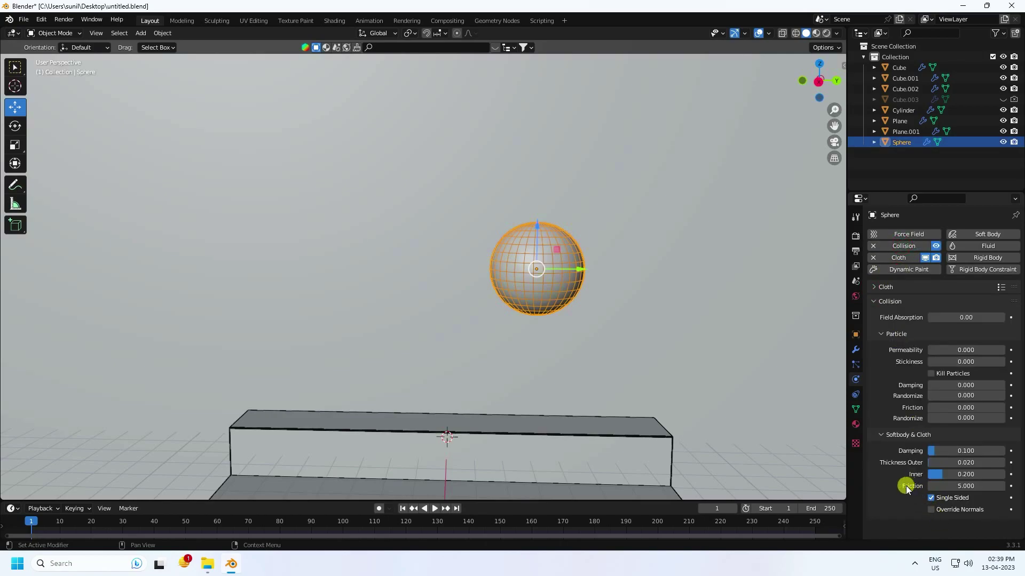
Step: Set the sphere's softbody and cloth collision friction to 2
{"action": "left_click", "coordinate": [957, 485]}
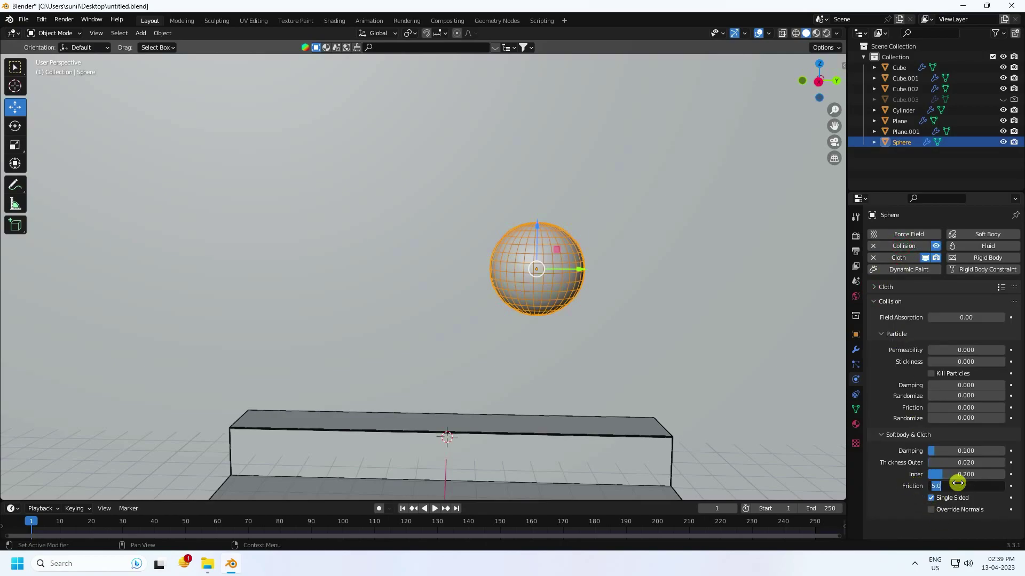
{"action": "key", "text": "Return"}
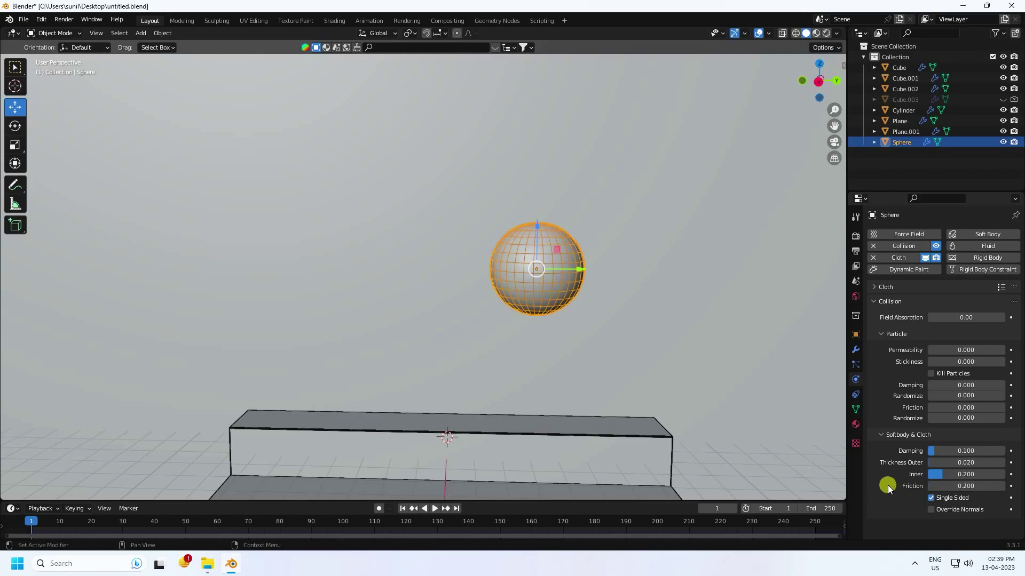
{"action": "left_click", "coordinate": [967, 483]}
{"action": "left_click", "coordinate": [896, 474]}
{"action": "left_click", "coordinate": [971, 486]}
{"action": "key", "text": "Return"}
Step: Play the simulation to check how the ball bounces down the upper flight, and return to the first frame
{"action": "scroll", "coordinate": [421, 315], "scroll_direction": "down", "scroll_amount": 5}
{"action": "middle_click_drag", "start_coordinate": [421, 315], "coordinate": [511, 321]}
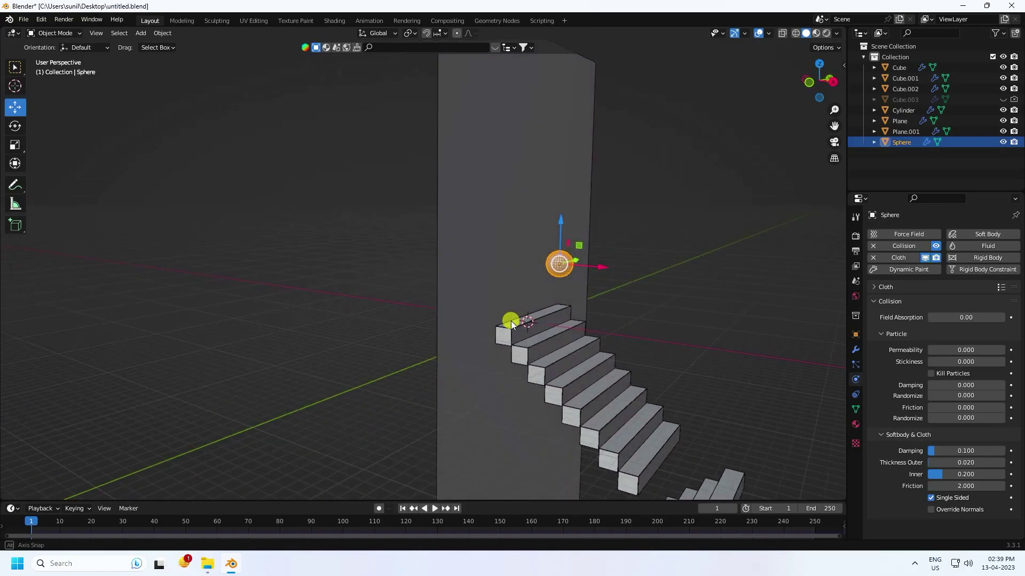
{"action": "left_click", "coordinate": [435, 509]}
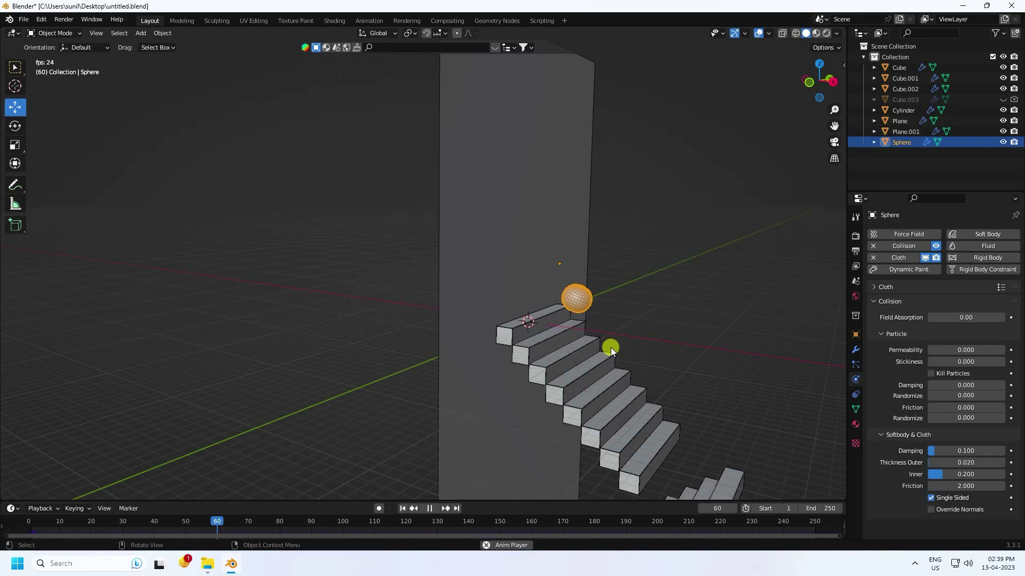
{"action": "scroll", "coordinate": [611, 347], "scroll_direction": "up", "scroll_amount": 2}
{"action": "middle_click_drag", "start_coordinate": [700, 409], "coordinate": [572, 339]}
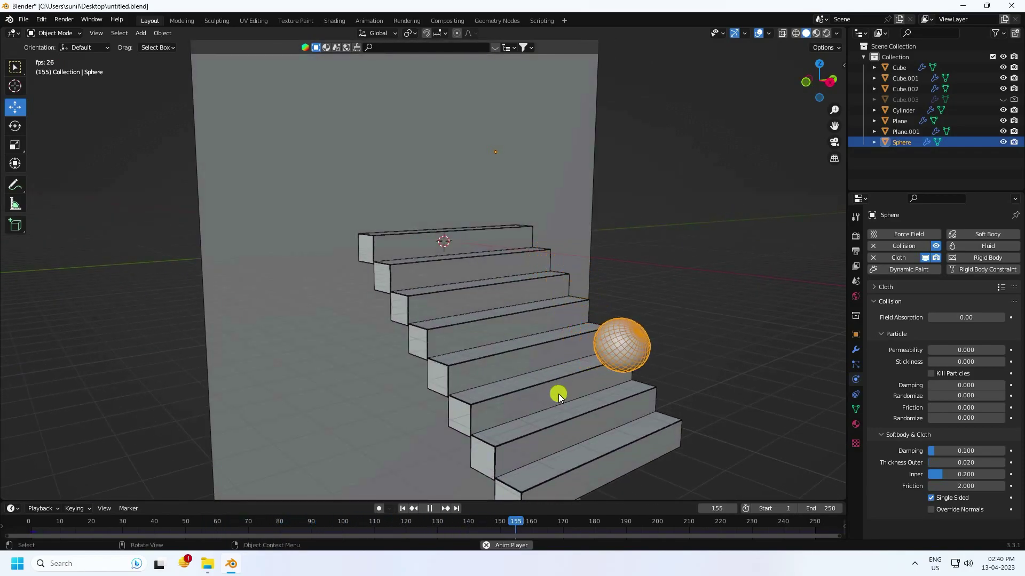
{"action": "left_click", "coordinate": [431, 509]}
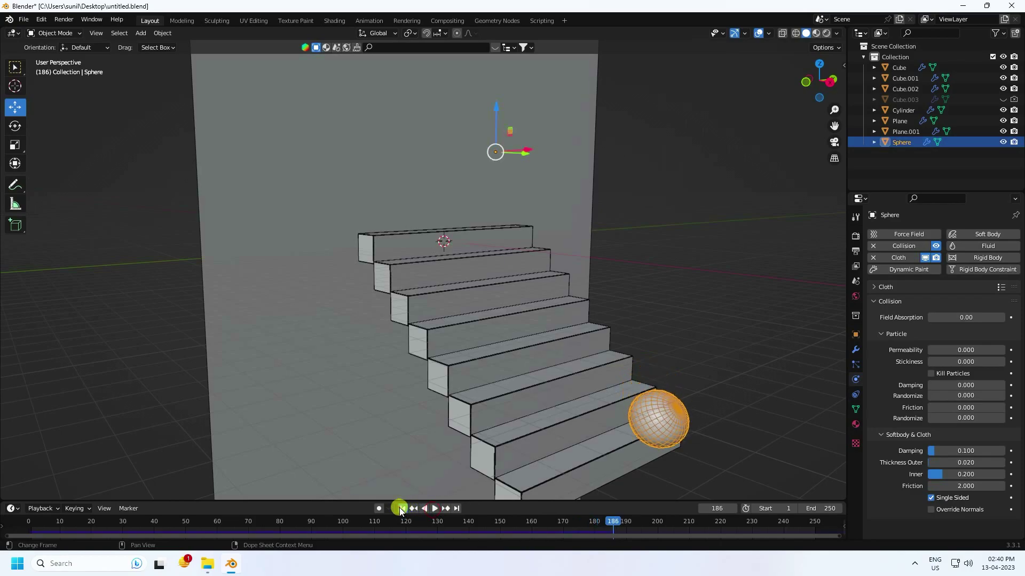
{"action": "left_click", "coordinate": [402, 507]}
Step: Set the sphere's softbody and cloth collision friction to 5
{"action": "double_click", "coordinate": [956, 486]}
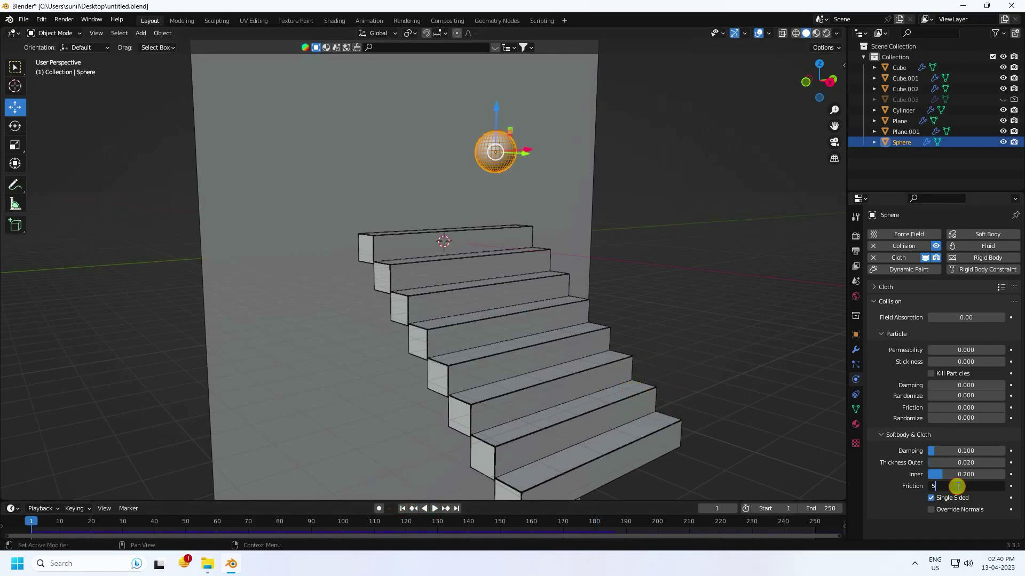
{"action": "type", "text": "5"}
{"action": "key", "text": "Return"}
Step: Replay the simulation with the new friction, following the ball closely down the stairs, and rewind to the first frame
{"action": "left_click", "coordinate": [433, 507]}
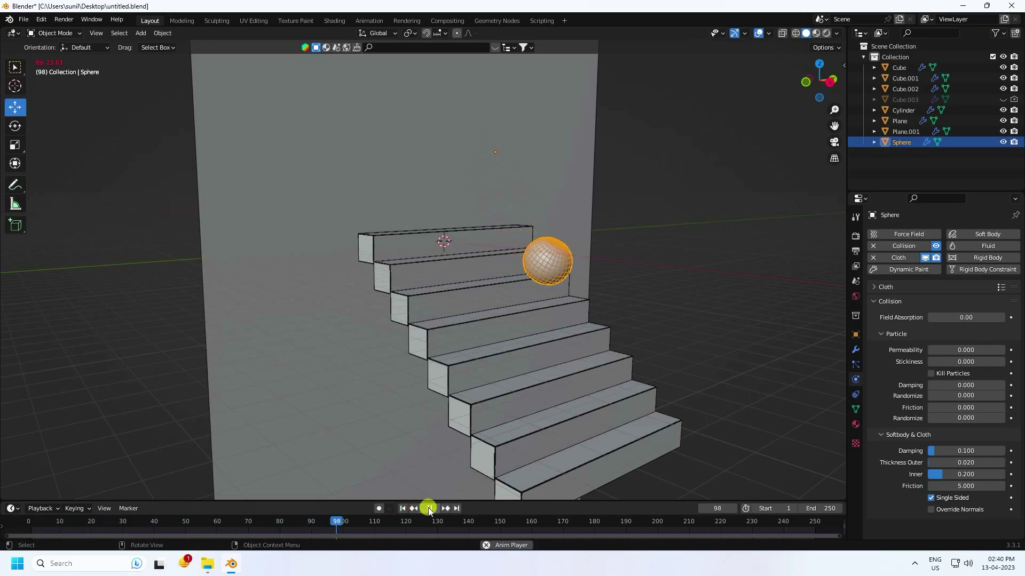
{"action": "scroll", "coordinate": [623, 430], "scroll_direction": "up", "scroll_amount": 3}
{"action": "middle_click_drag", "start_coordinate": [699, 417], "coordinate": [671, 390], "text": "shift"}
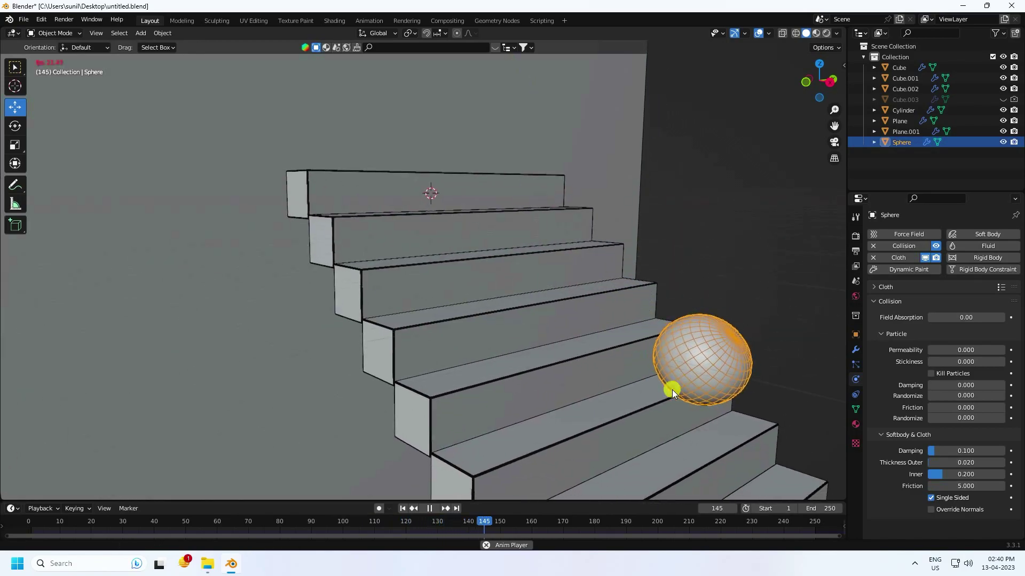
{"action": "left_click", "coordinate": [431, 508]}
{"action": "left_click", "coordinate": [402, 508]}
{"action": "middle_click_drag", "start_coordinate": [573, 359], "coordinate": [474, 473]}
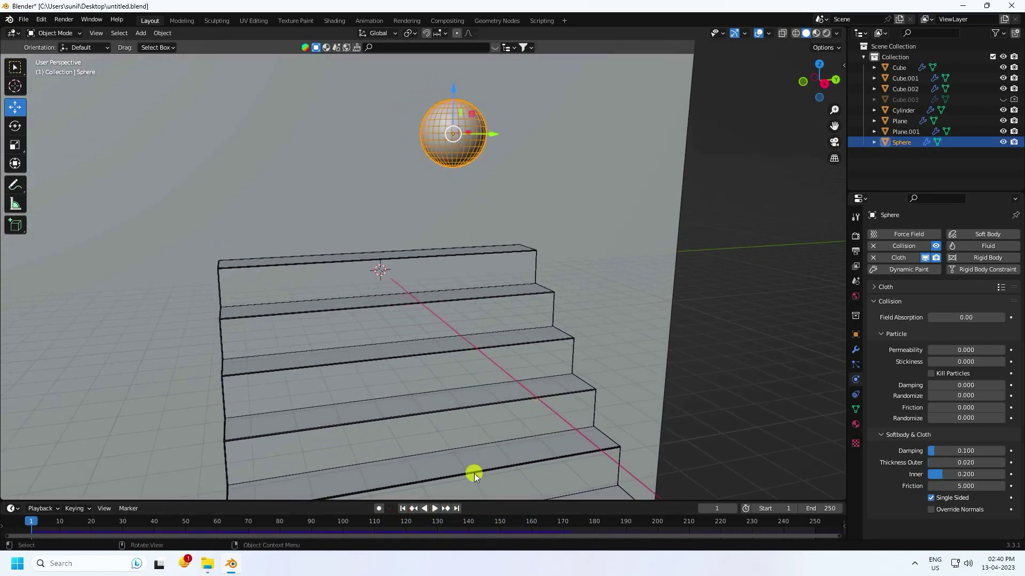
Step: Play the simulation, following the ball down the upper flight, and return to the first frame
{"action": "left_click", "coordinate": [440, 509]}
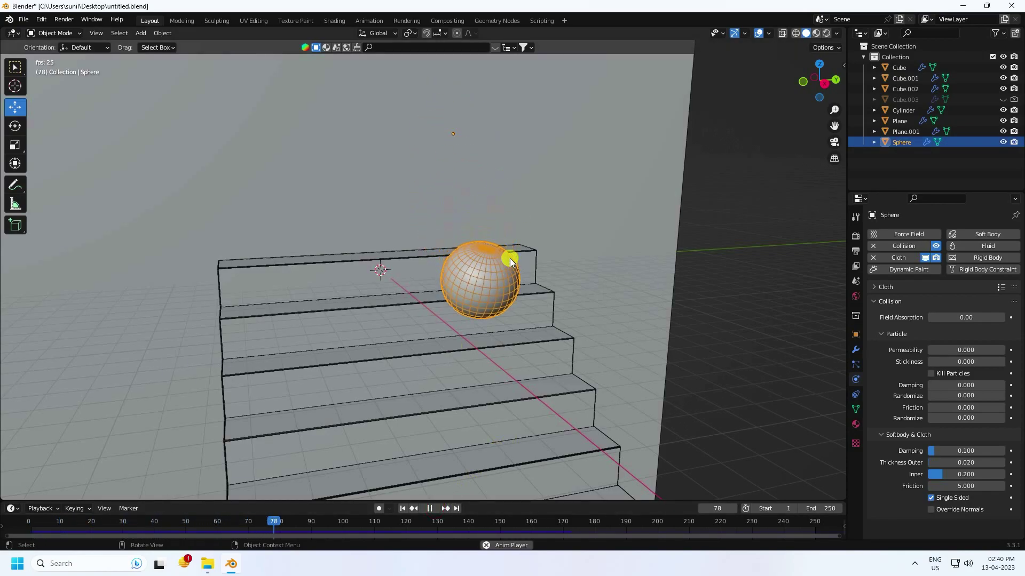
{"action": "middle_click_drag", "start_coordinate": [510, 259], "coordinate": [511, 328], "text": "shift"}
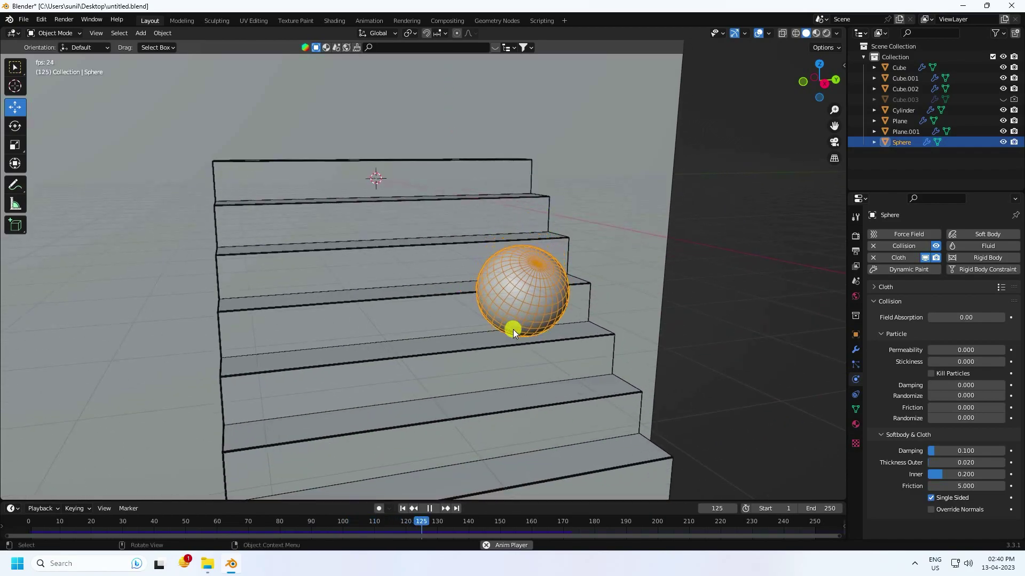
{"action": "left_click", "coordinate": [430, 508]}
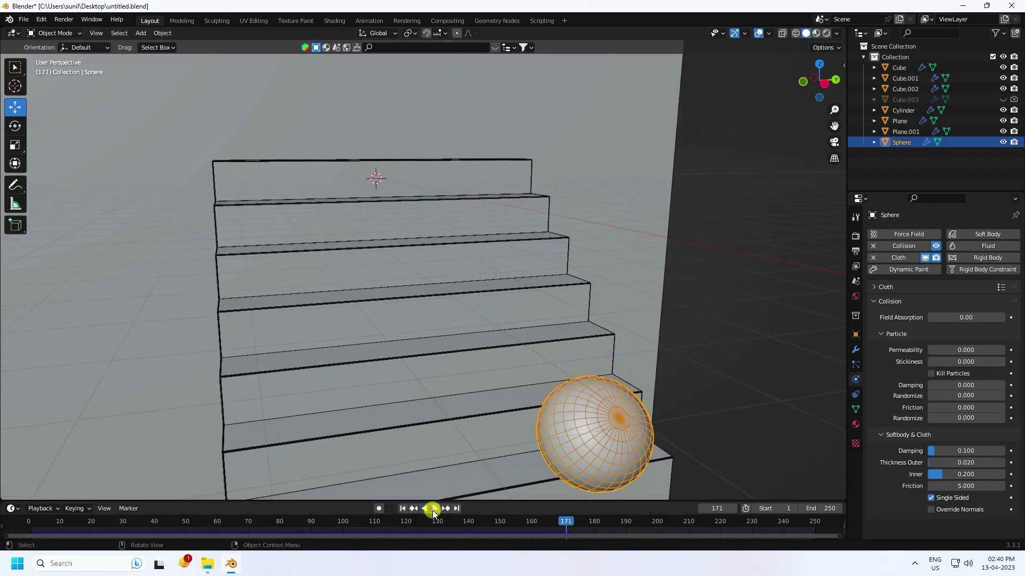
{"action": "left_click", "coordinate": [411, 507]}
{"action": "middle_click_drag", "start_coordinate": [395, 469], "coordinate": [503, 328]}
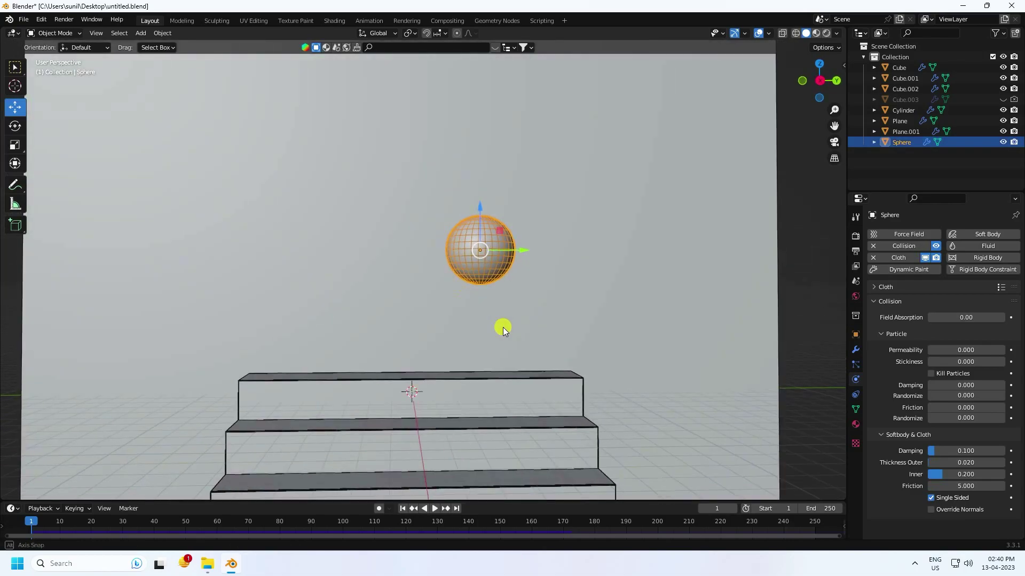
Step: Append the BG material from 1.blend in the Desktop's SoftBody folder
{"action": "left_click", "coordinate": [24, 19]}
{"action": "left_click", "coordinate": [44, 137]}
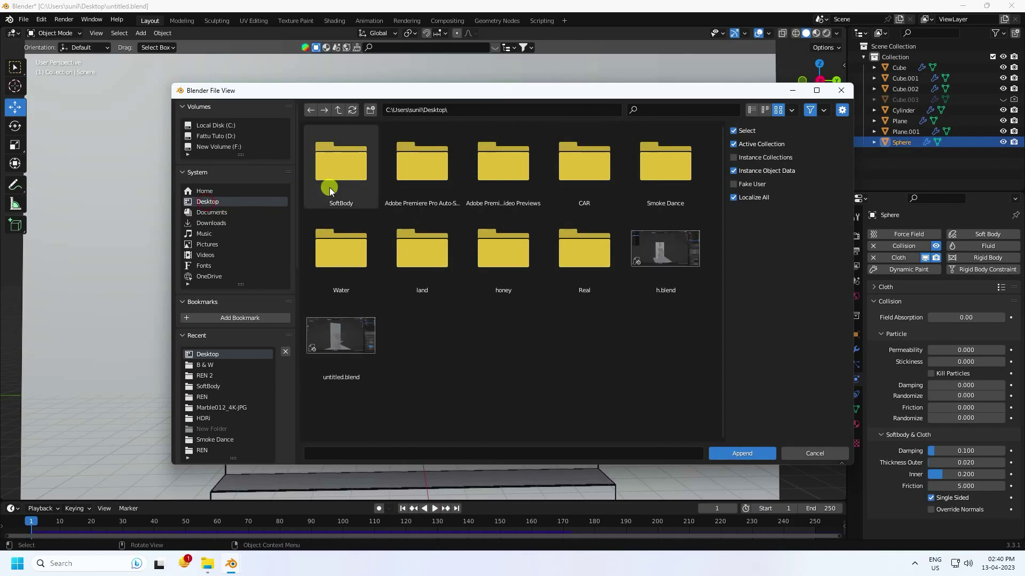
{"action": "double_click", "coordinate": [340, 172]}
{"action": "left_click", "coordinate": [325, 241]}
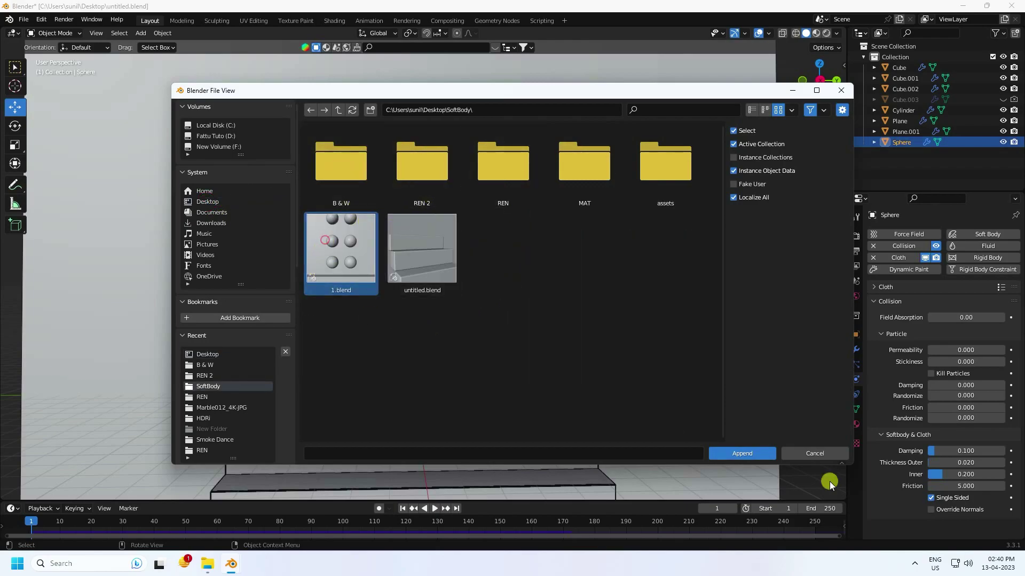
{"action": "left_click", "coordinate": [713, 453]}
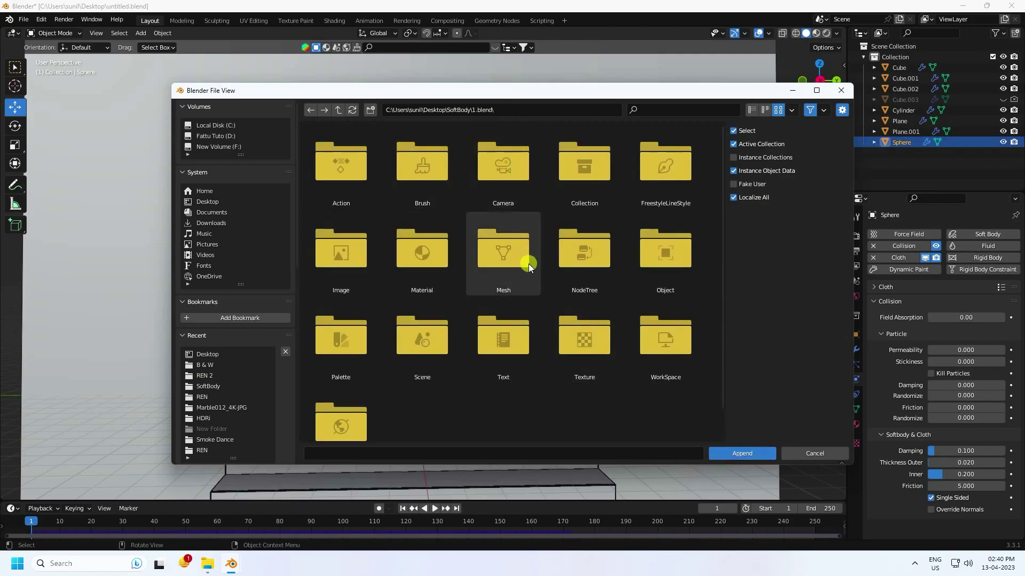
{"action": "double_click", "coordinate": [427, 258]}
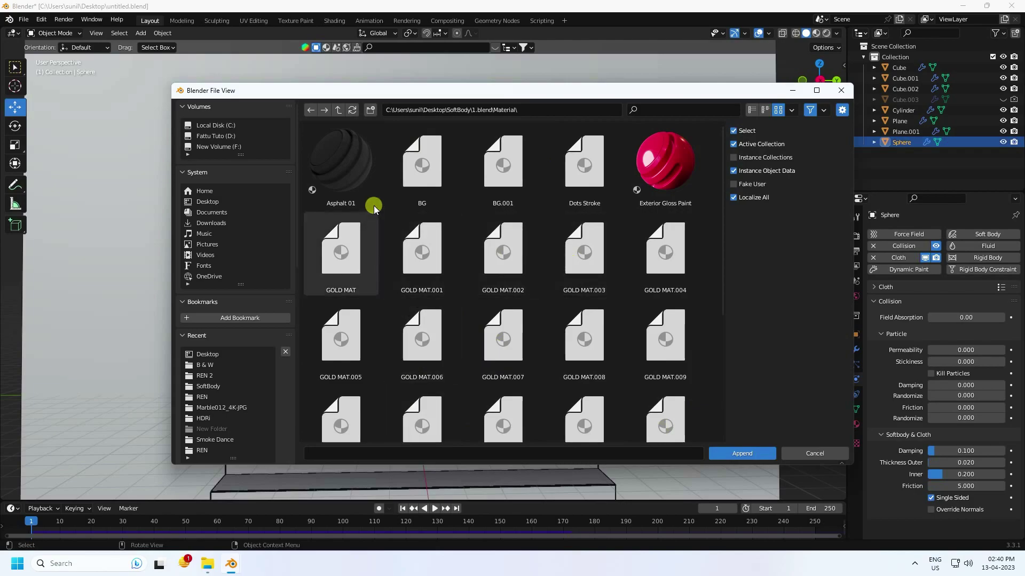
{"action": "left_click", "coordinate": [428, 173]}
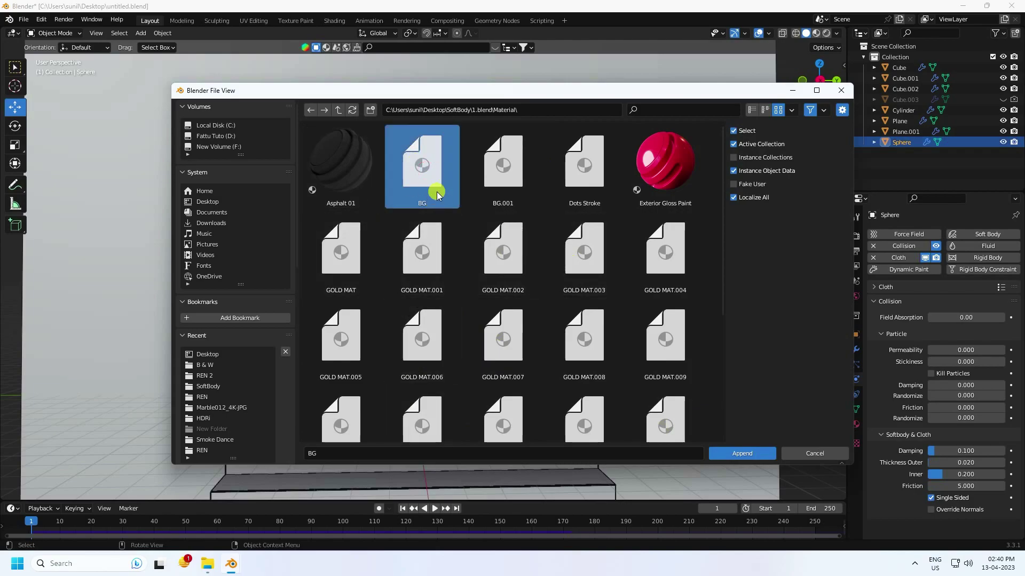
{"action": "left_click", "coordinate": [738, 452]}
Step: Show the viewport in Material Preview and assign the BG material to the back wall plane
{"action": "left_click", "coordinate": [816, 28]}
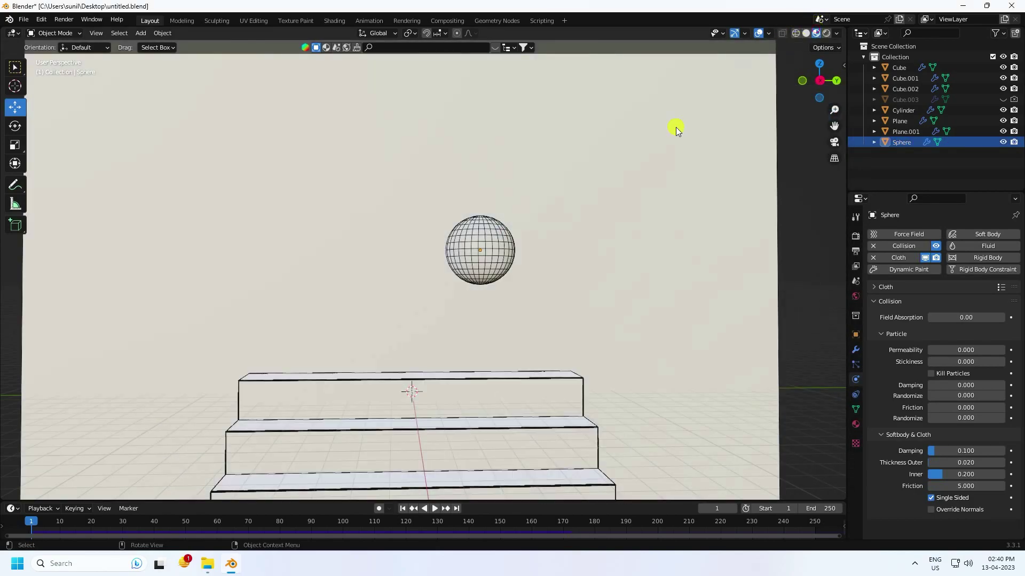
{"action": "left_click", "coordinate": [757, 251]}
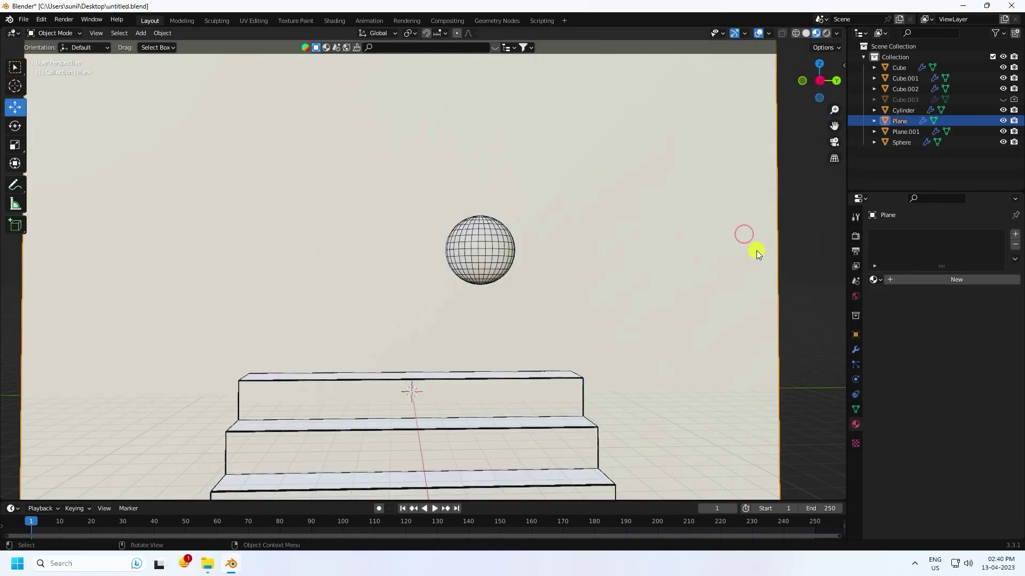
{"action": "left_click", "coordinate": [878, 280]}
{"action": "left_click", "coordinate": [887, 295]}
Step: Select the upper stair flight and append the RED material from 1.blend
{"action": "middle_click_drag", "start_coordinate": [473, 304], "coordinate": [558, 334]}
{"action": "middle_click_drag", "start_coordinate": [589, 340], "coordinate": [482, 331], "text": "alt"}
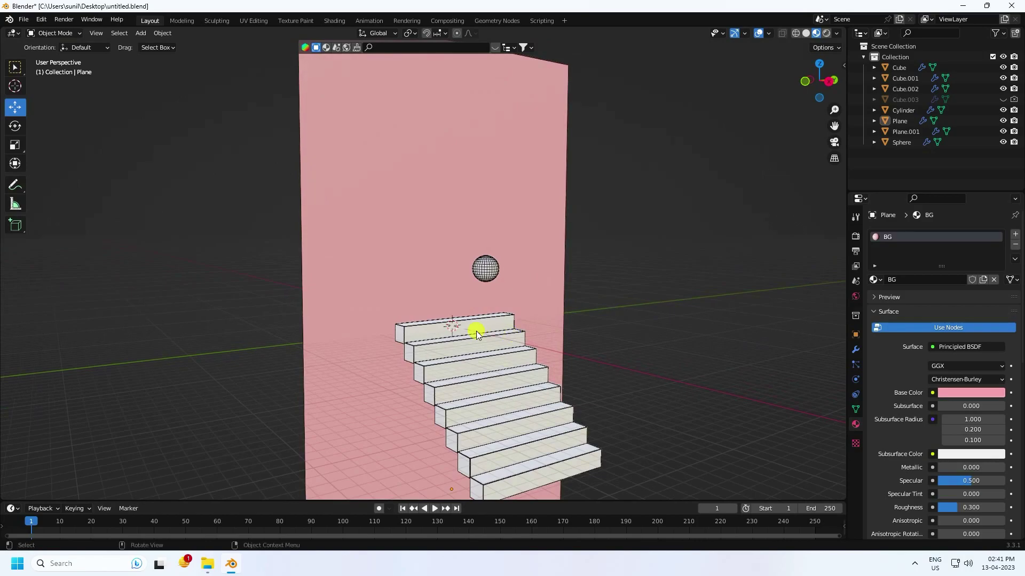
{"action": "scroll", "coordinate": [448, 331], "scroll_direction": "up", "scroll_amount": 5}
{"action": "left_click", "coordinate": [485, 430]}
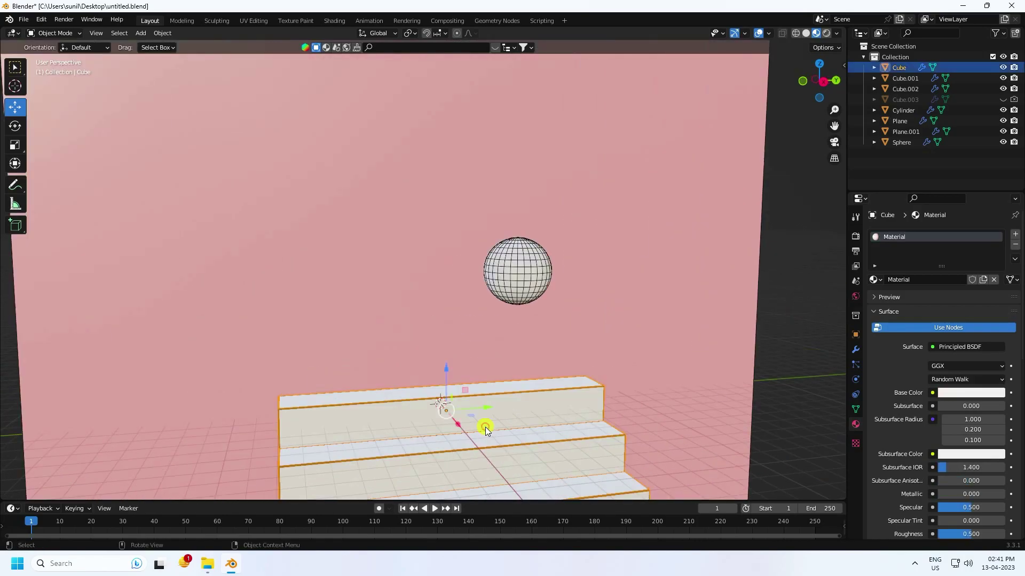
{"action": "left_click", "coordinate": [23, 20]}
{"action": "left_click", "coordinate": [61, 139]}
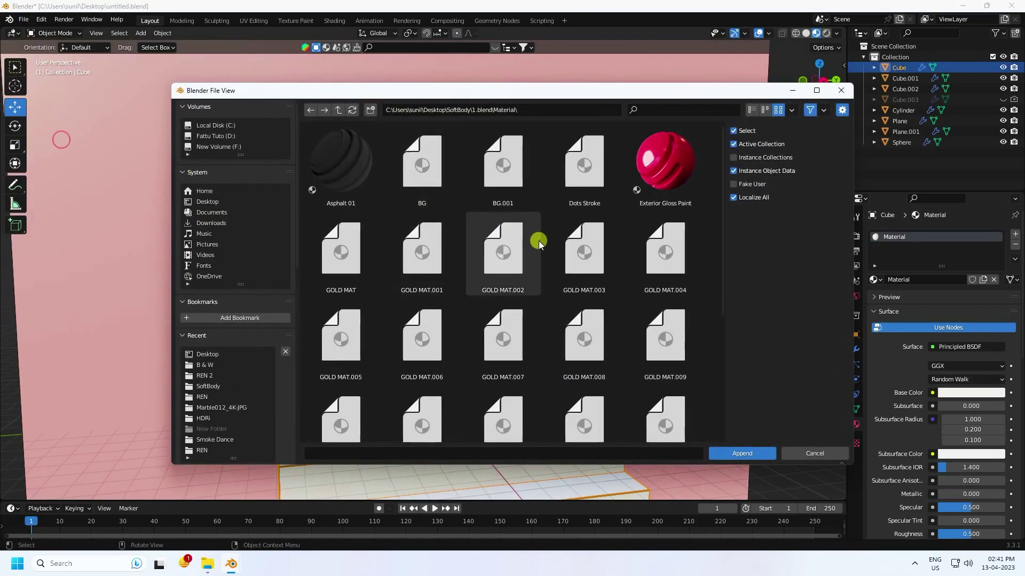
{"action": "scroll", "coordinate": [718, 290], "scroll_direction": "down", "scroll_amount": 5}
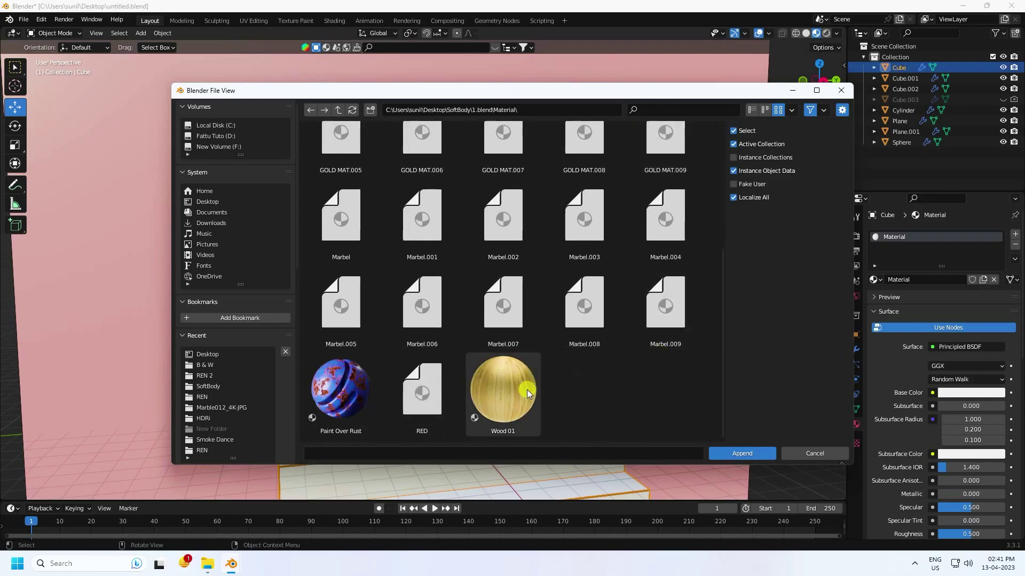
{"action": "double_click", "coordinate": [427, 396]}
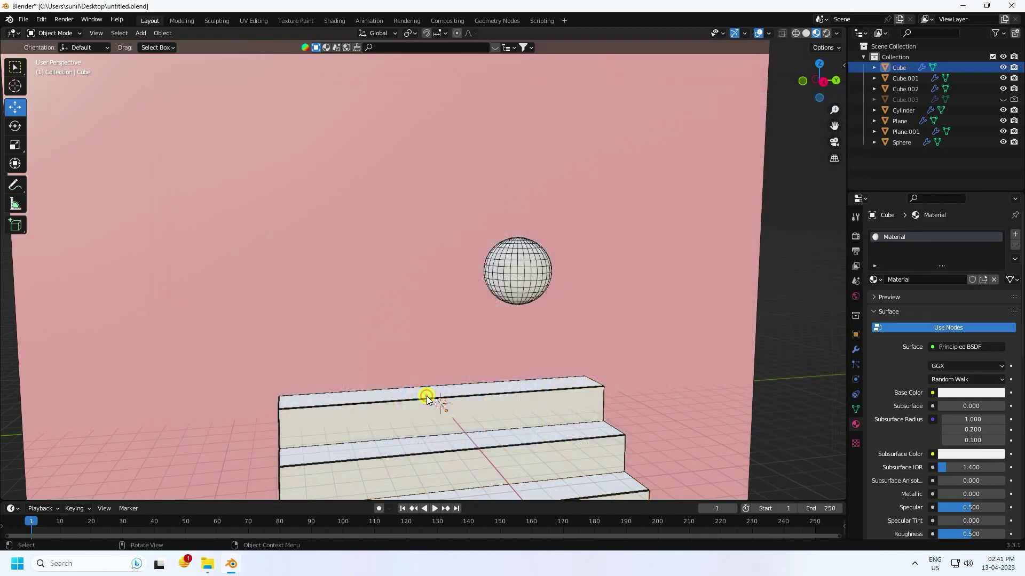
Step: Assign the RED material to the upper, middle and lower stair flights
{"action": "left_click", "coordinate": [884, 280]}
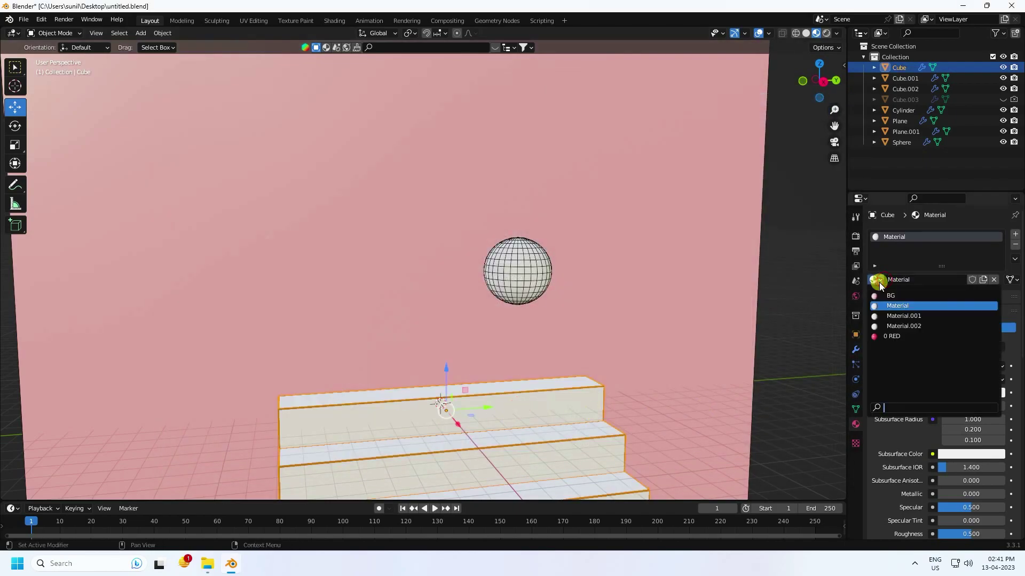
{"action": "left_click", "coordinate": [875, 332]}
{"action": "scroll", "coordinate": [525, 309], "scroll_direction": "down", "scroll_amount": 5}
{"action": "middle_click_drag", "start_coordinate": [559, 360], "coordinate": [514, 46]}
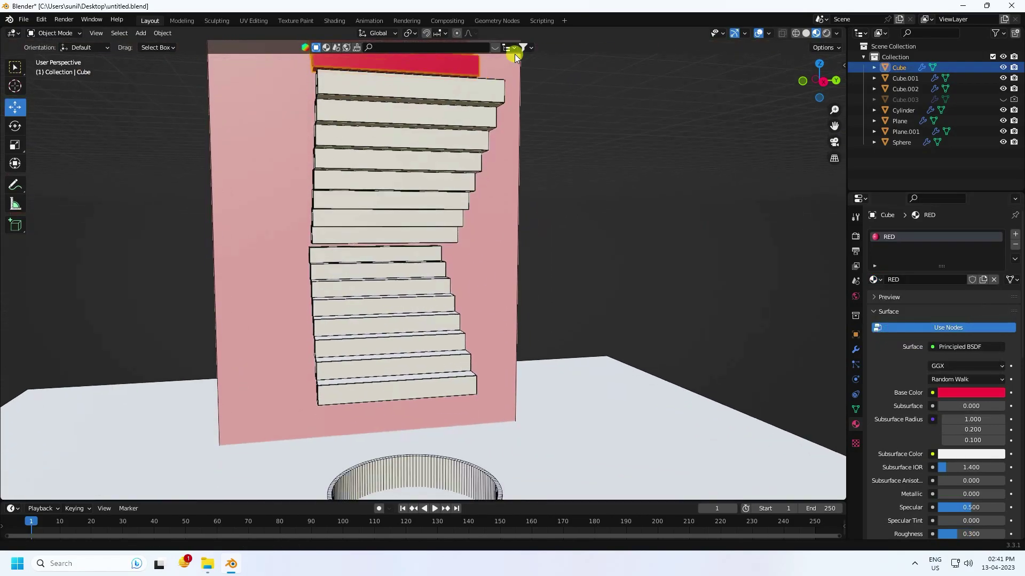
{"action": "left_click", "coordinate": [438, 142]}
{"action": "left_click", "coordinate": [877, 279]}
{"action": "left_click", "coordinate": [880, 335]}
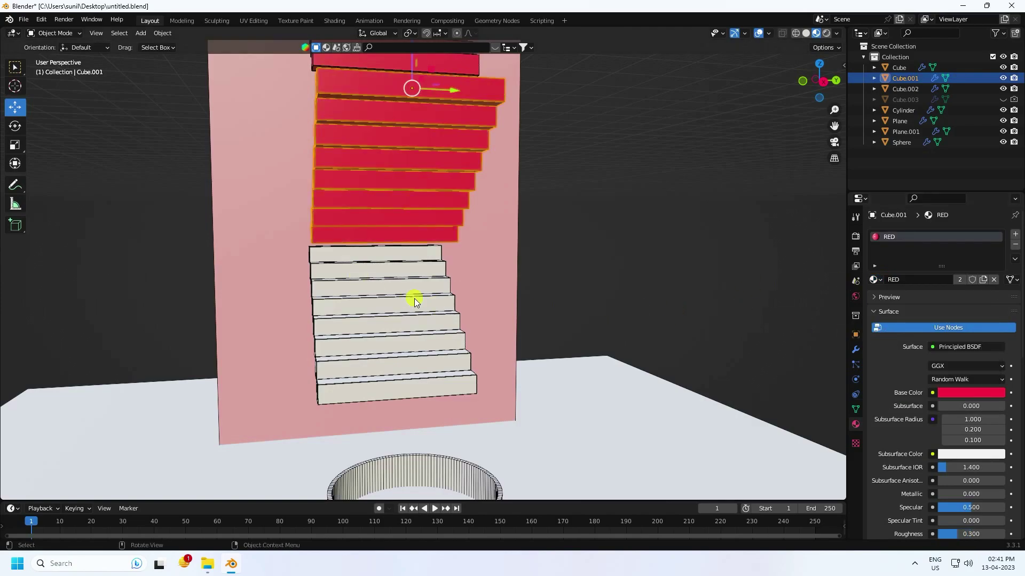
{"action": "left_click", "coordinate": [437, 304]}
{"action": "left_click", "coordinate": [876, 279]}
{"action": "left_click", "coordinate": [884, 330]}
Step: Assign the RED material to the cylinder ring at the foot of the stairs
{"action": "middle_click_drag", "start_coordinate": [395, 208], "coordinate": [435, 238]}
{"action": "left_click", "coordinate": [467, 327]}
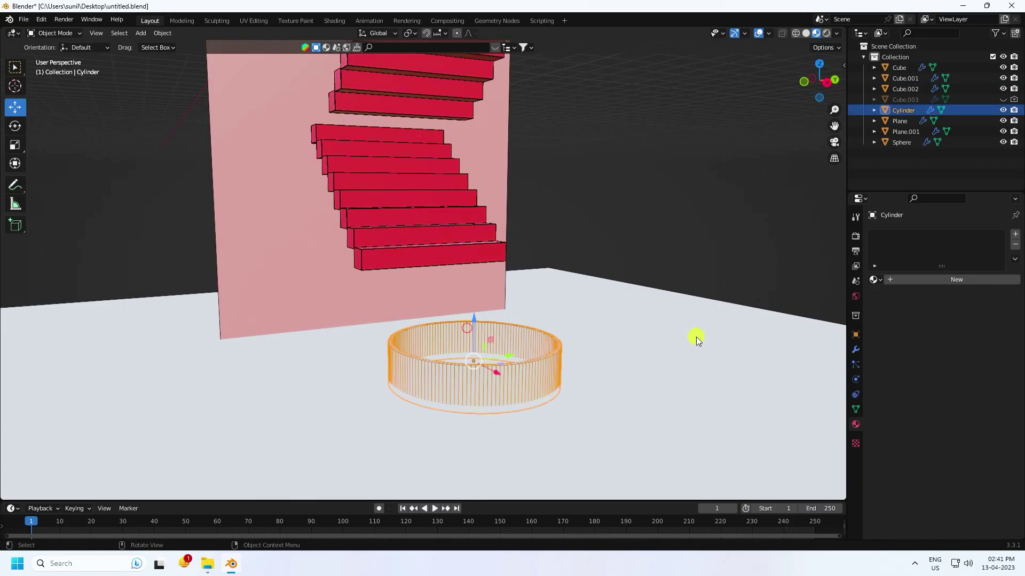
{"action": "left_click", "coordinate": [877, 279]}
{"action": "left_click", "coordinate": [887, 337]}
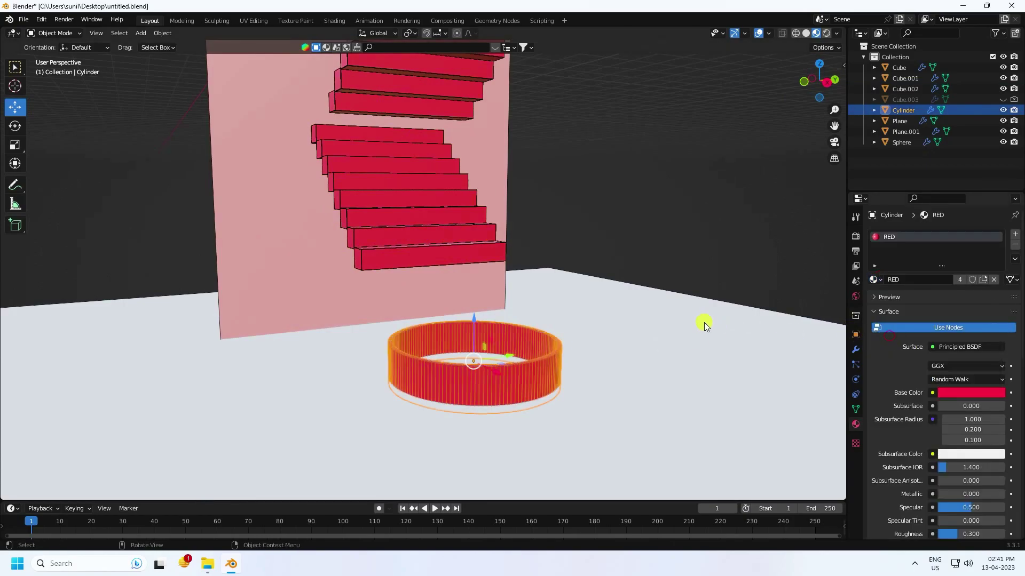
Step: Assign the BG material to the floor plane
{"action": "left_click", "coordinate": [680, 340]}
{"action": "left_click", "coordinate": [877, 280]}
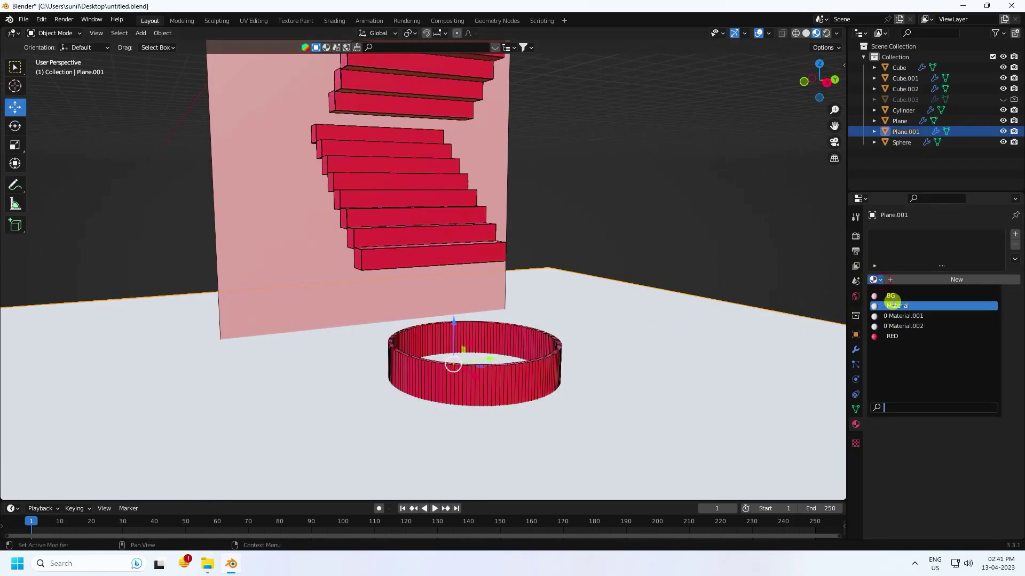
{"action": "left_click", "coordinate": [891, 298]}
{"action": "middle_click_drag", "start_coordinate": [418, 287], "coordinate": [443, 277]}
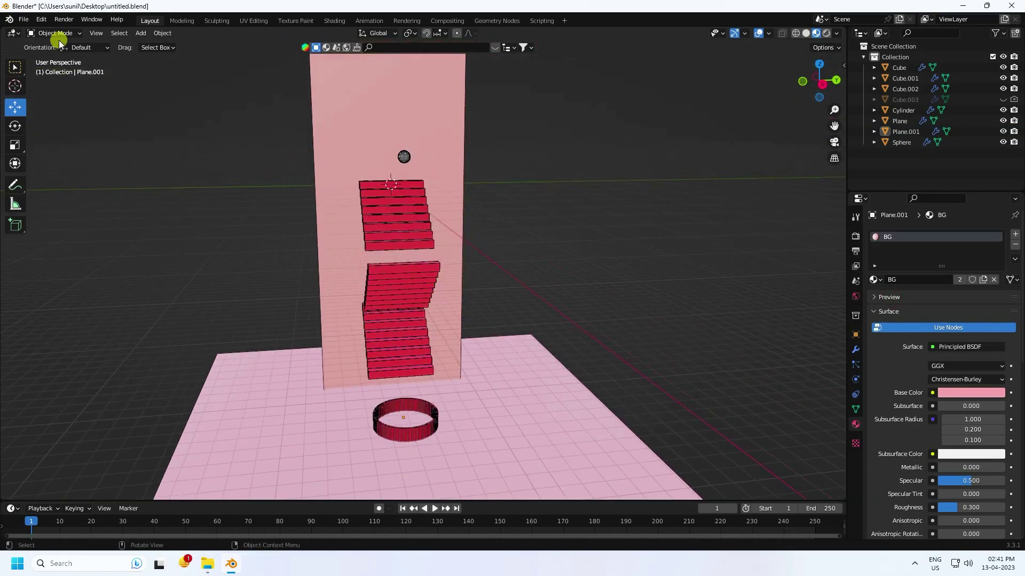
Step: Duplicate the back wall plane by copying and pasting it in place
{"action": "left_click", "coordinate": [142, 33]}
{"action": "left_click", "coordinate": [407, 188]}
{"action": "middle_click_drag", "start_coordinate": [448, 187], "coordinate": [487, 215]}
{"action": "left_click", "coordinate": [396, 103]}
{"action": "key", "text": "ctrl+c"}
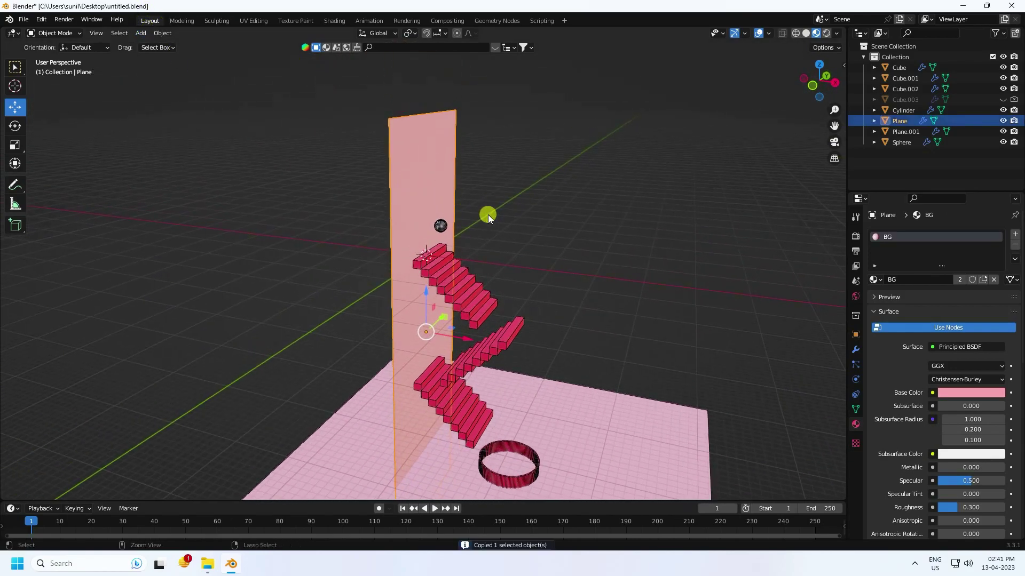
{"action": "key", "text": "ctrl+v"}
Step: Rotate the pasted wall 90° about the global Z axis
{"action": "left_click", "coordinate": [15, 127]}
{"action": "left_click_drag", "start_coordinate": [452, 343], "coordinate": [414, 332]}
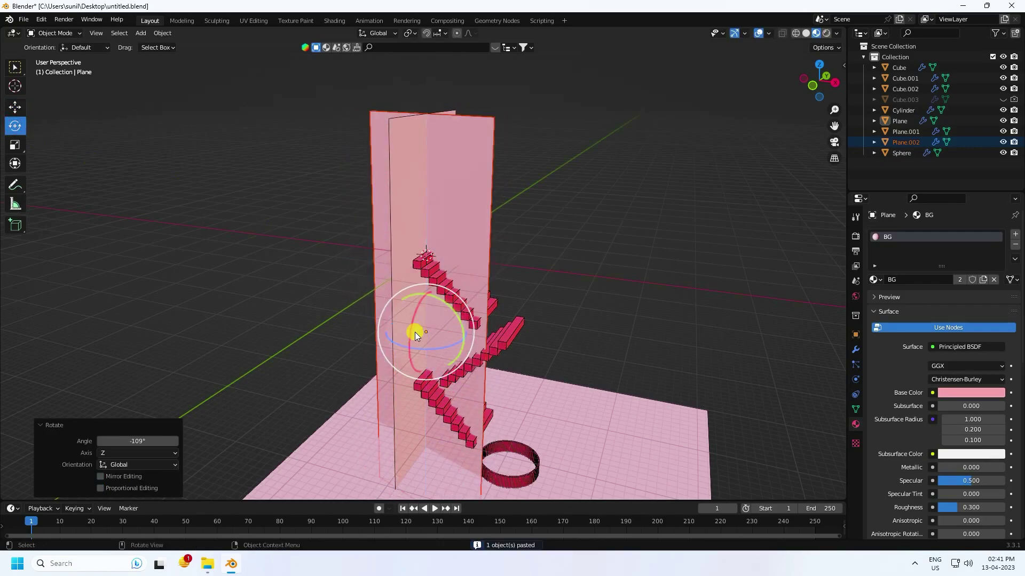
{"action": "left_click", "coordinate": [132, 442]}
{"action": "type", "text": "90"}
{"action": "key", "text": "Return"}
Step: Move the pasted wall beside the stairs as a side wall, shifting it about 14.9 m and then 3.6 m along X
{"action": "left_click", "coordinate": [15, 107]}
{"action": "middle_click_drag", "start_coordinate": [405, 240], "coordinate": [392, 333]}
{"action": "mouse_move", "coordinate": [419, 318]}
{"action": "left_mouse_down"}
{"action": "mouse_move", "coordinate": [449, 318]}
{"action": "mouse_move", "coordinate": [435, 323]}
{"action": "left_mouse_up"}
{"action": "middle_click_drag", "start_coordinate": [434, 322], "coordinate": [463, 314]}
{"action": "left_click_drag", "start_coordinate": [463, 313], "coordinate": [541, 320]}
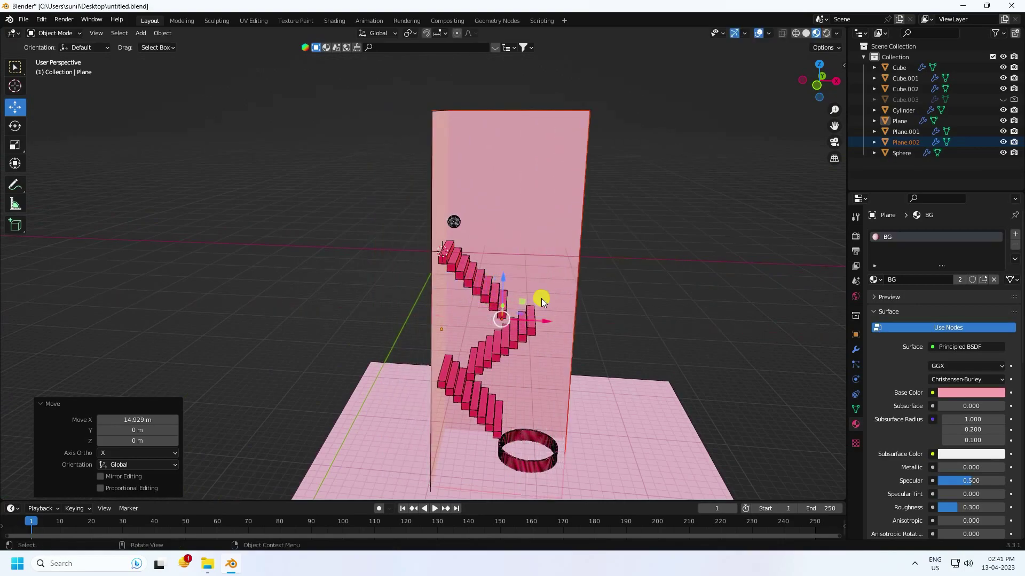
{"action": "middle_click_drag", "start_coordinate": [541, 297], "coordinate": [559, 366]}
{"action": "left_click_drag", "start_coordinate": [529, 296], "coordinate": [552, 286]}
{"action": "middle_click_drag", "start_coordinate": [552, 286], "coordinate": [414, 285]}
Step: Select the sphere above the stairs and append the GOLD MAT material from 1.blend
{"action": "scroll", "coordinate": [414, 285], "scroll_direction": "up", "scroll_amount": 8}
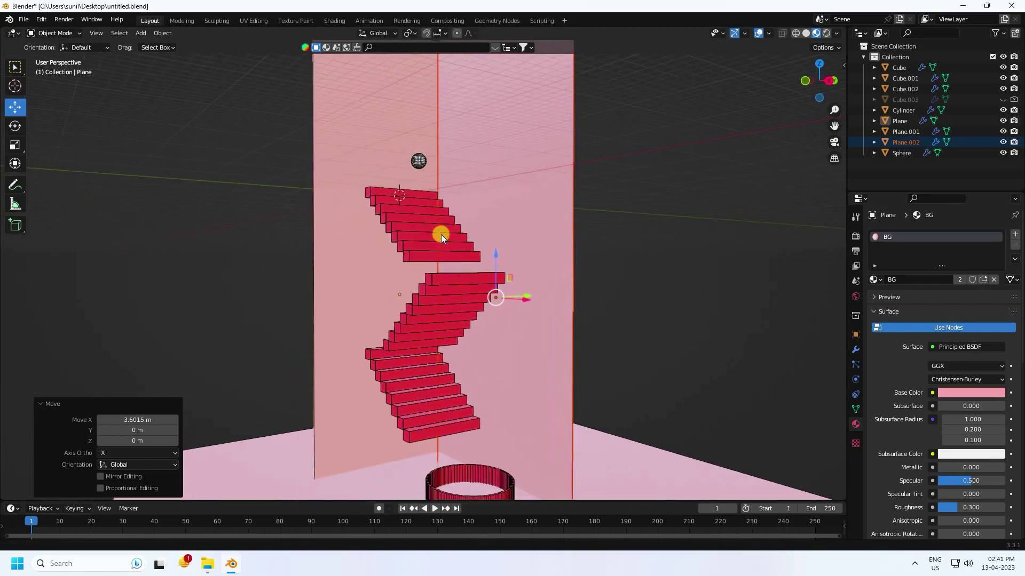
{"action": "middle_click_drag", "start_coordinate": [431, 227], "coordinate": [458, 300], "text": "shift"}
{"action": "scroll", "coordinate": [463, 315], "scroll_direction": "up", "scroll_amount": 3}
{"action": "left_click", "coordinate": [437, 255]}
{"action": "left_click", "coordinate": [22, 19]}
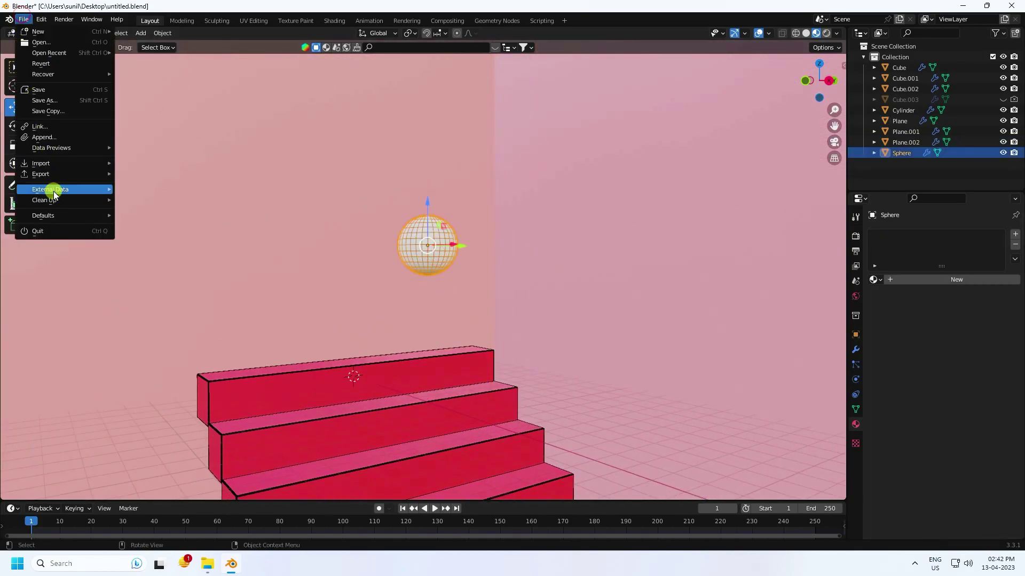
{"action": "left_click", "coordinate": [52, 138]}
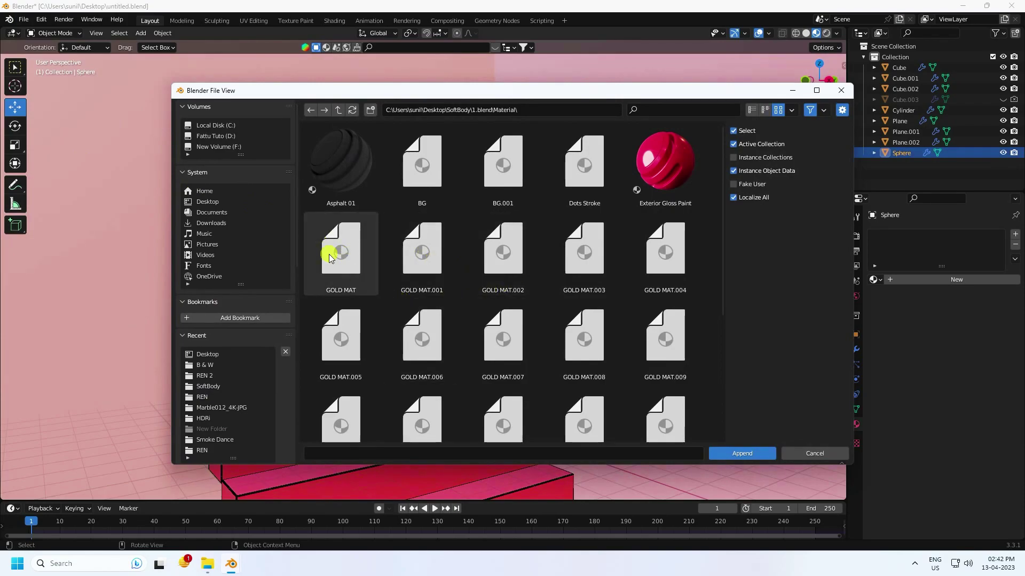
{"action": "double_click", "coordinate": [340, 271]}
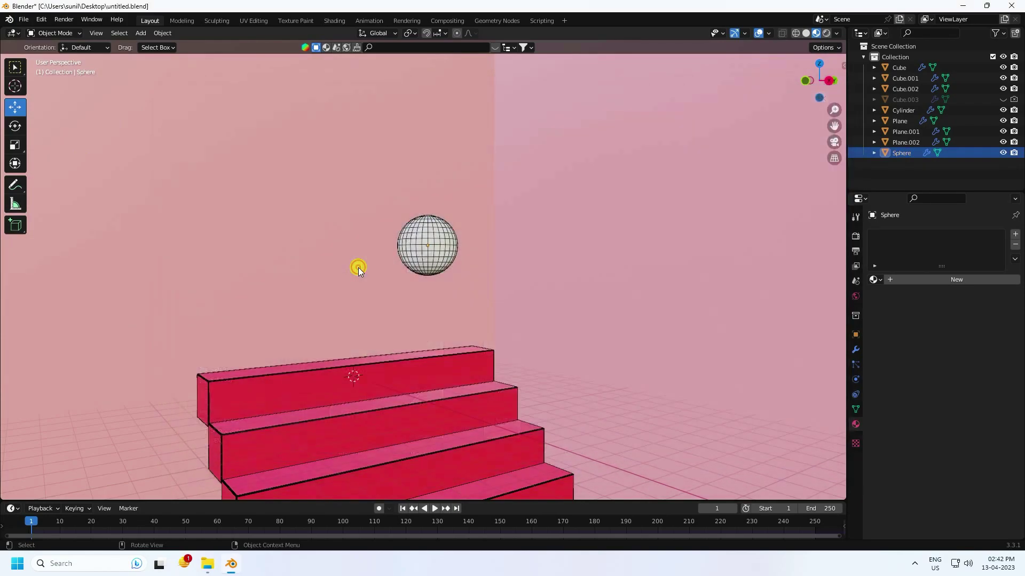
Step: Assign the GOLD MAT material to the sphere
{"action": "left_click", "coordinate": [408, 225]}
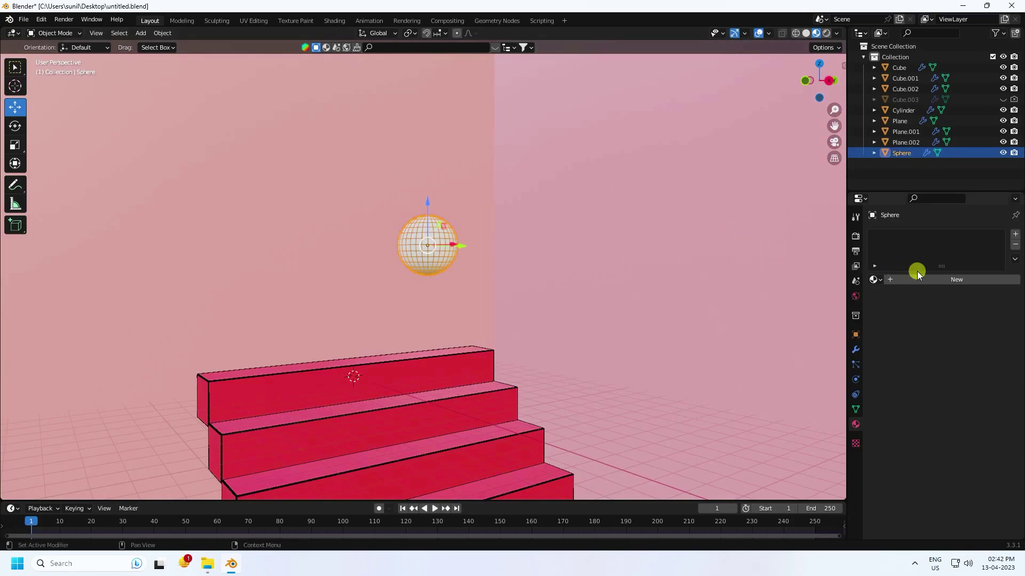
{"action": "left_click", "coordinate": [879, 280]}
{"action": "left_click", "coordinate": [903, 317]}
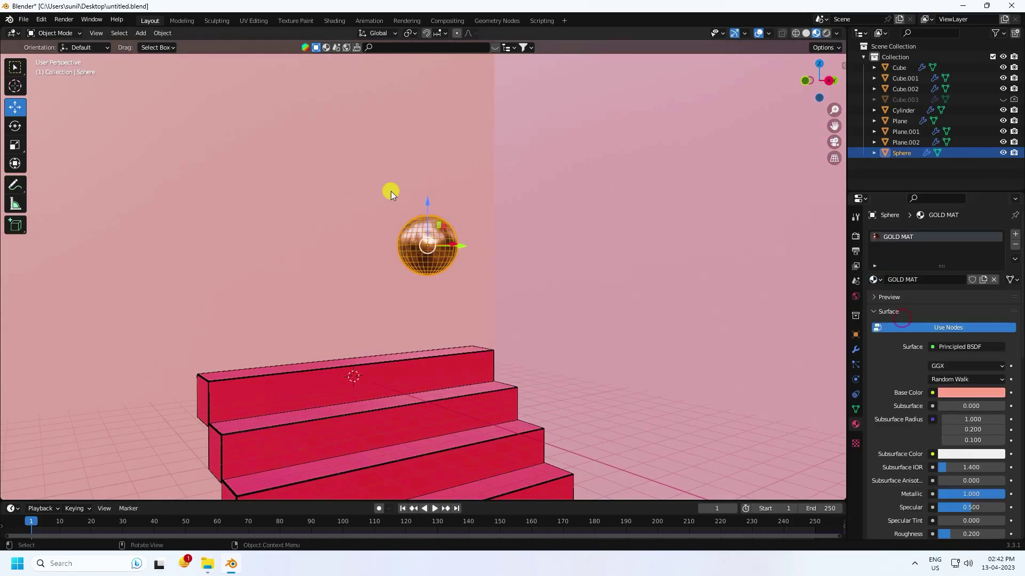
{"action": "scroll", "coordinate": [424, 189], "scroll_direction": "up", "scroll_amount": 7}
{"action": "middle_click_drag", "start_coordinate": [449, 204], "coordinate": [463, 257], "text": "shift"}
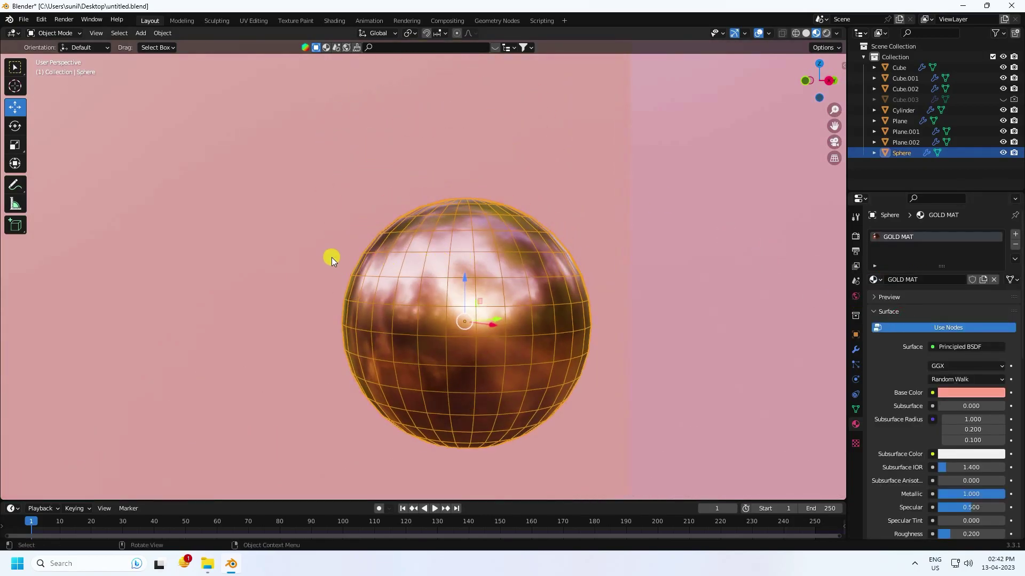
Step: In front wireframe view, edit the sphere in face mode and select all faces of its upper half
{"action": "key", "text": "KP_1"}
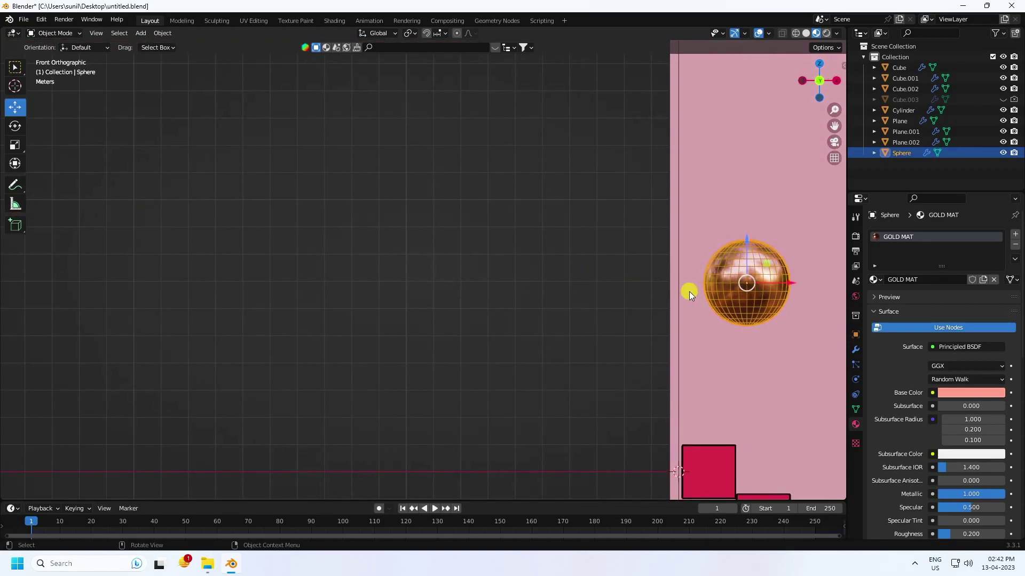
{"action": "middle_click_drag", "start_coordinate": [766, 303], "coordinate": [432, 278], "text": "shift"}
{"action": "scroll", "coordinate": [469, 279], "scroll_direction": "up", "scroll_amount": 3}
{"action": "scroll", "coordinate": [432, 278], "scroll_direction": "up", "scroll_amount": 4}
{"action": "left_click", "coordinate": [795, 33]}
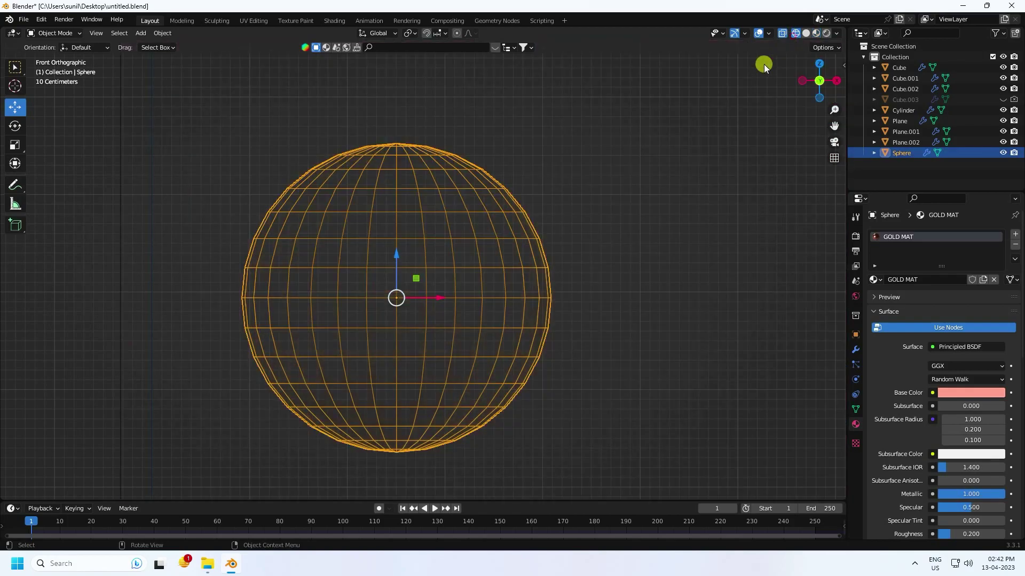
{"action": "left_click", "coordinate": [55, 33]}
{"action": "left_click", "coordinate": [56, 32]}
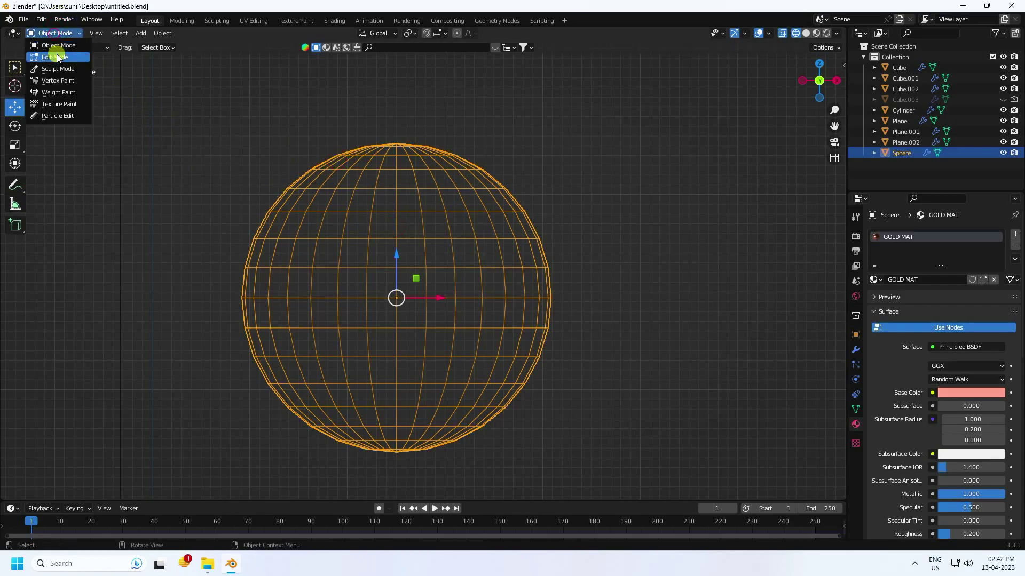
{"action": "left_click", "coordinate": [62, 49]}
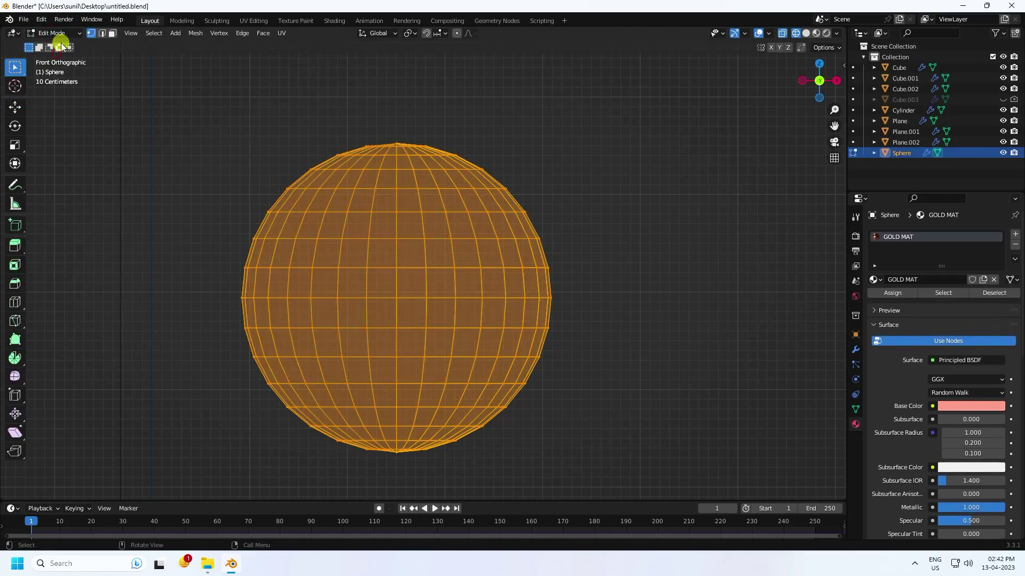
{"action": "left_click", "coordinate": [112, 33]}
{"action": "left_click_drag", "start_coordinate": [201, 101], "coordinate": [590, 308]}
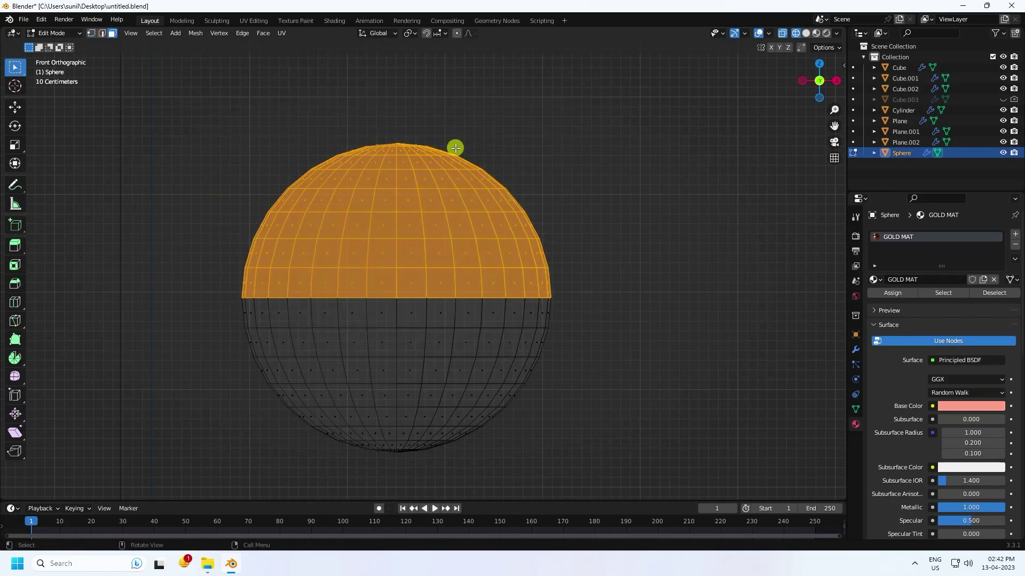
Step: Return to Object Mode and append the Marbel material from 1.blend
{"action": "left_click", "coordinate": [23, 19]}
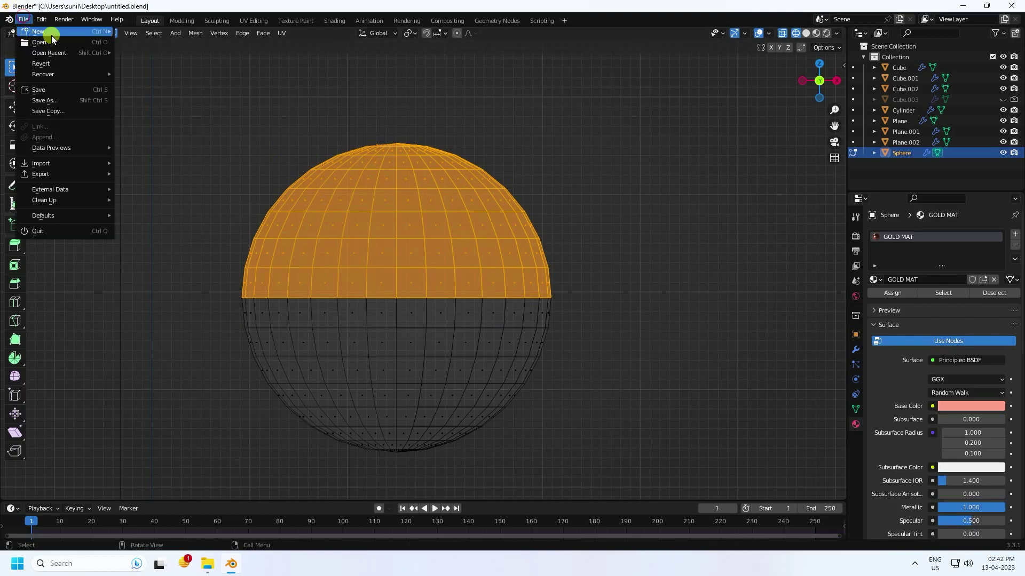
{"action": "left_click", "coordinate": [66, 48]}
{"action": "left_click", "coordinate": [52, 33]}
{"action": "left_click", "coordinate": [53, 43]}
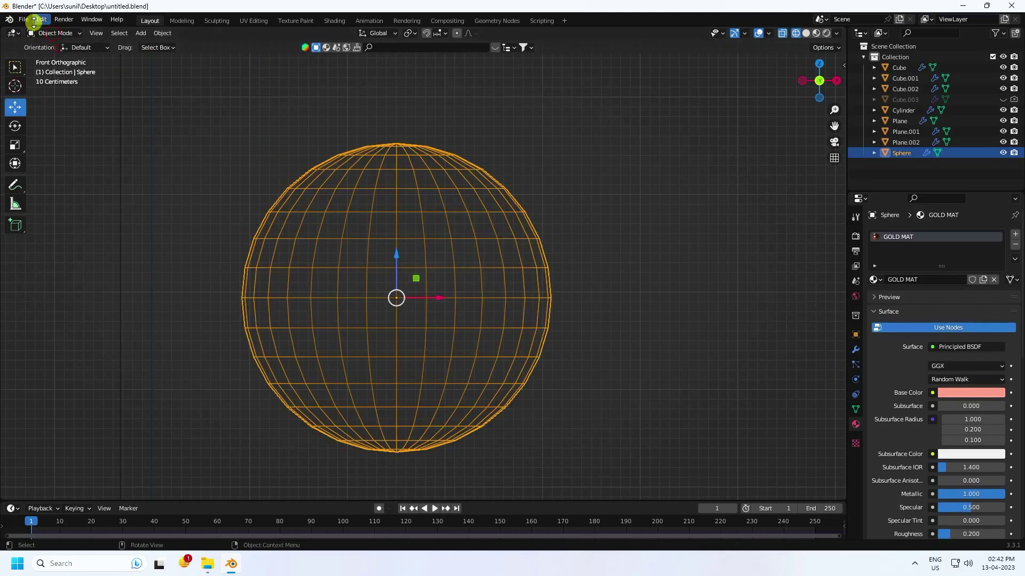
{"action": "left_click", "coordinate": [24, 19]}
{"action": "left_click", "coordinate": [55, 138]}
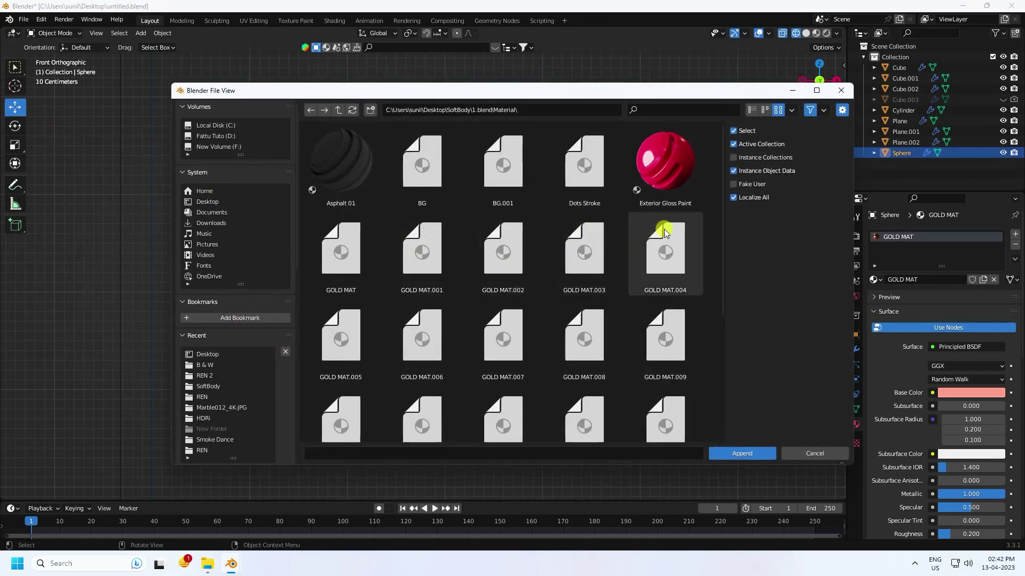
{"action": "left_click_drag", "start_coordinate": [720, 207], "coordinate": [719, 323]}
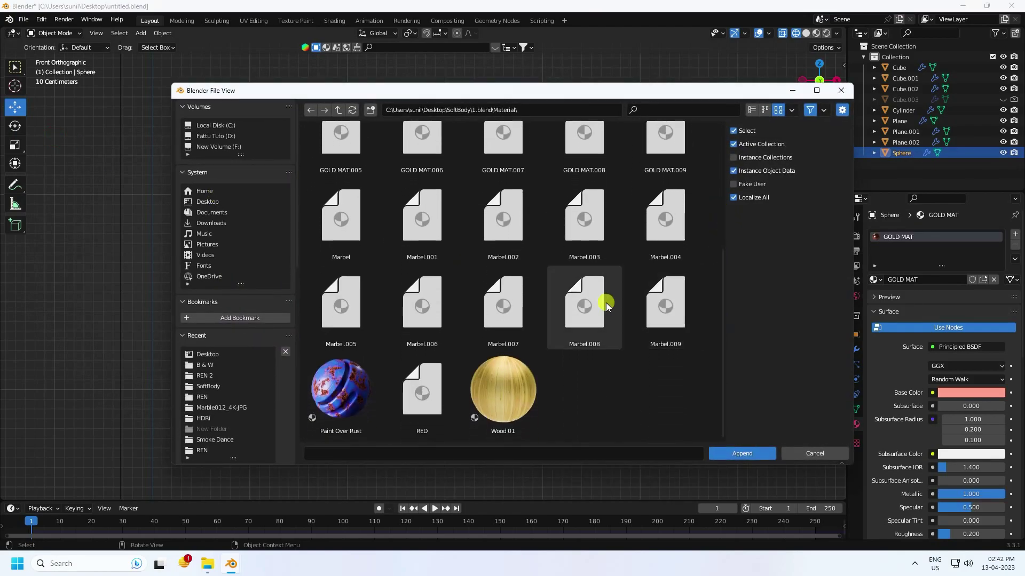
{"action": "left_click", "coordinate": [348, 232]}
{"action": "double_click", "coordinate": [348, 232]}
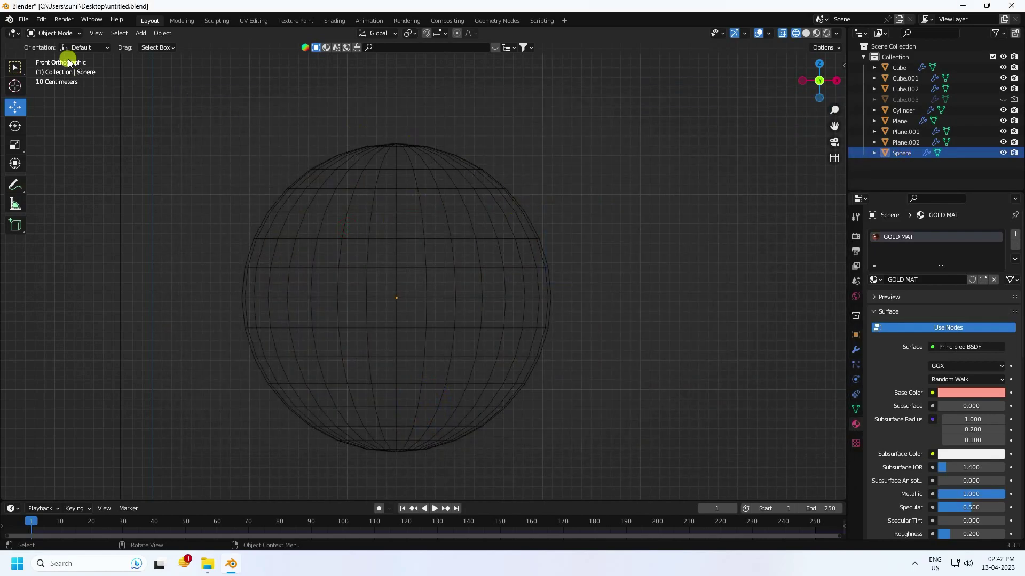
Step: Add a second material slot with Marbel to the sphere and assign it to the selected upper-half faces
{"action": "left_click", "coordinate": [63, 33]}
{"action": "left_click", "coordinate": [64, 54]}
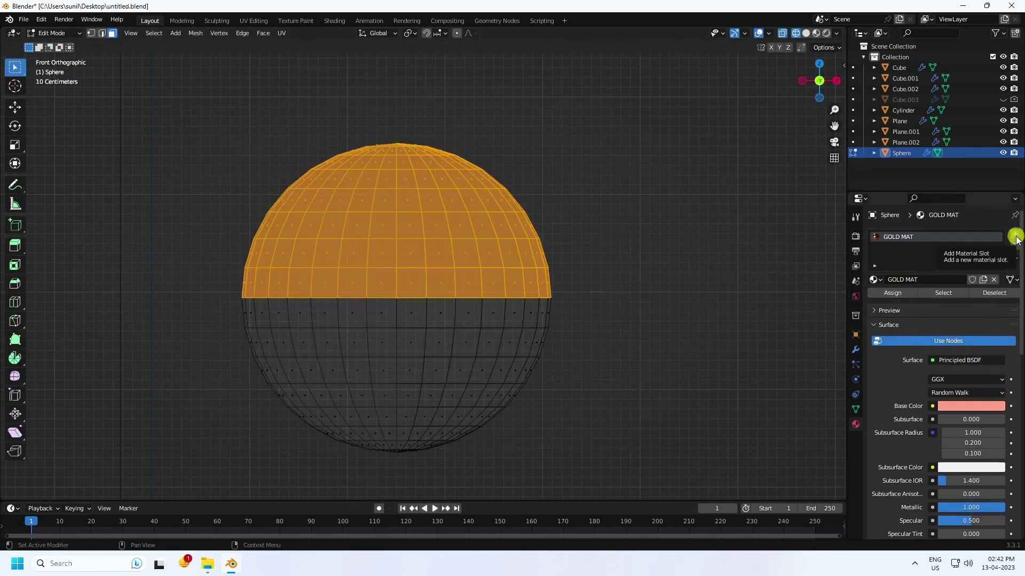
{"action": "left_click", "coordinate": [1016, 236]}
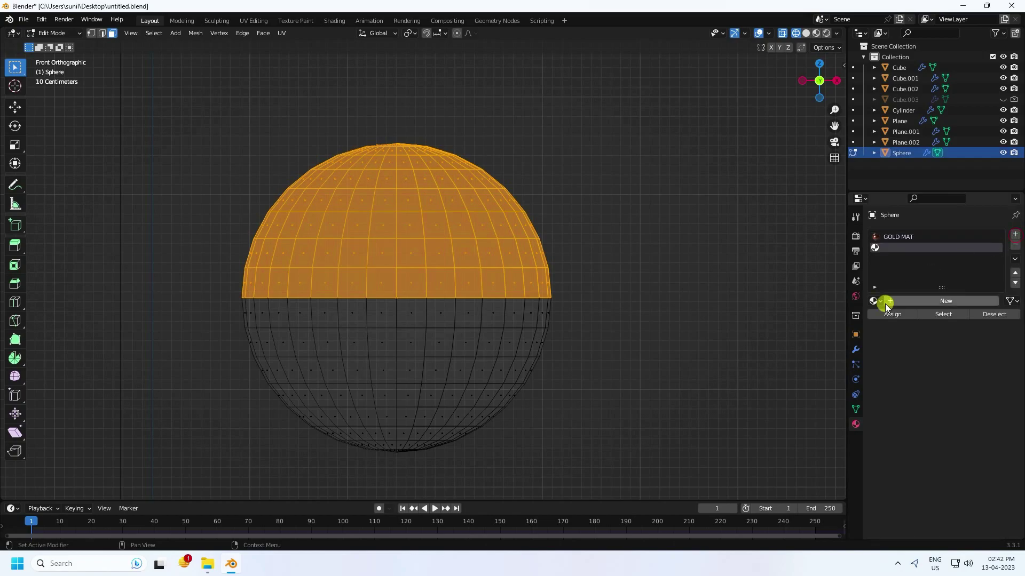
{"action": "left_click", "coordinate": [879, 301]}
{"action": "left_click", "coordinate": [898, 347]}
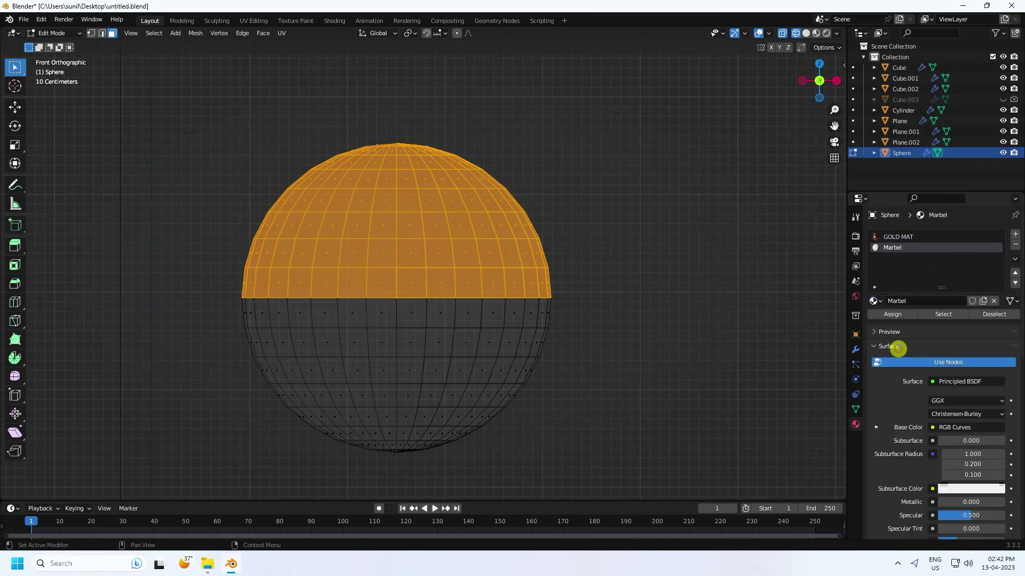
{"action": "left_click", "coordinate": [894, 316]}
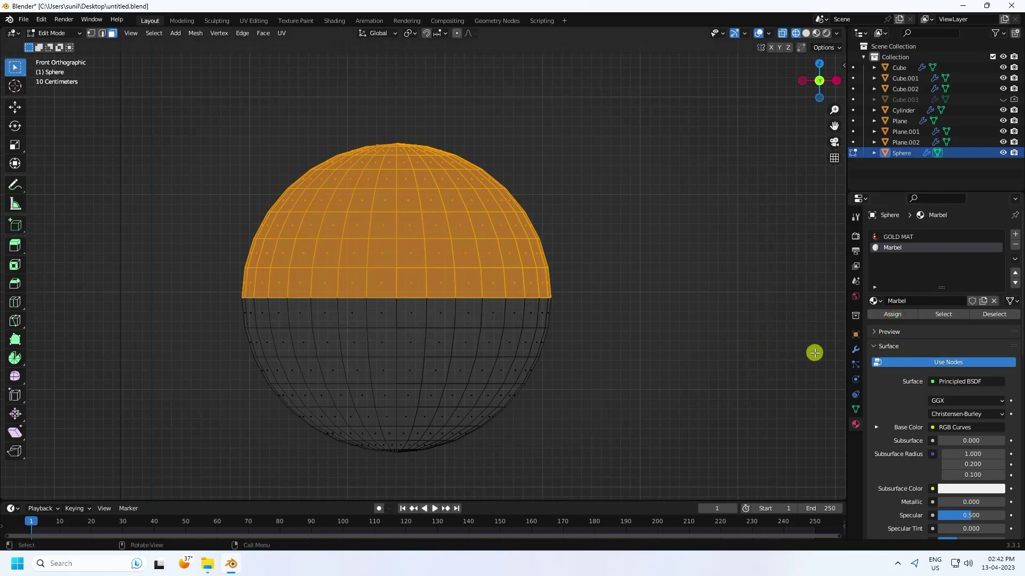
Step: Leave Edit Mode and inspect the sphere's two materials up close in Material Preview shading
{"action": "left_click", "coordinate": [52, 33]}
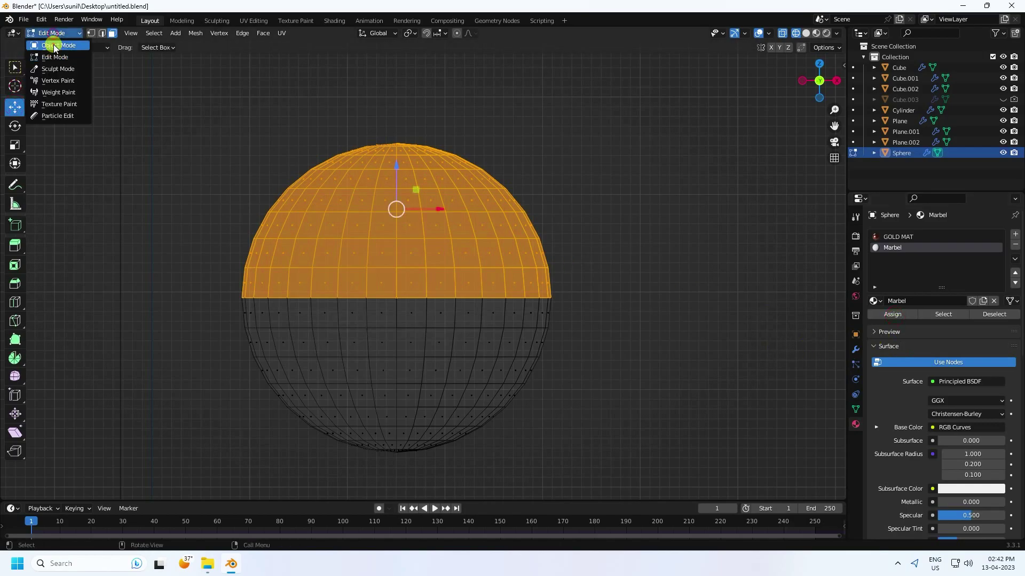
{"action": "left_click", "coordinate": [51, 43]}
{"action": "left_click", "coordinate": [815, 33]}
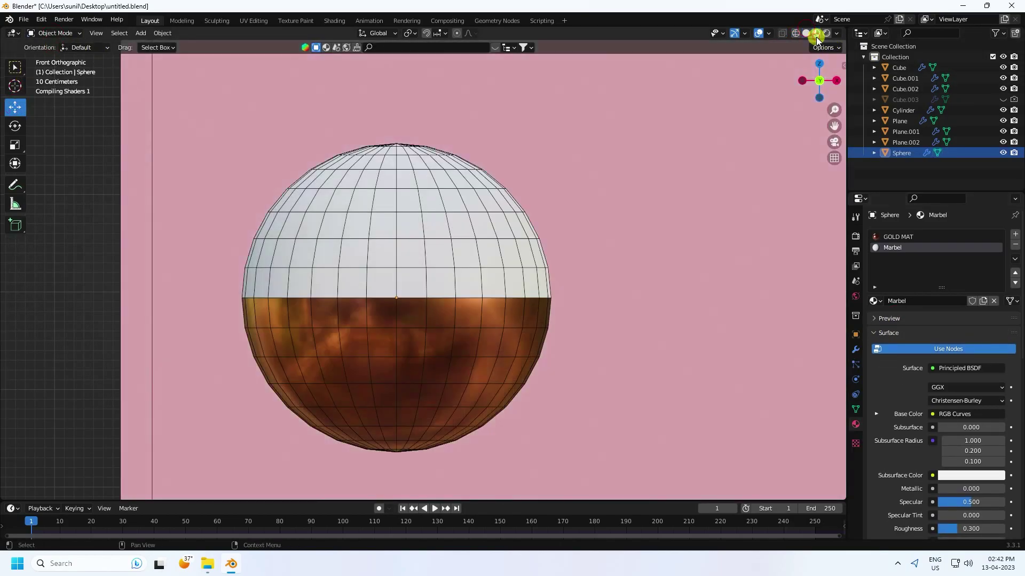
{"action": "middle_click_drag", "start_coordinate": [527, 273], "coordinate": [446, 290]}
{"action": "scroll", "coordinate": [209, 270], "scroll_direction": "up", "scroll_amount": 5}
{"action": "middle_click_drag", "start_coordinate": [208, 270], "coordinate": [499, 266], "text": "shift"}
{"action": "scroll", "coordinate": [389, 284], "scroll_direction": "up", "scroll_amount": 4}
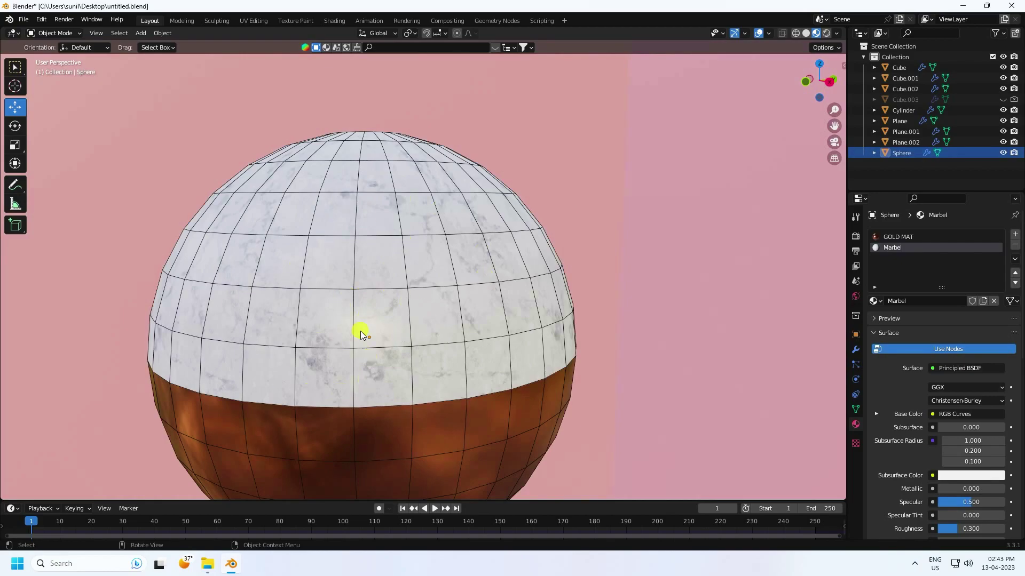
Step: Create a new collection in the scene and name it BALLS
{"action": "scroll", "coordinate": [374, 332], "scroll_direction": "down", "scroll_amount": 10}
{"action": "middle_click_drag", "start_coordinate": [373, 332], "coordinate": [437, 328]}
{"action": "scroll", "coordinate": [423, 332], "scroll_direction": "down", "scroll_amount": 3}
{"action": "scroll", "coordinate": [419, 340], "scroll_direction": "down", "scroll_amount": 4}
{"action": "right_click", "coordinate": [903, 169]}
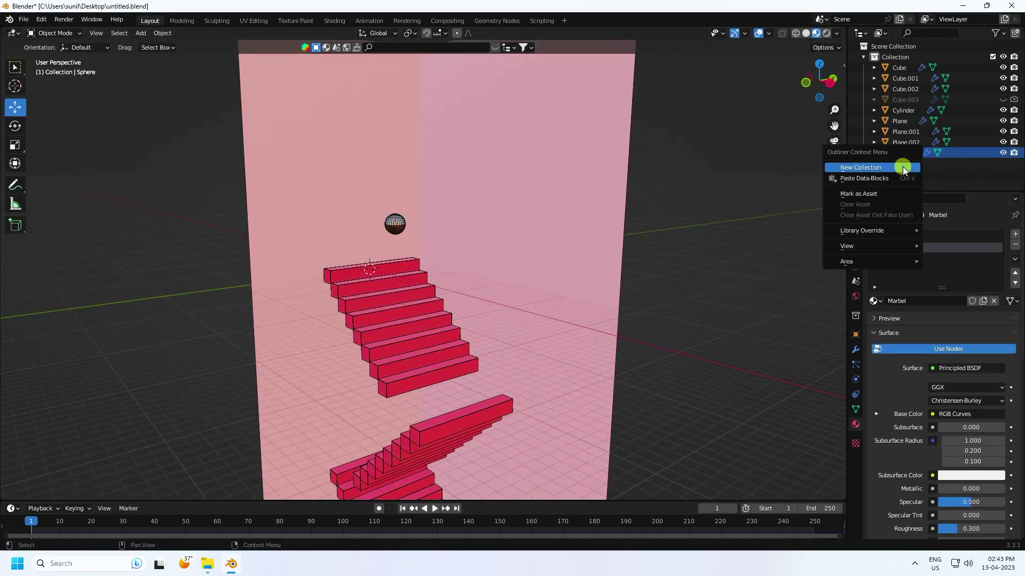
{"action": "left_click", "coordinate": [861, 169]}
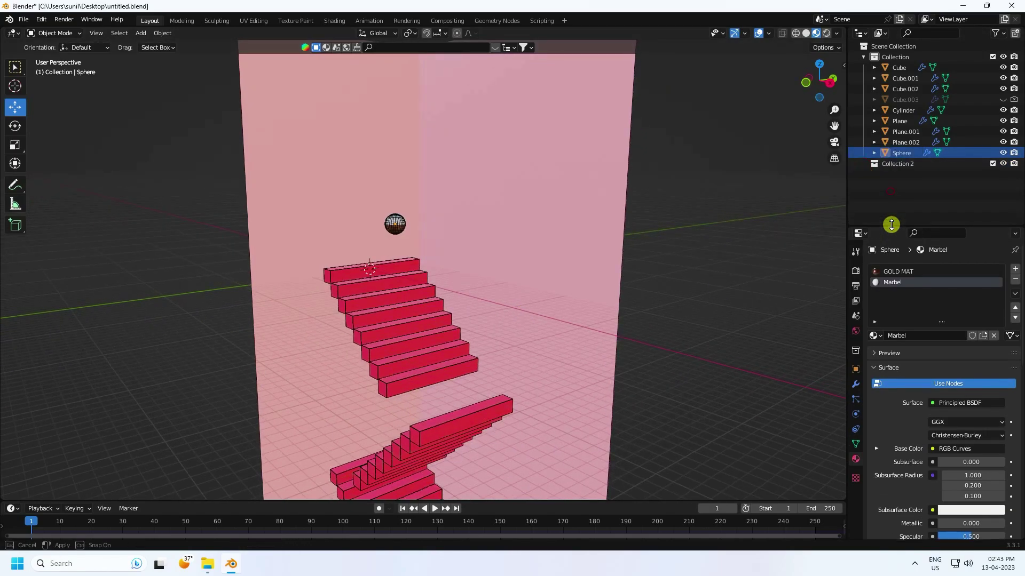
{"action": "double_click", "coordinate": [901, 163]}
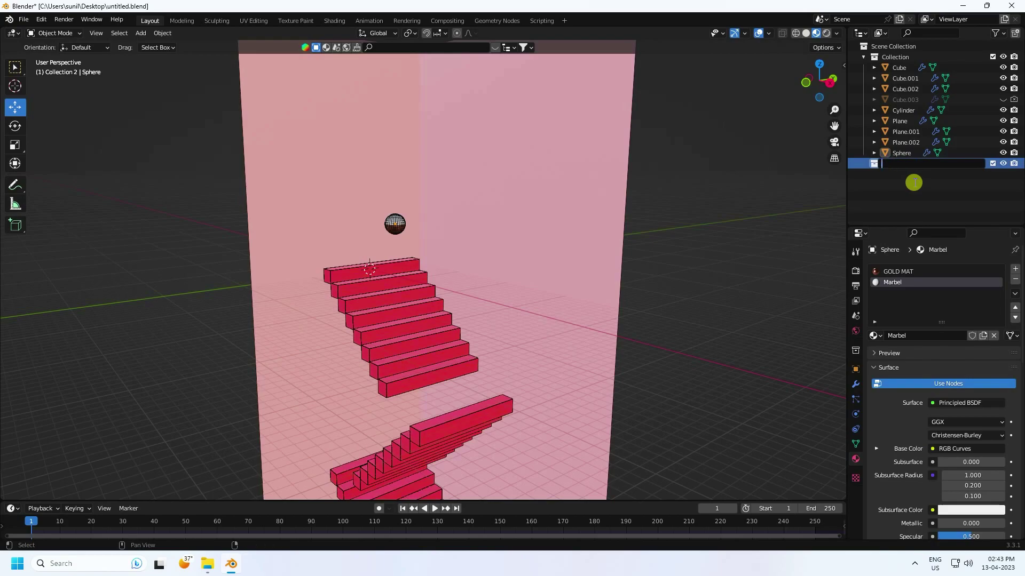
{"action": "key", "text": "Return"}
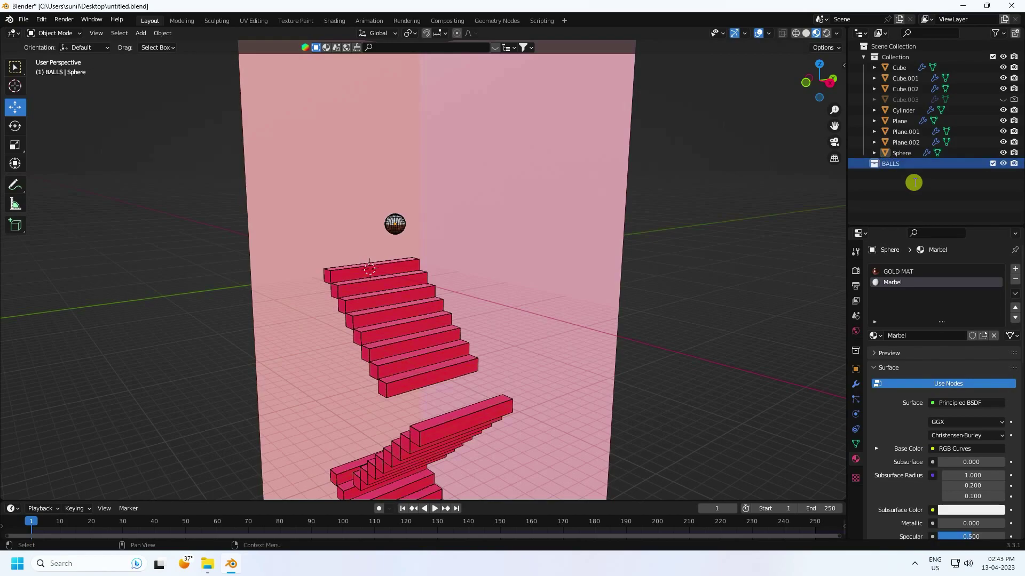
Step: Move the sphere into the BALLS collection
{"action": "left_click", "coordinate": [908, 153]}
{"action": "left_click_drag", "start_coordinate": [905, 153], "coordinate": [899, 168]}
{"action": "left_click", "coordinate": [891, 180]}
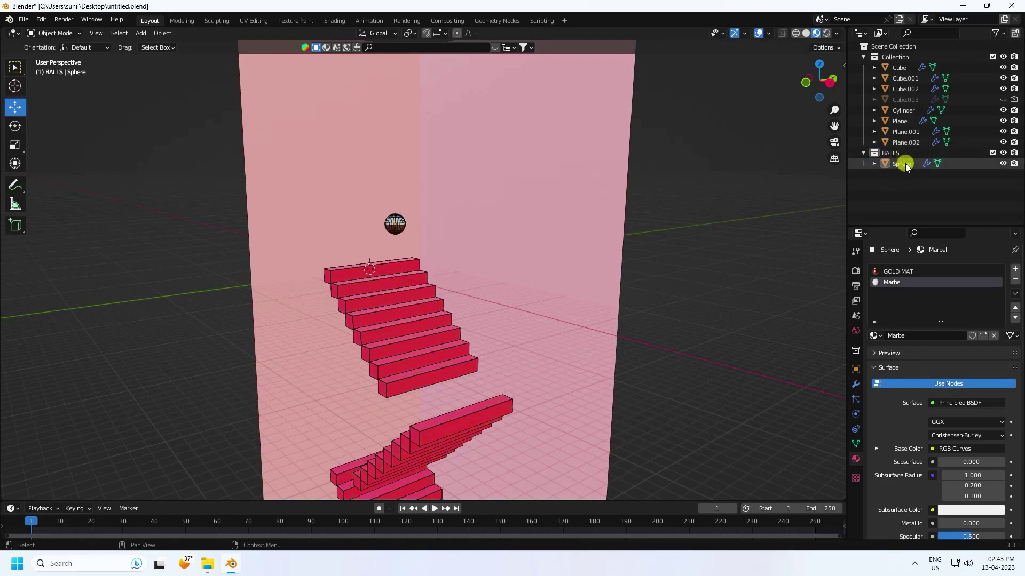
Step: Set the scene's end frame to 1000 and bake all dynamics from the sphere's cloth cache settings
{"action": "left_click", "coordinate": [904, 164]}
{"action": "scroll", "coordinate": [896, 405], "scroll_direction": "down", "scroll_amount": 5}
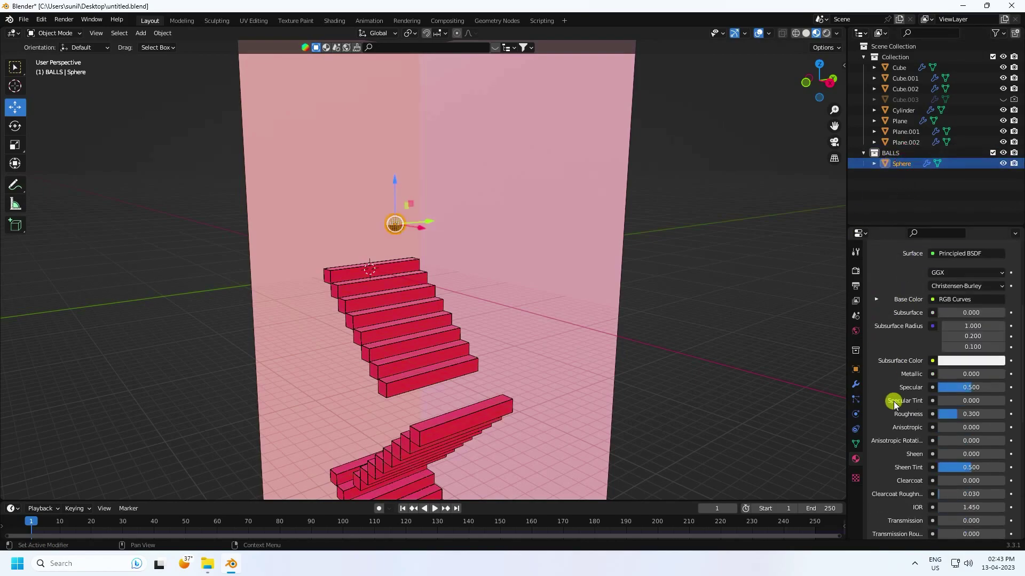
{"action": "left_click", "coordinate": [854, 415]}
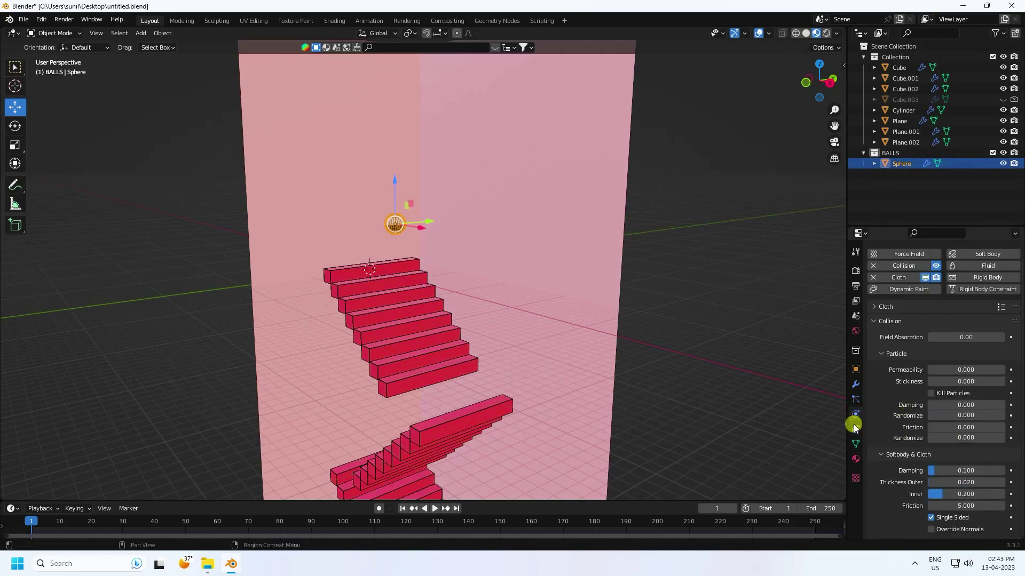
{"action": "left_click", "coordinate": [854, 425]}
{"action": "left_click", "coordinate": [856, 414]}
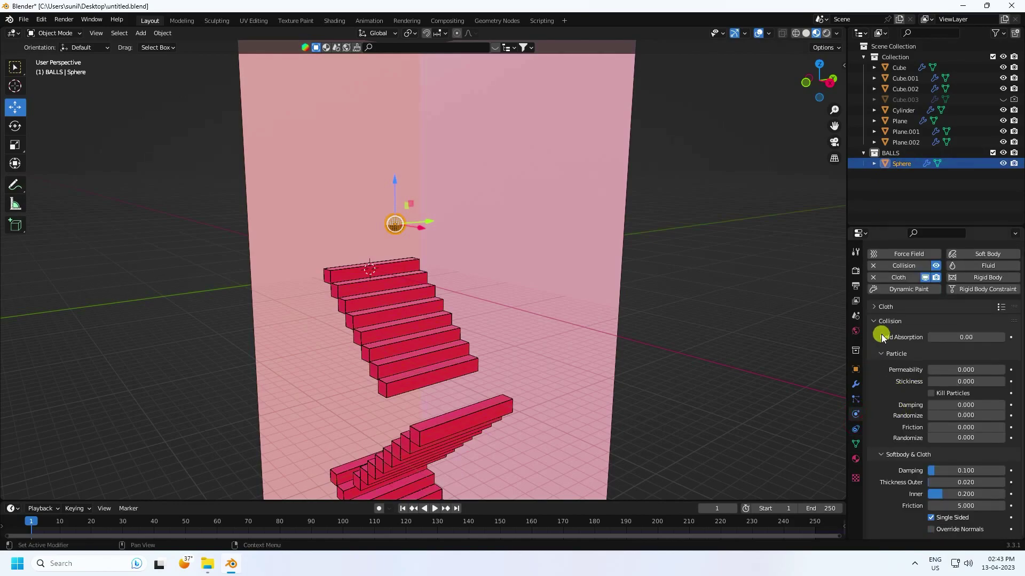
{"action": "left_click", "coordinate": [871, 320]}
{"action": "left_click", "coordinate": [875, 309]}
{"action": "scroll", "coordinate": [892, 392], "scroll_direction": "down", "scroll_amount": 5}
{"action": "scroll", "coordinate": [892, 390], "scroll_direction": "down", "scroll_amount": 8}
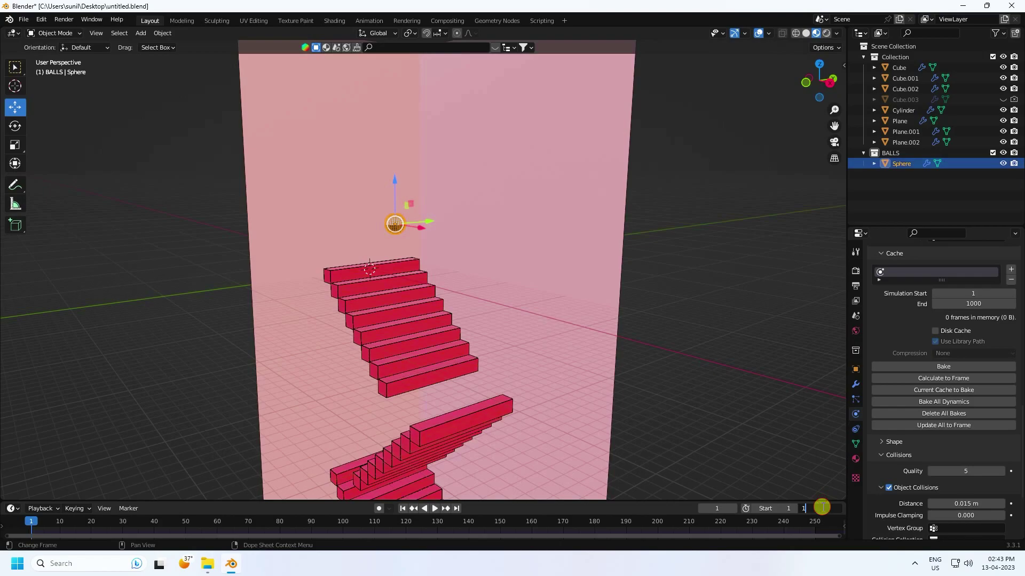
{"action": "key", "text": "Return"}
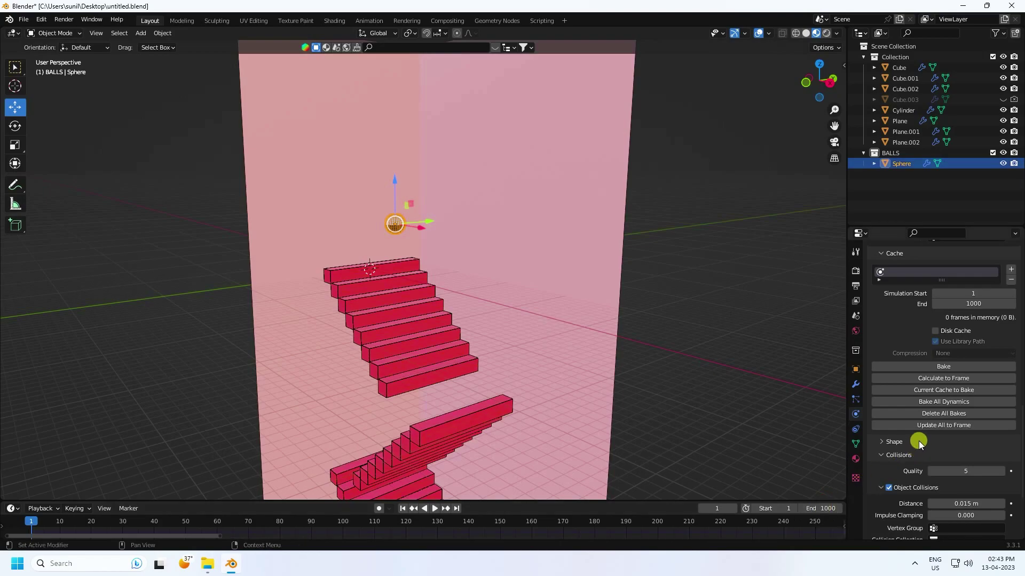
{"action": "left_click", "coordinate": [928, 404]}
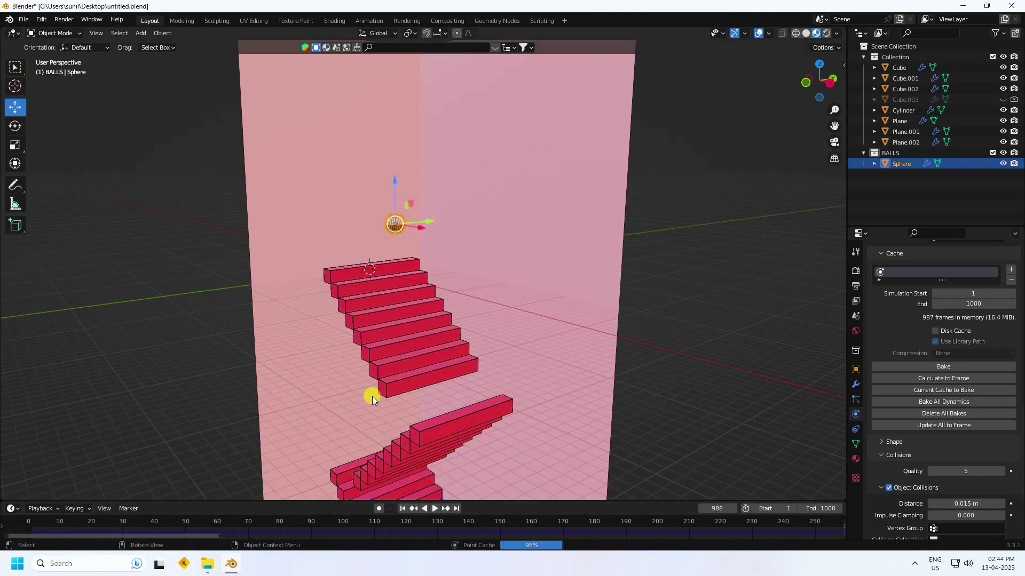
Step: Play the baked animation and follow the ball down all three stair flights to the ring on the floor
{"action": "scroll", "coordinate": [453, 342], "scroll_direction": "up", "scroll_amount": 2}
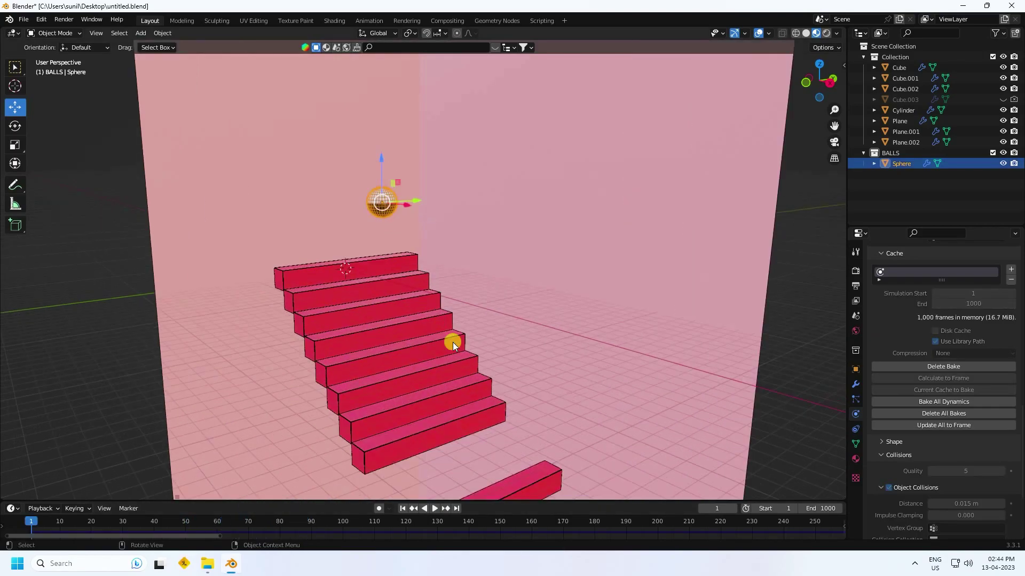
{"action": "left_click", "coordinate": [436, 504]}
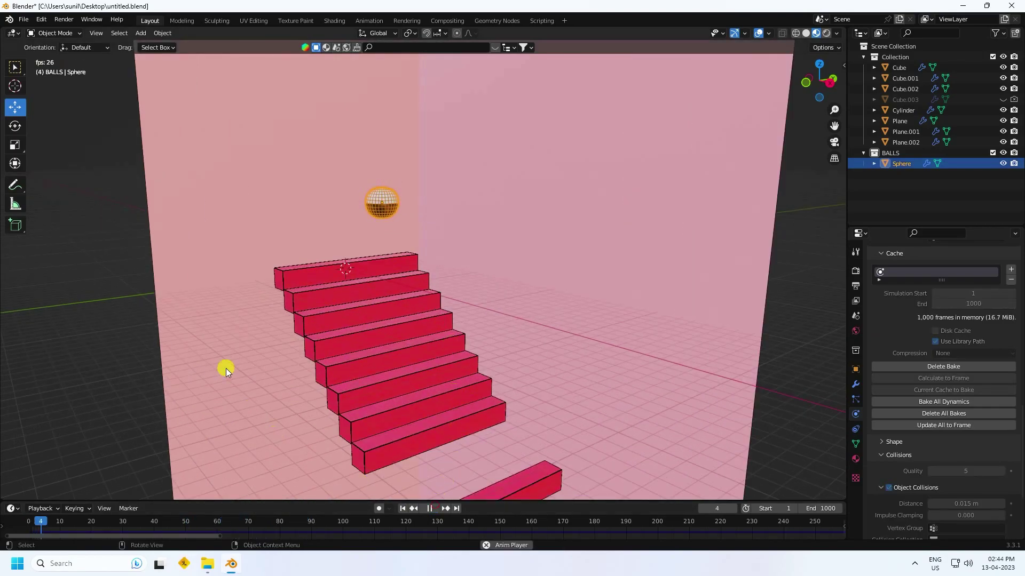
{"action": "left_click", "coordinate": [99, 239]}
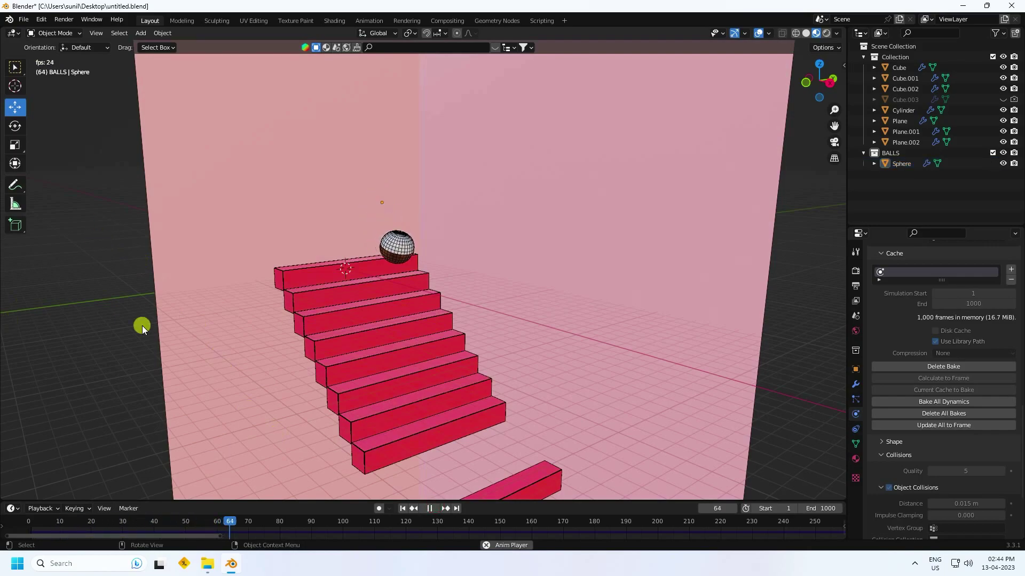
{"action": "scroll", "coordinate": [402, 348], "scroll_direction": "up", "scroll_amount": 3}
{"action": "middle_click_drag", "start_coordinate": [424, 336], "coordinate": [504, 211]}
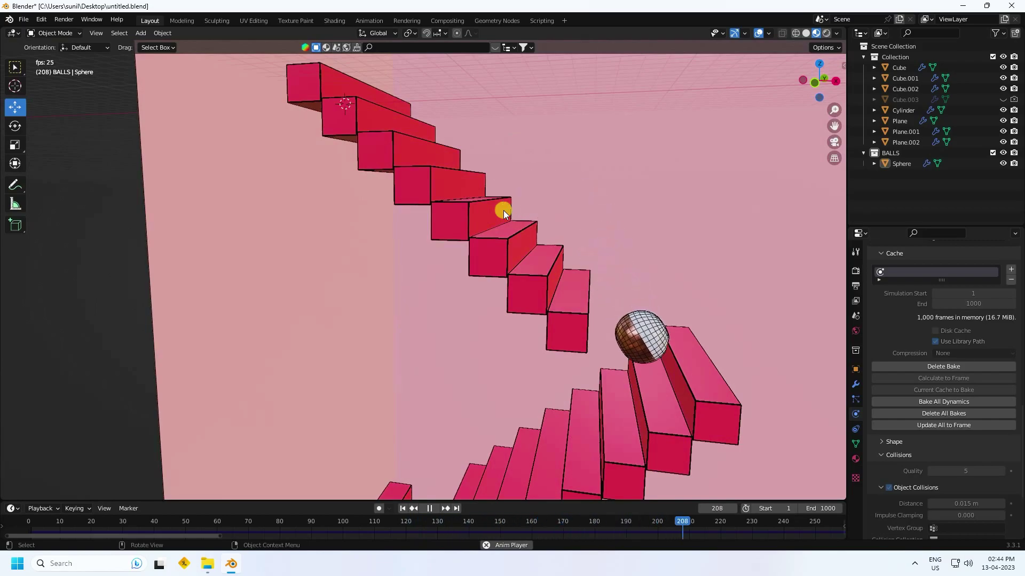
{"action": "middle_click_drag", "start_coordinate": [524, 220], "coordinate": [551, 117], "text": "shift"}
{"action": "middle_click_drag", "start_coordinate": [514, 284], "coordinate": [542, 200], "text": "shift"}
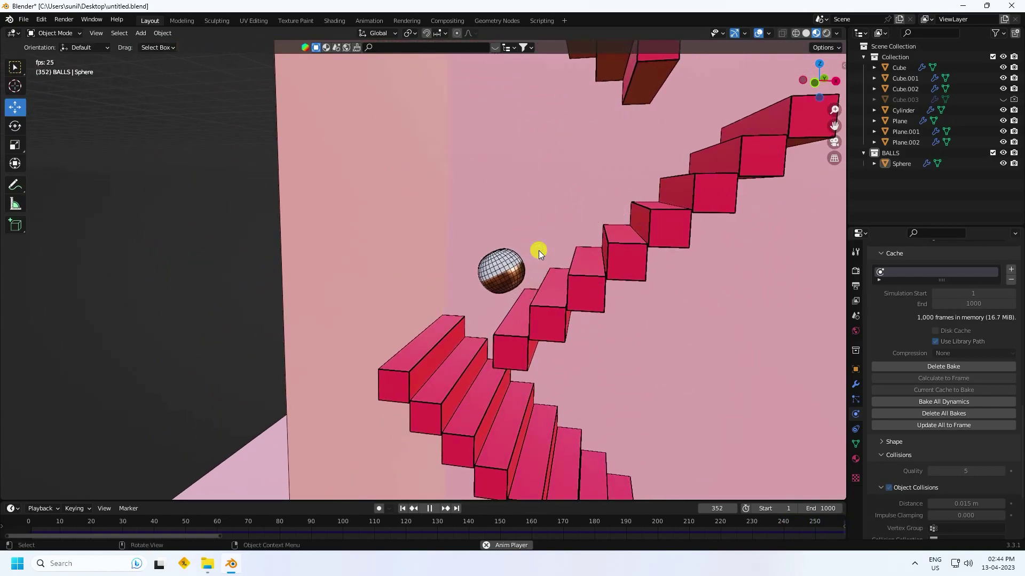
{"action": "middle_click_drag", "start_coordinate": [489, 388], "coordinate": [461, 328], "text": "shift"}
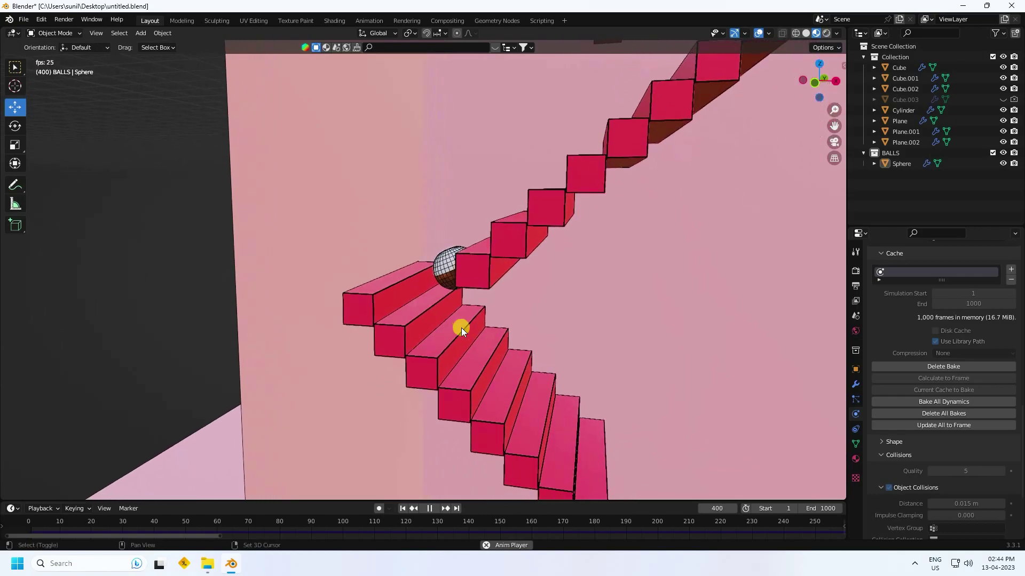
{"action": "middle_click_drag", "start_coordinate": [509, 370], "coordinate": [447, 248]}
{"action": "scroll", "coordinate": [451, 358], "scroll_direction": "down", "scroll_amount": 5}
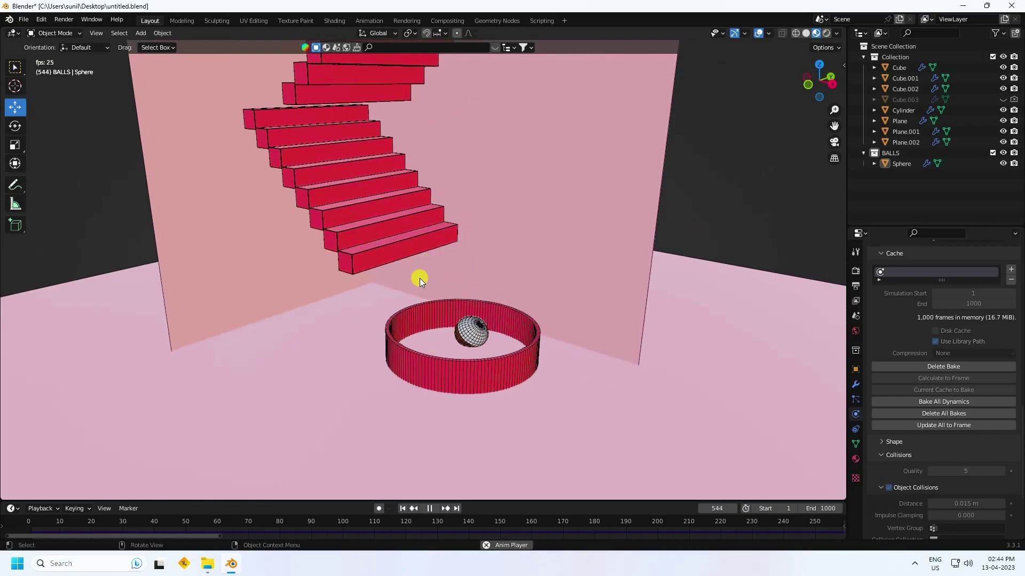
Step: Inspect the ball inside the floor ring up close while the baked animation plays
{"action": "scroll", "coordinate": [467, 328], "scroll_direction": "up", "scroll_amount": 4}
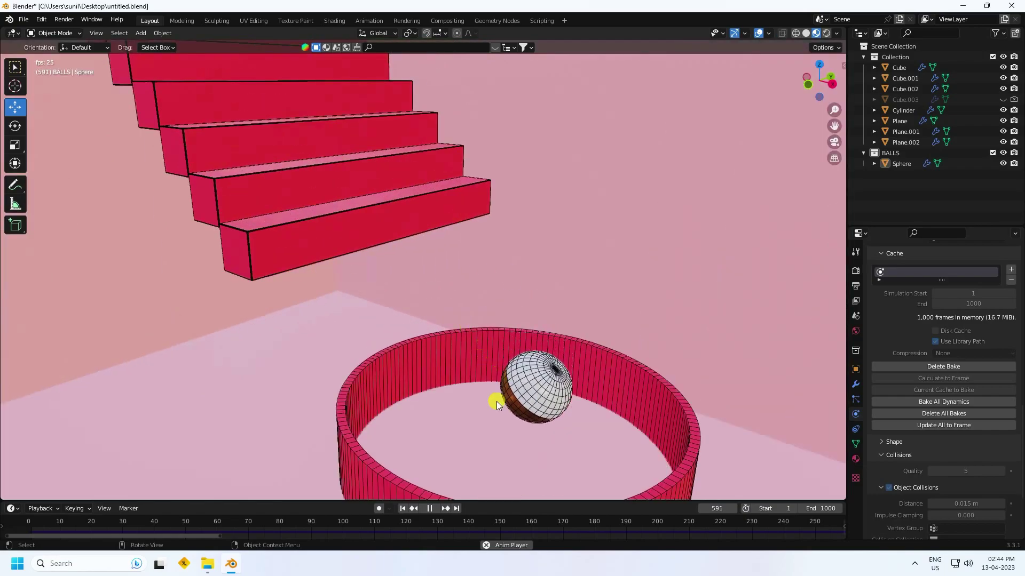
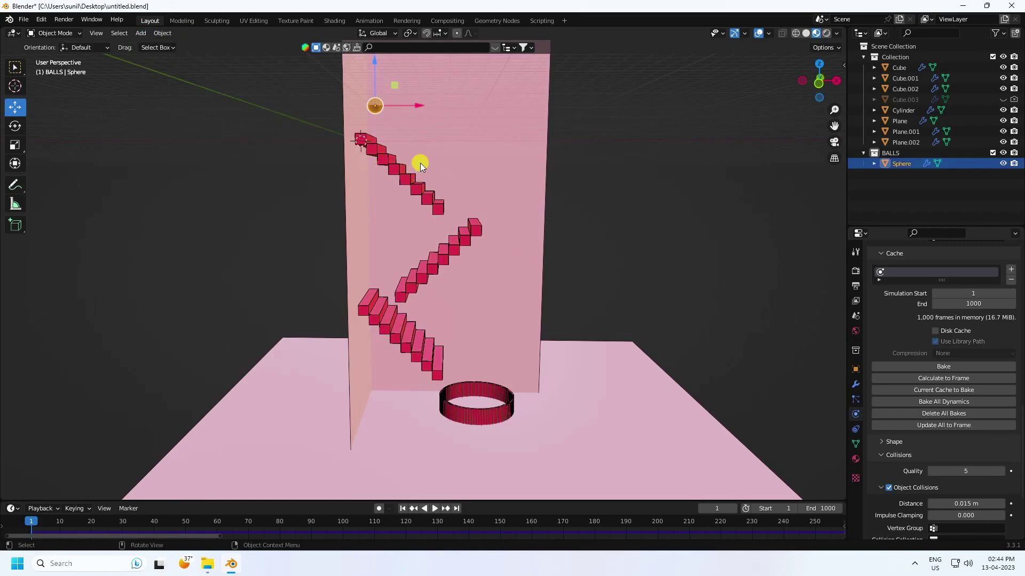
Step: Add a plane and scale it up in two passes, by about 3.7 and about 4.1
{"action": "middle_click_drag", "start_coordinate": [421, 160], "coordinate": [398, 186]}
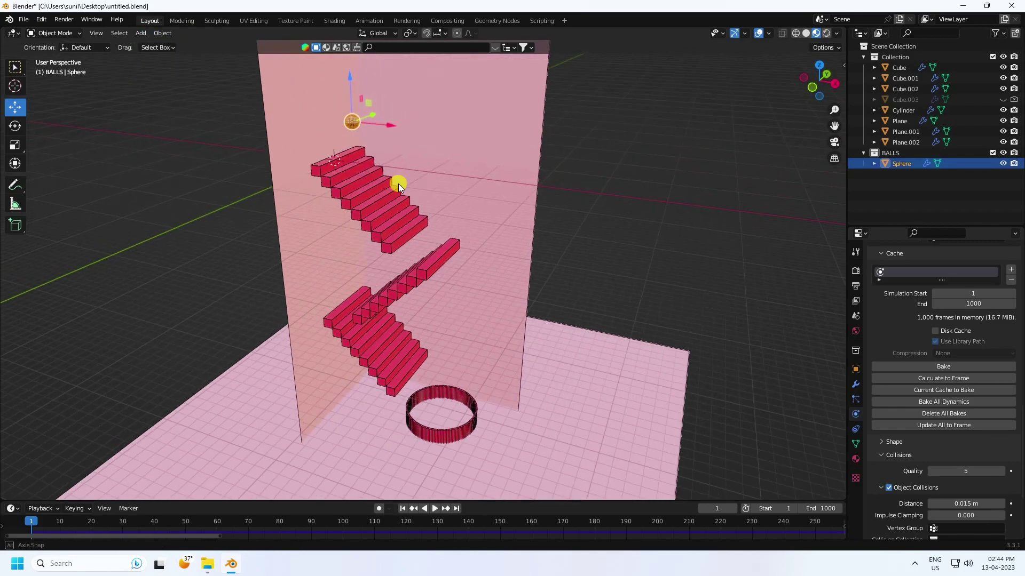
{"action": "left_click", "coordinate": [142, 37]}
{"action": "mouse_move", "coordinate": [152, 46]}
{"action": "left_click", "coordinate": [252, 46]}
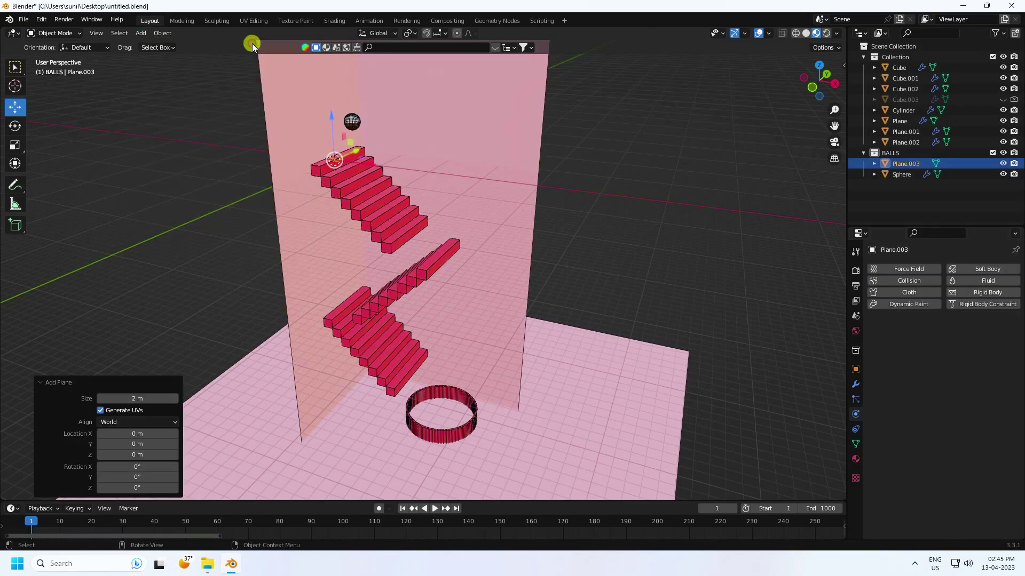
{"action": "key", "text": "s"}
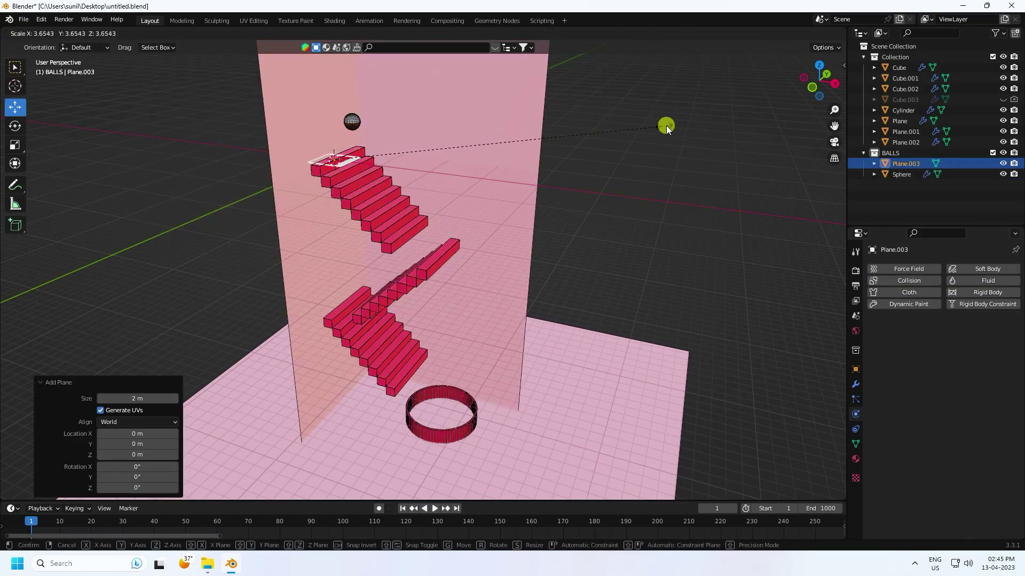
{"action": "left_click", "coordinate": [666, 126]}
{"action": "key", "text": "s"}
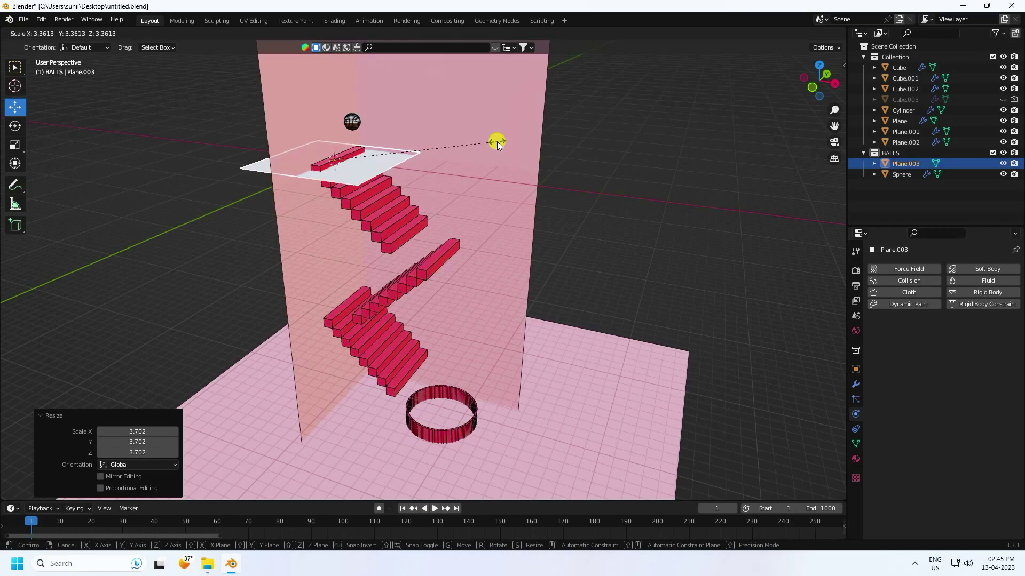
{"action": "left_click", "coordinate": [528, 137]}
Step: Rotate the new plane 90° about the Y axis so it stands upright
{"action": "left_click", "coordinate": [15, 126]}
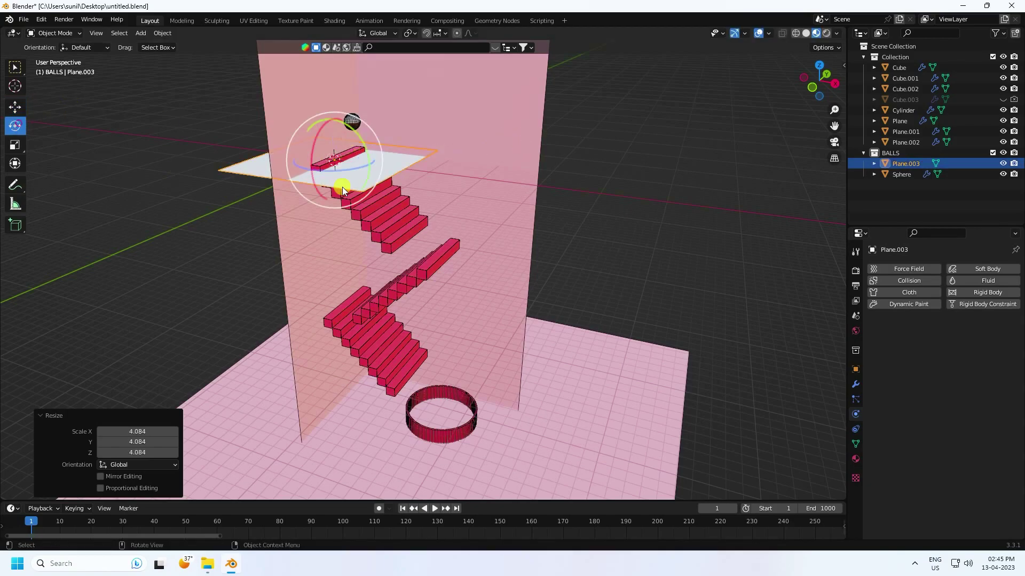
{"action": "left_click_drag", "start_coordinate": [354, 127], "coordinate": [149, 411]}
{"action": "left_click", "coordinate": [145, 439]}
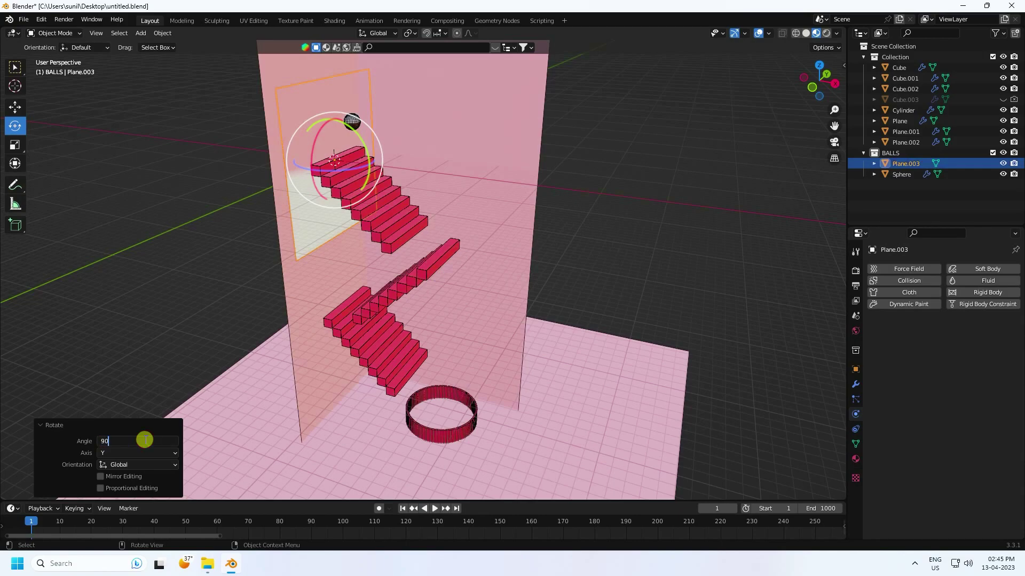
{"action": "key", "text": "Return"}
Step: Move the upright plane about 23.7 m along X, past the outer end of the stairs
{"action": "left_click", "coordinate": [11, 106]}
{"action": "middle_click_drag", "start_coordinate": [256, 224], "coordinate": [418, 165]}
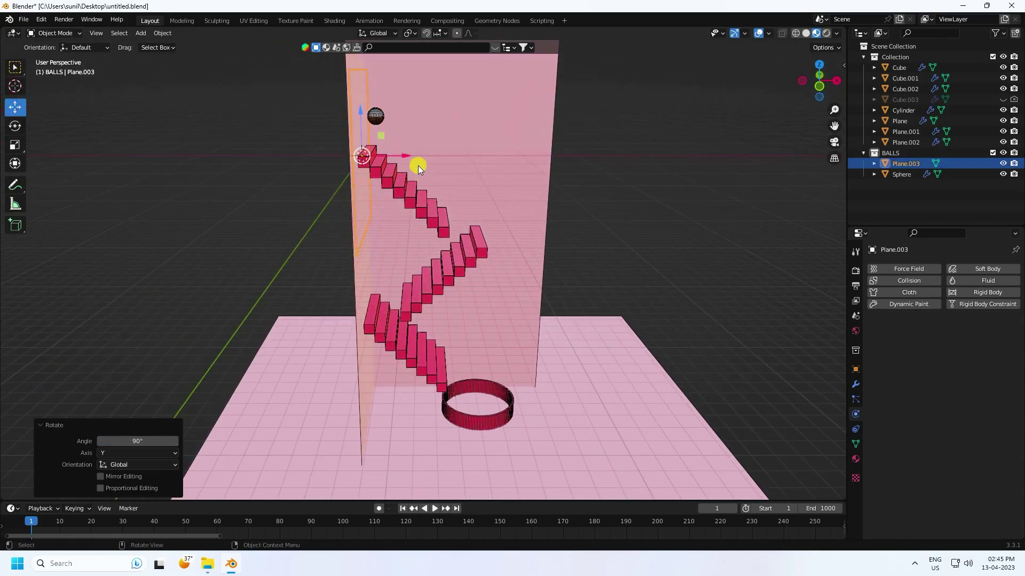
{"action": "left_click_drag", "start_coordinate": [418, 165], "coordinate": [536, 171]}
{"action": "scroll", "coordinate": [536, 171], "scroll_direction": "up", "scroll_amount": 5}
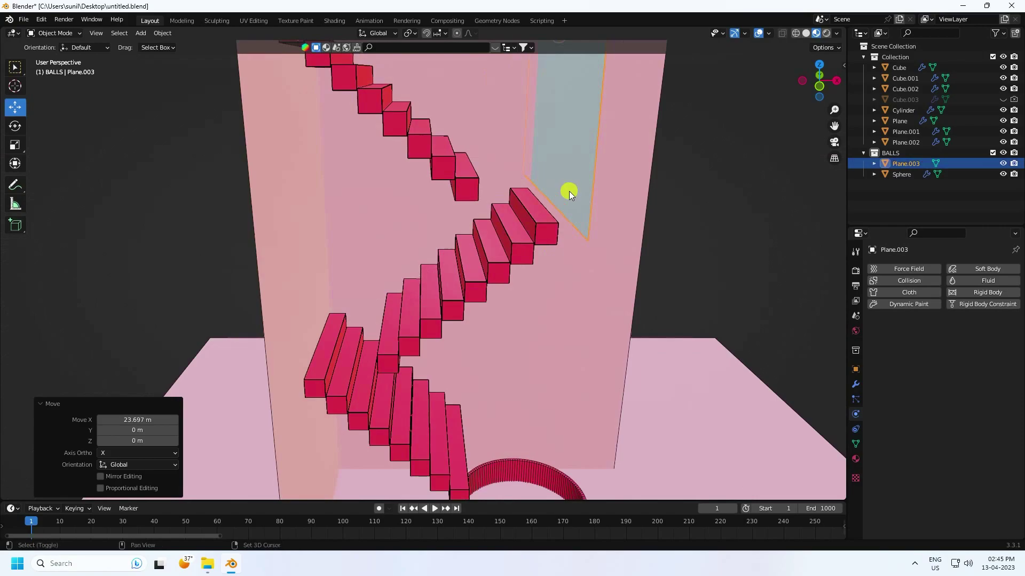
Step: Lower the upright plane to cover the turn between the top and second stair flights and fine-tune its position
{"action": "middle_click_drag", "start_coordinate": [455, 130], "coordinate": [421, 347]}
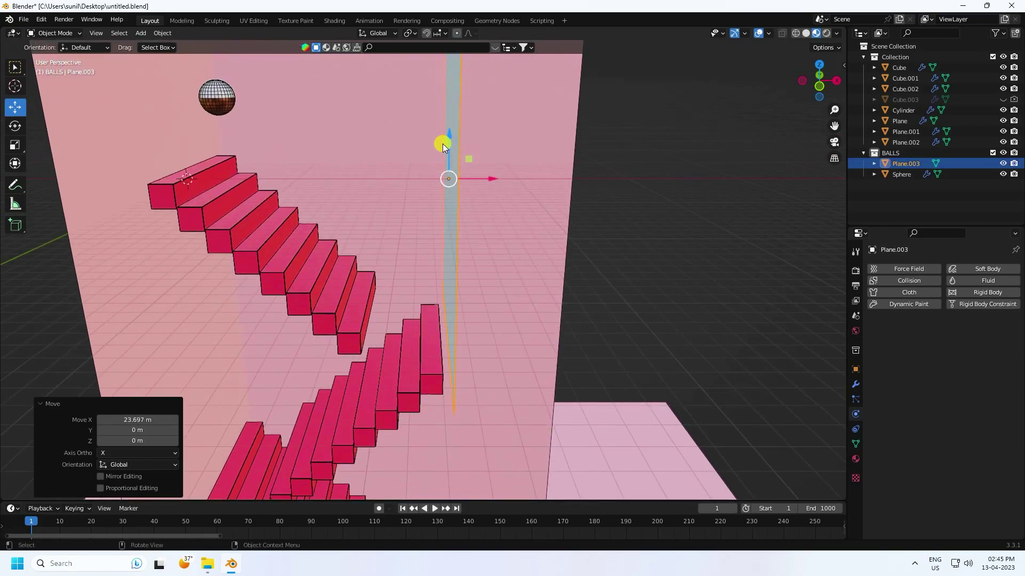
{"action": "left_click_drag", "start_coordinate": [443, 143], "coordinate": [448, 245]}
{"action": "middle_click_drag", "start_coordinate": [448, 245], "coordinate": [453, 184]}
{"action": "left_click_drag", "start_coordinate": [452, 183], "coordinate": [459, 218]}
{"action": "scroll", "coordinate": [461, 220], "scroll_direction": "up", "scroll_amount": 3}
{"action": "middle_click_drag", "start_coordinate": [528, 267], "coordinate": [484, 261]}
{"action": "left_click_drag", "start_coordinate": [488, 264], "coordinate": [493, 265]}
{"action": "middle_click_drag", "start_coordinate": [535, 301], "coordinate": [313, 153]}
Step: Move the upright plane from BALLS into the main Collection and enable Collision physics on it
{"action": "left_click_drag", "start_coordinate": [882, 159], "coordinate": [898, 147]}
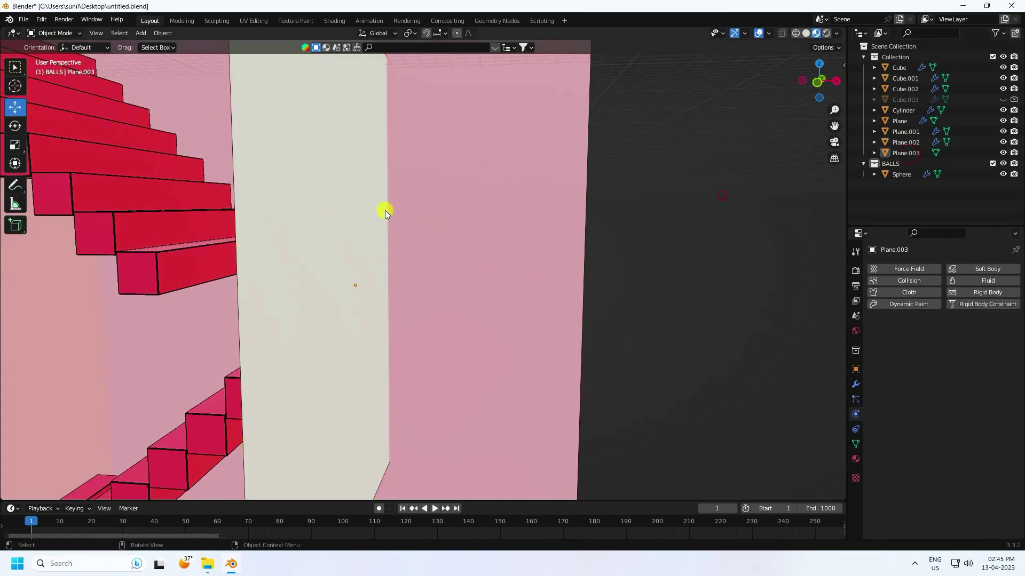
{"action": "left_click", "coordinate": [332, 196]}
{"action": "left_click", "coordinate": [908, 281]}
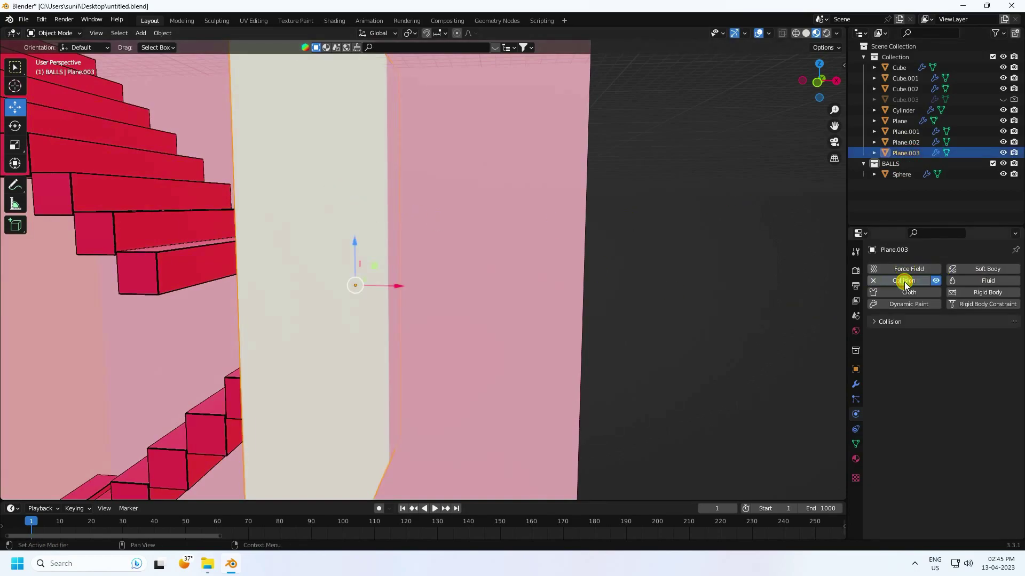
Step: Hide the new collision plane beside the stairs
{"action": "scroll", "coordinate": [678, 232], "scroll_direction": "down", "scroll_amount": 5}
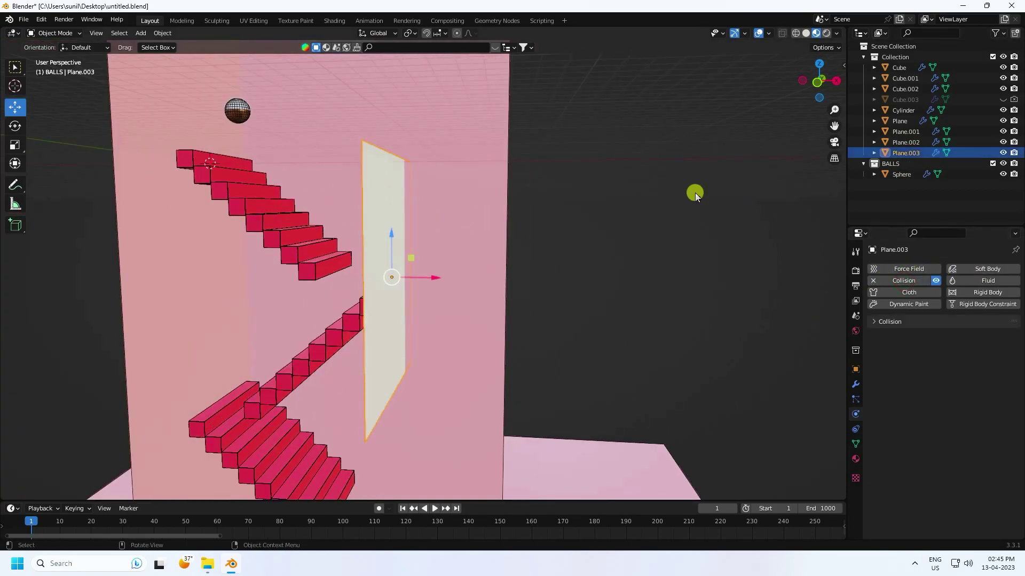
{"action": "left_click", "coordinate": [1002, 152]}
{"action": "middle_click_drag", "start_coordinate": [675, 222], "coordinate": [651, 293]}
{"action": "scroll", "coordinate": [540, 284], "scroll_direction": "up", "scroll_amount": 6}
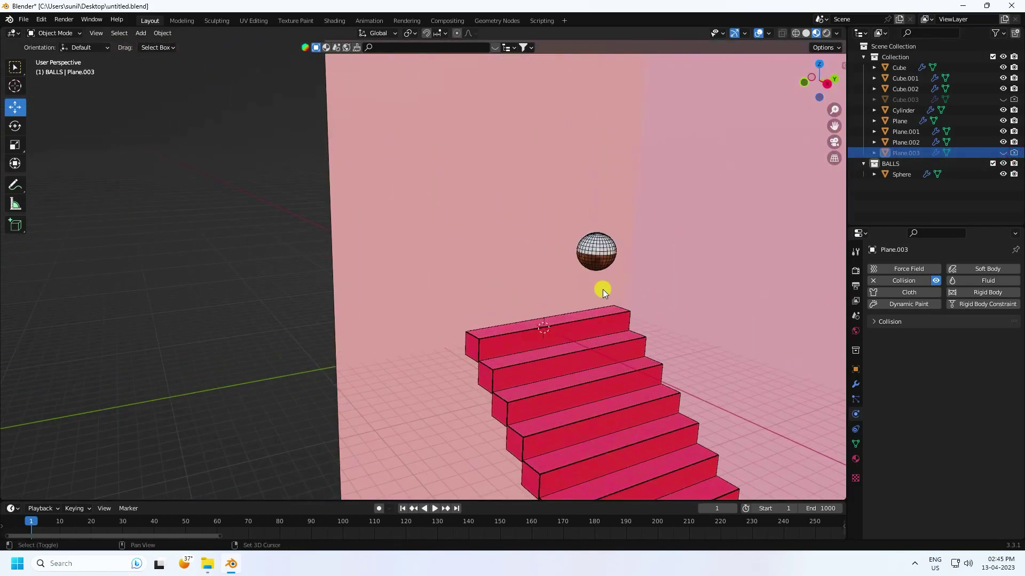
Step: Duplicate the ball and move the copy about 5.2 m along negative Y, next to the original
{"action": "left_click", "coordinate": [525, 269]}
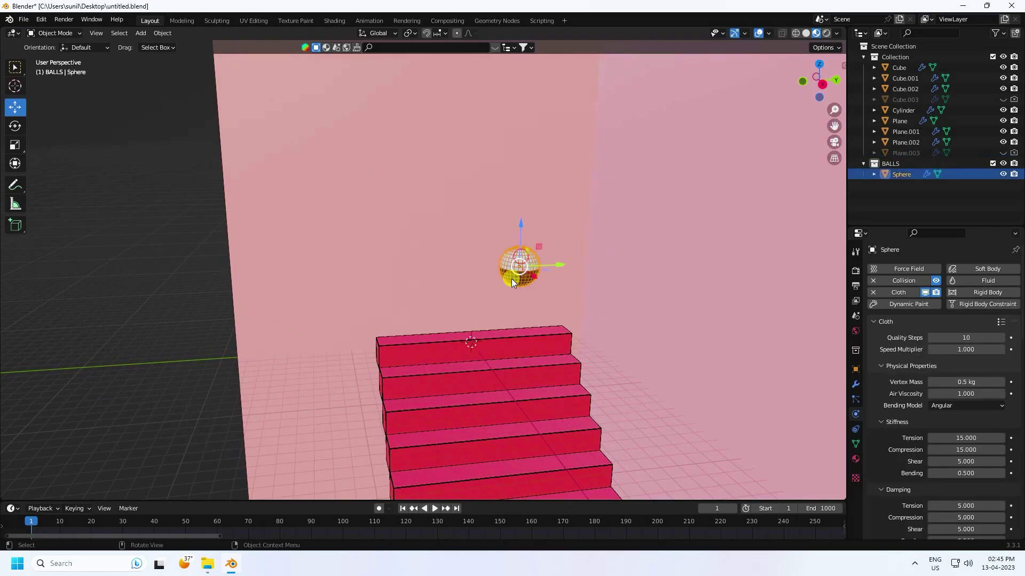
{"action": "key", "text": "ctrl+c"}
{"action": "key", "text": "ctrl+v"}
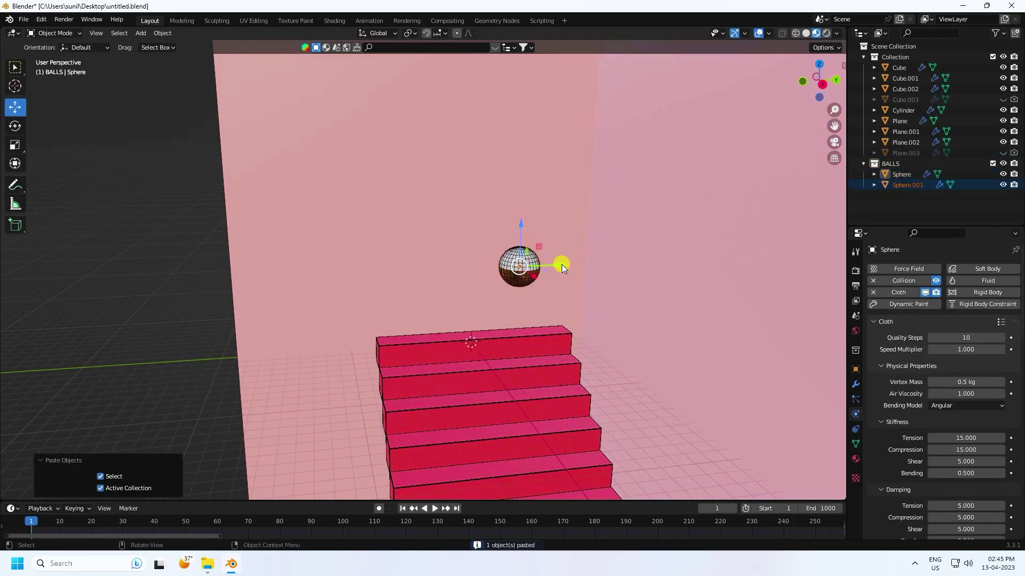
{"action": "left_click_drag", "start_coordinate": [561, 264], "coordinate": [496, 279]}
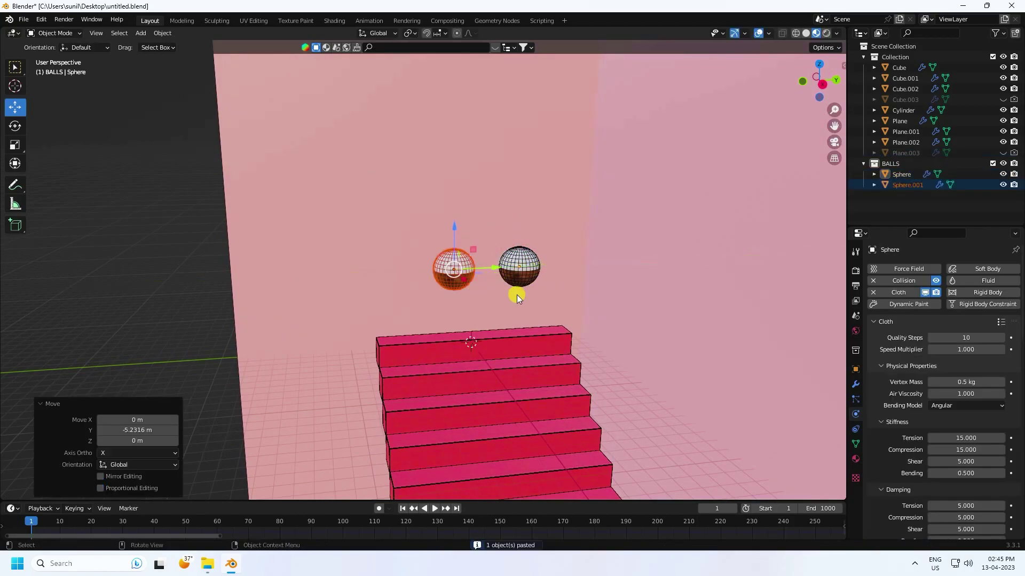
Step: Duplicate both balls together and raise the copied pair along Z to form a second row above them
{"action": "middle_click_drag", "start_coordinate": [517, 294], "coordinate": [506, 274]}
{"action": "left_click", "coordinate": [507, 248], "text": "shift"}
{"action": "scroll", "coordinate": [507, 280], "scroll_direction": "down", "scroll_amount": 3}
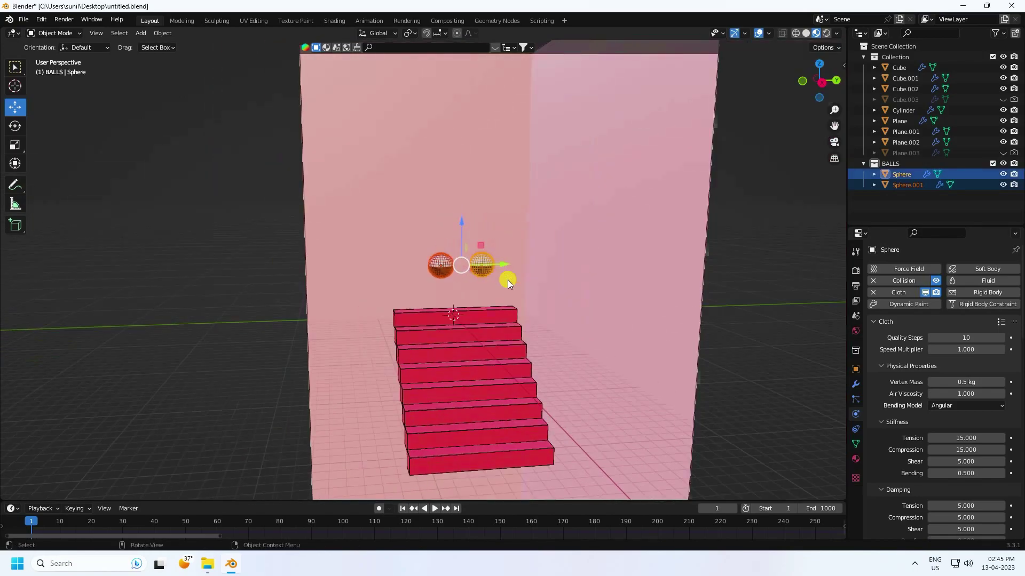
{"action": "key", "text": "ctrl+v"}
{"action": "left_click_drag", "start_coordinate": [463, 223], "coordinate": [463, 174]}
Step: Duplicate all four balls and raise the copies about 10.5 m along Z above the existing rows
{"action": "left_click", "coordinate": [444, 271], "text": "shift"}
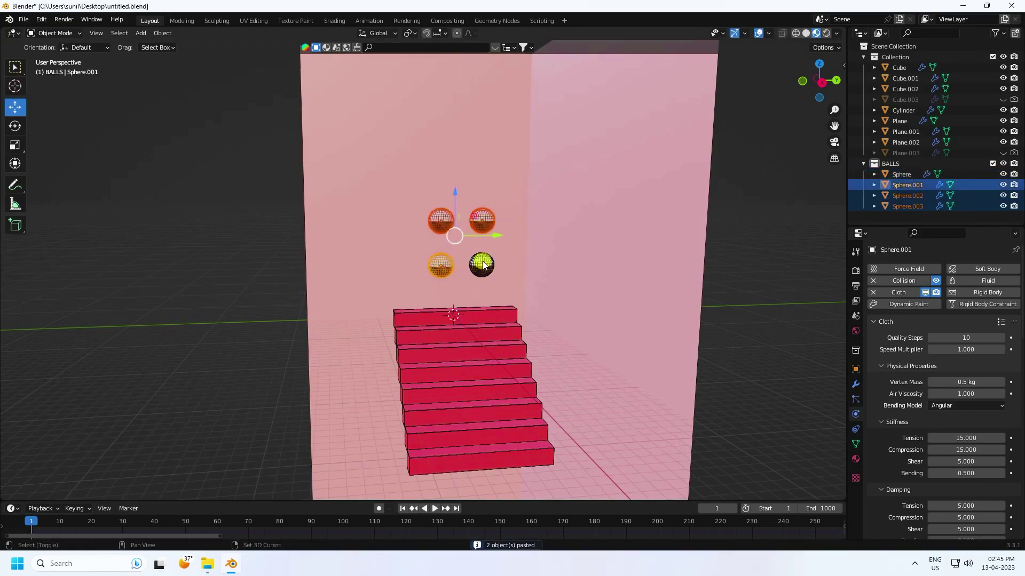
{"action": "left_click", "coordinate": [482, 261], "text": "shift"}
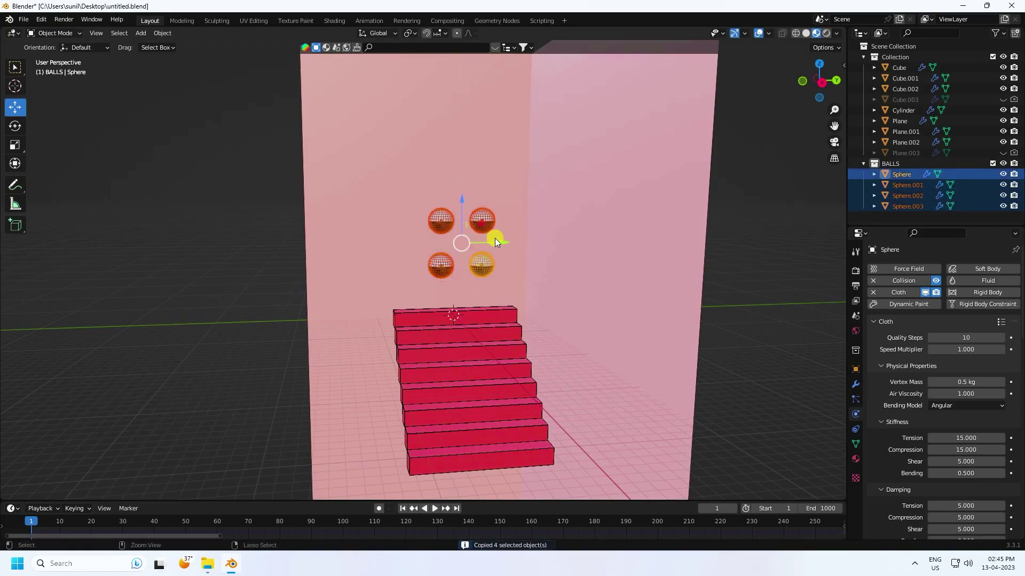
{"action": "key", "text": "ctrl+v"}
{"action": "scroll", "coordinate": [507, 197], "scroll_direction": "down", "scroll_amount": 3}
{"action": "left_click_drag", "start_coordinate": [452, 254], "coordinate": [463, 196]}
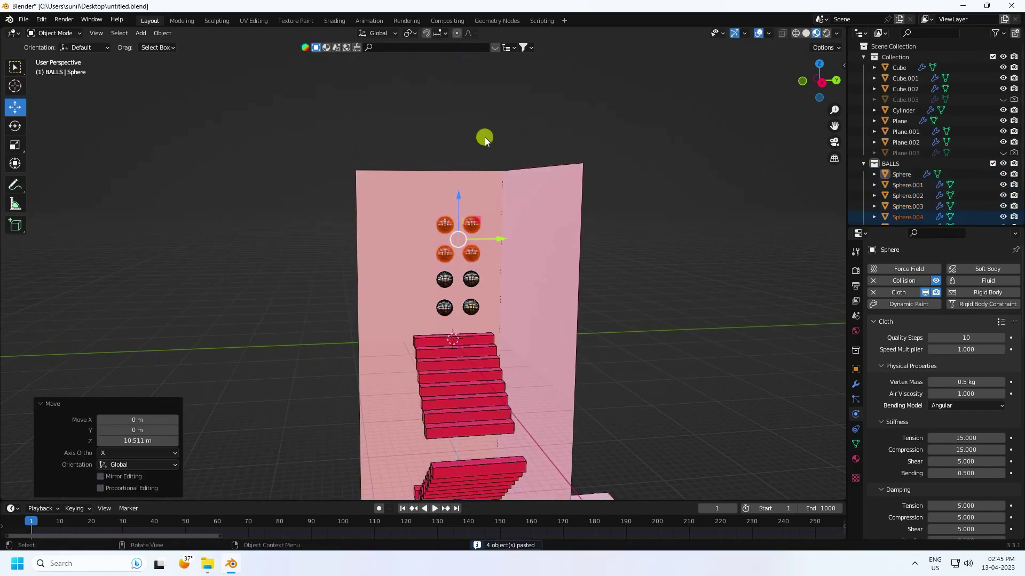
{"action": "scroll", "coordinate": [467, 208], "scroll_direction": "up", "scroll_amount": 2}
Step: Duplicate the topmost pair of balls and raise the copies along Z to form a fifth row
{"action": "left_click", "coordinate": [475, 130]}
{"action": "scroll", "coordinate": [475, 204], "scroll_direction": "up", "scroll_amount": 1}
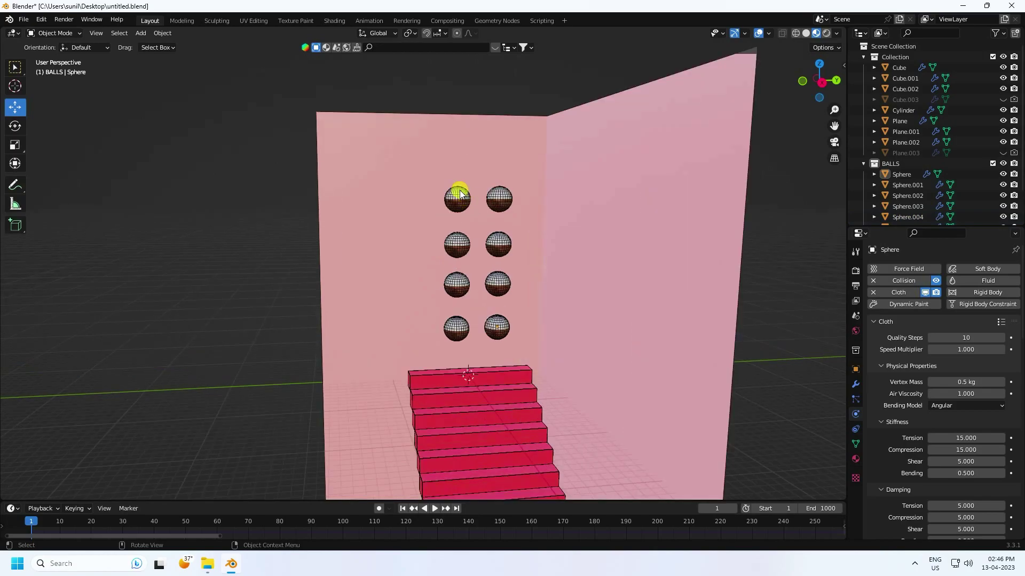
{"action": "left_click", "coordinate": [457, 198]}
{"action": "left_click", "coordinate": [504, 197], "text": "shift"}
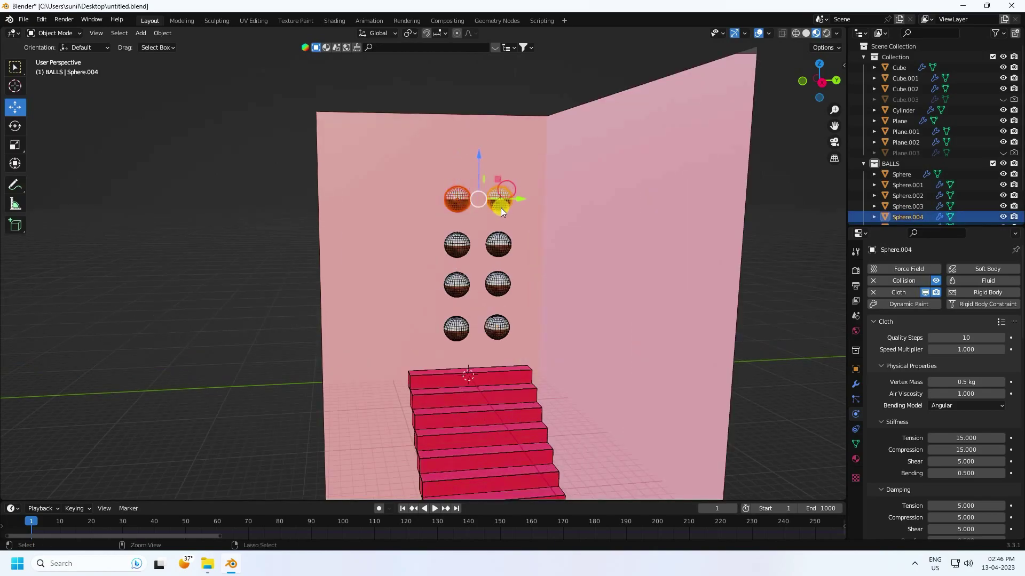
{"action": "key", "text": "ctrl+v"}
{"action": "left_click_drag", "start_coordinate": [480, 151], "coordinate": [438, 85]}
Step: Select the original sphere in the BALLS collection and bring up its cloth cache settings
{"action": "scroll", "coordinate": [448, 201], "scroll_direction": "down", "scroll_amount": 5}
{"action": "middle_click_drag", "start_coordinate": [448, 201], "coordinate": [556, 386]}
{"action": "scroll", "coordinate": [510, 333], "scroll_direction": "up", "scroll_amount": 2}
{"action": "left_click", "coordinate": [909, 174]}
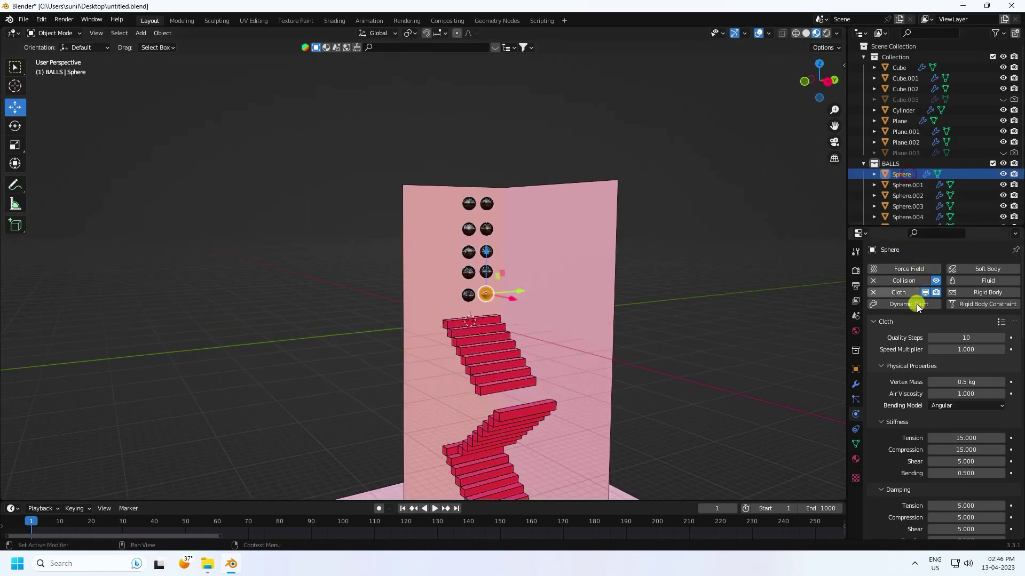
{"action": "scroll", "coordinate": [891, 397], "scroll_direction": "down", "scroll_amount": 15}
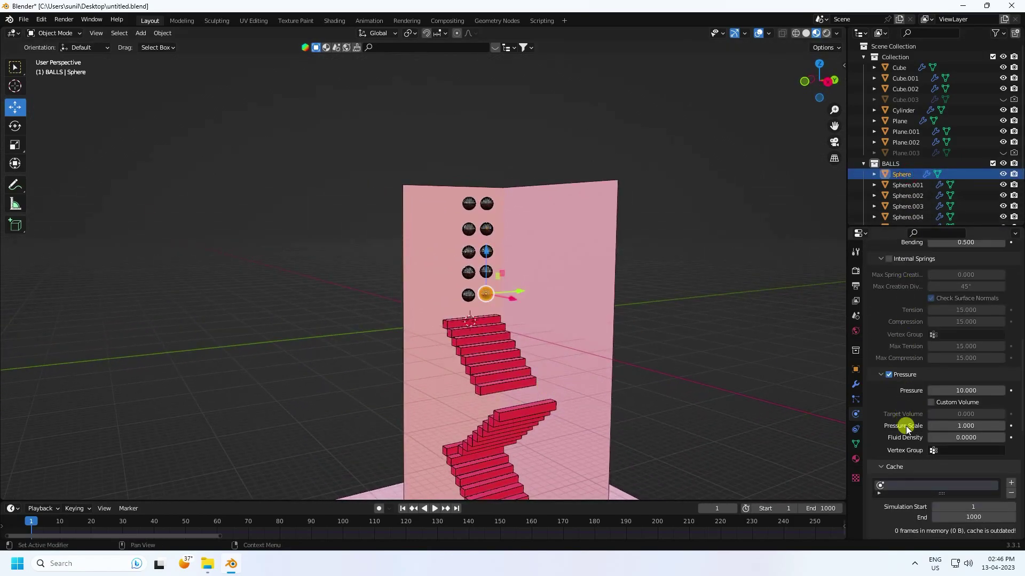
{"action": "scroll", "coordinate": [905, 465], "scroll_direction": "down", "scroll_amount": 4}
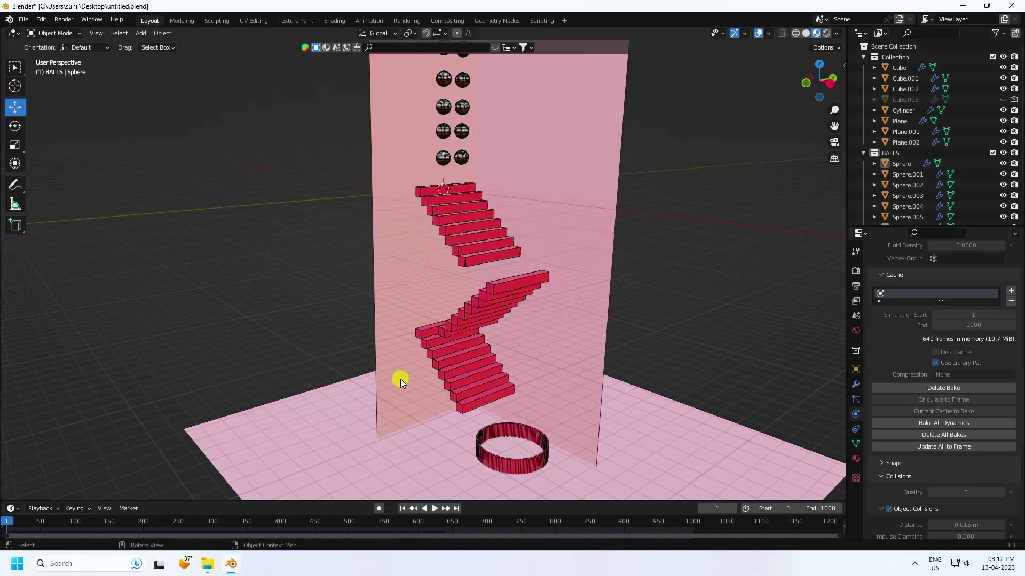
Step: Play the baked animation and follow the group of balls down the three stair flights into the floor ring
{"action": "scroll", "coordinate": [424, 354], "scroll_direction": "down", "scroll_amount": 2}
{"action": "scroll", "coordinate": [483, 287], "scroll_direction": "up", "scroll_amount": 2}
{"action": "scroll", "coordinate": [446, 248], "scroll_direction": "up", "scroll_amount": 2}
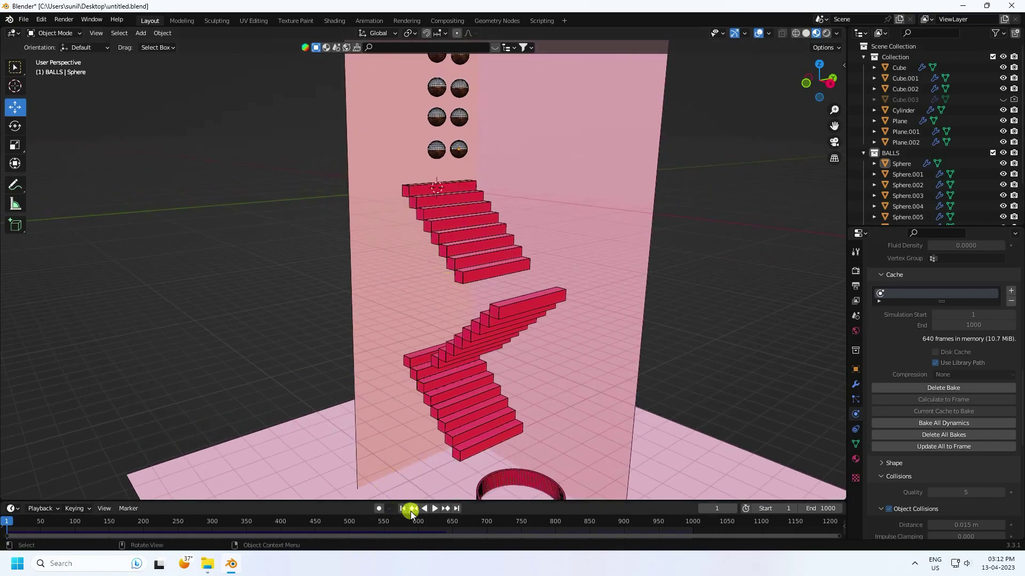
{"action": "left_click", "coordinate": [435, 508]}
{"action": "scroll", "coordinate": [468, 133], "scroll_direction": "up", "scroll_amount": 2}
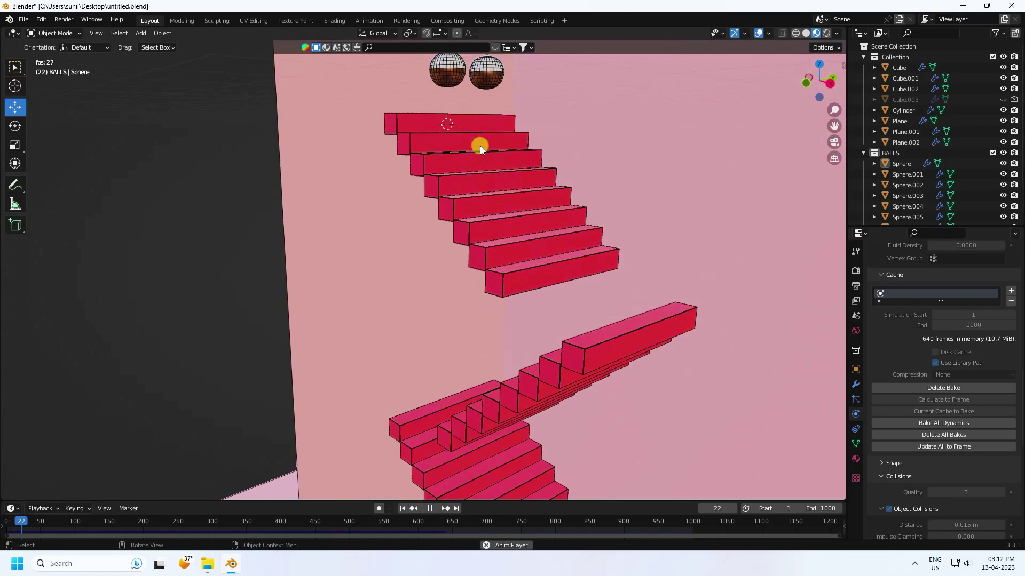
{"action": "scroll", "coordinate": [471, 245], "scroll_direction": "up", "scroll_amount": 3}
{"action": "scroll", "coordinate": [460, 270], "scroll_direction": "up", "scroll_amount": 1}
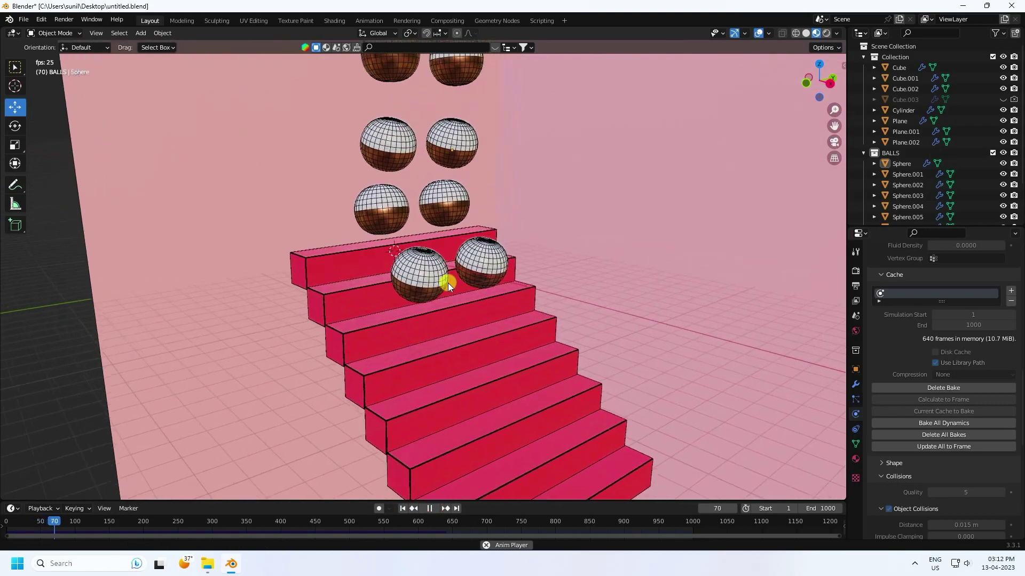
{"action": "scroll", "coordinate": [448, 283], "scroll_direction": "up", "scroll_amount": 2}
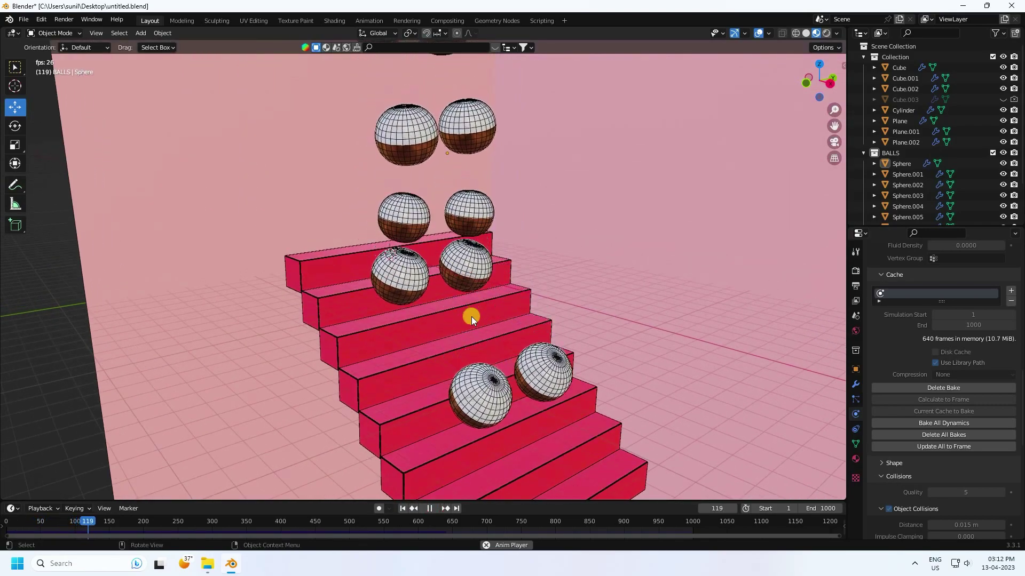
{"action": "middle_click_drag", "start_coordinate": [498, 351], "coordinate": [411, 217]}
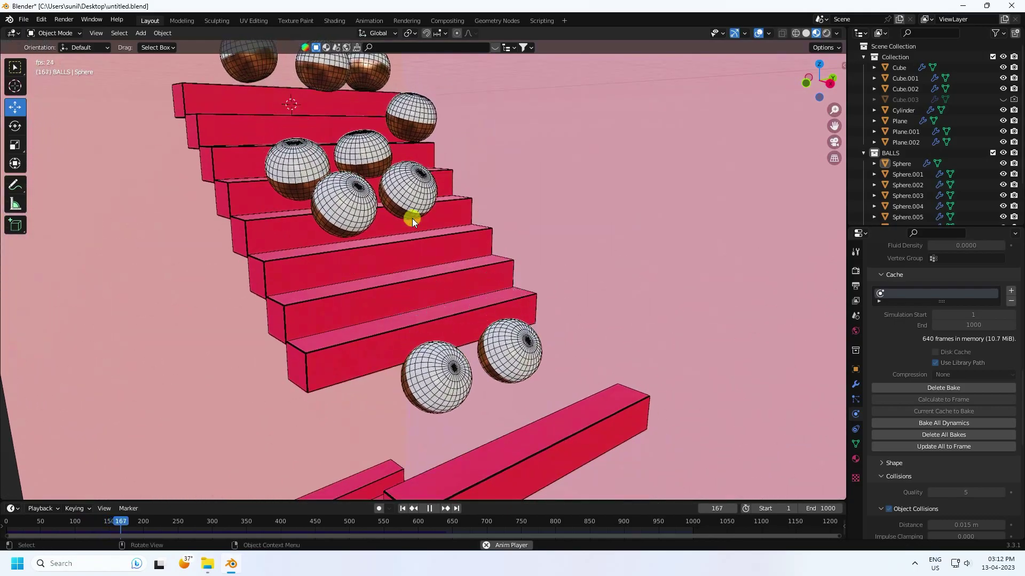
{"action": "middle_click_drag", "start_coordinate": [462, 302], "coordinate": [511, 294]}
{"action": "middle_click_drag", "start_coordinate": [658, 333], "coordinate": [575, 255]}
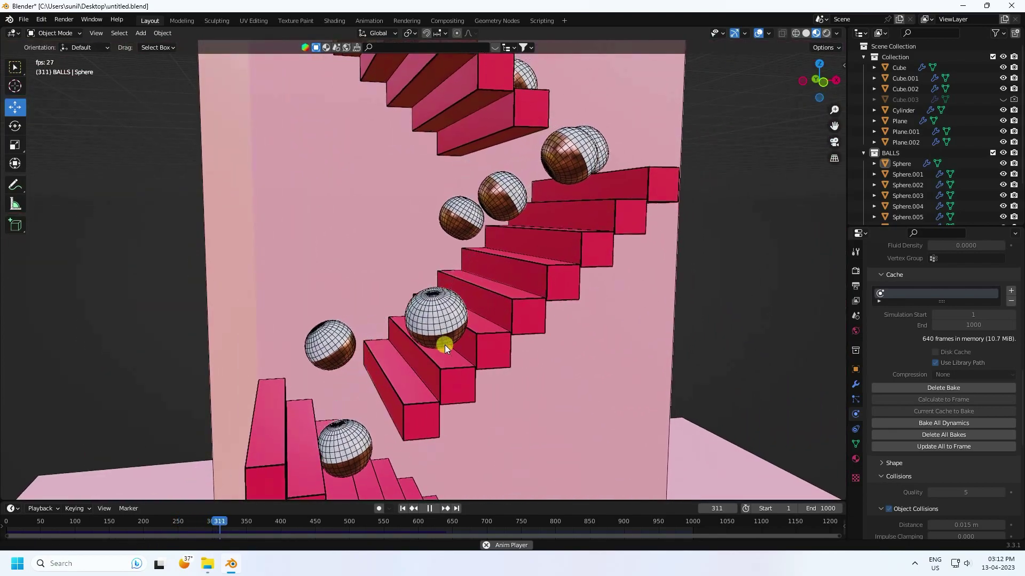
{"action": "middle_click_drag", "start_coordinate": [444, 345], "coordinate": [357, 285]}
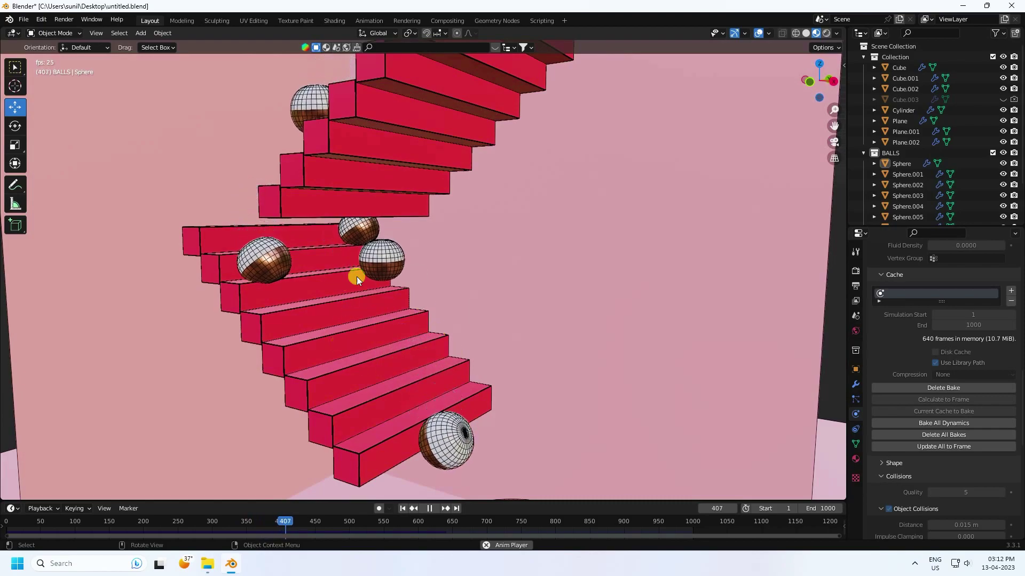
{"action": "middle_click_drag", "start_coordinate": [450, 419], "coordinate": [426, 323], "text": "shift"}
{"action": "middle_click_drag", "start_coordinate": [470, 388], "coordinate": [440, 324]}
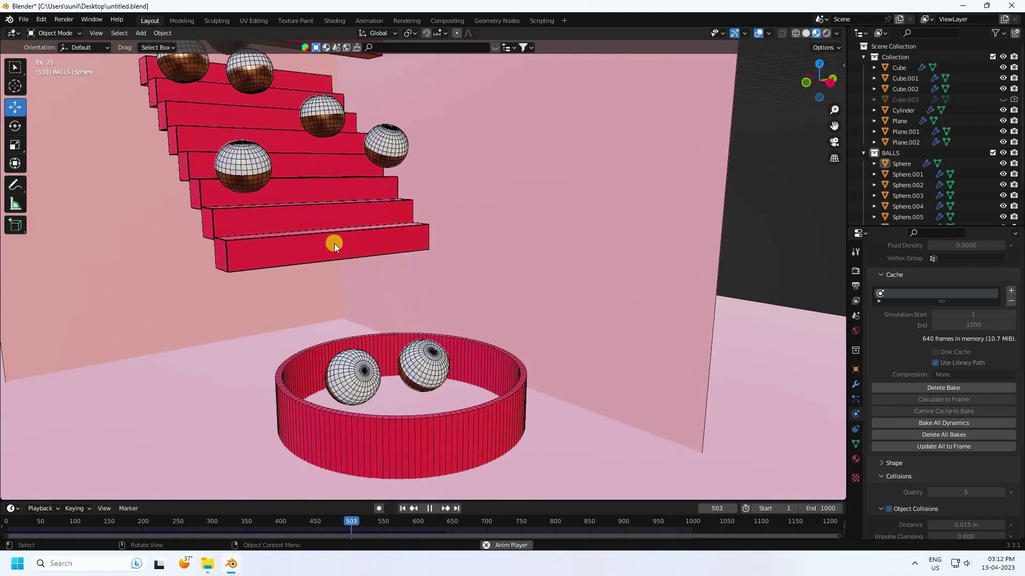
Step: Watch the remaining balls drop off the lowest flight into the floor ring and stop playback at frame 664
{"action": "scroll", "coordinate": [333, 245], "scroll_direction": "up", "scroll_amount": 2}
{"action": "middle_click_drag", "start_coordinate": [332, 252], "coordinate": [411, 335]}
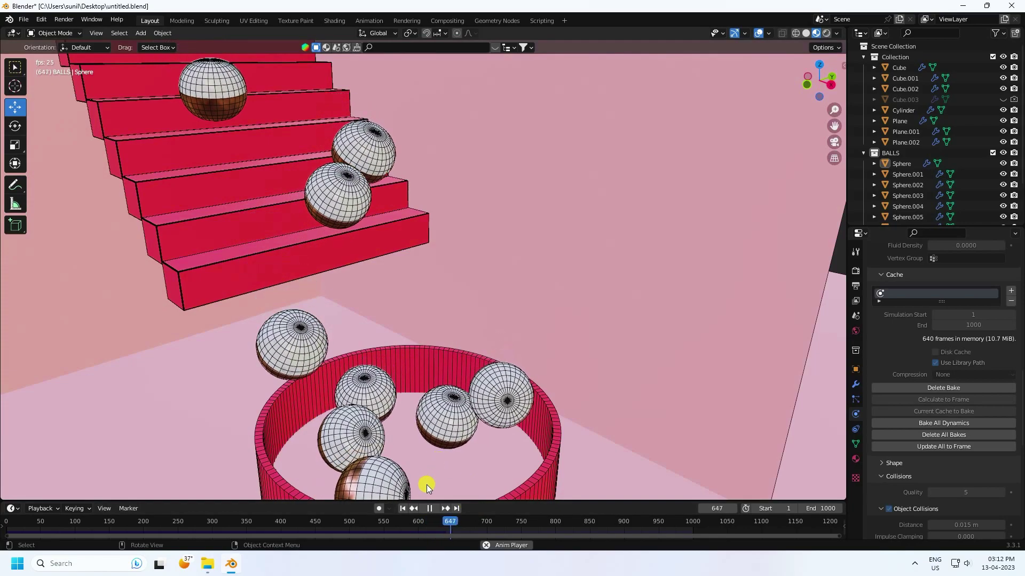
{"action": "left_click", "coordinate": [427, 507]}
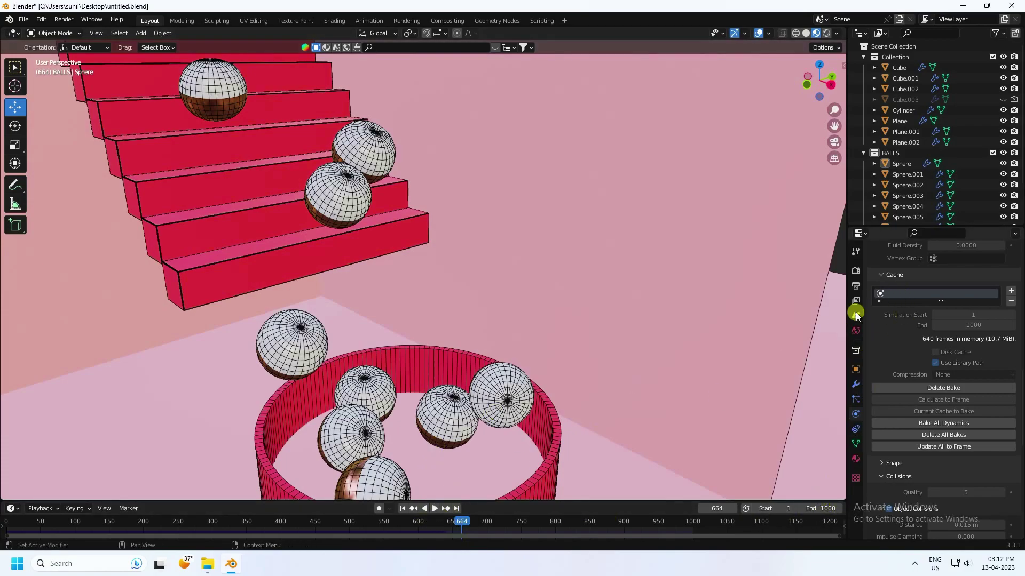
Step: Give the world background colour an Environment Texture using artist_workshop_4k.exr from the HDRi folder
{"action": "left_click", "coordinate": [854, 331]}
{"action": "left_click", "coordinate": [933, 341]}
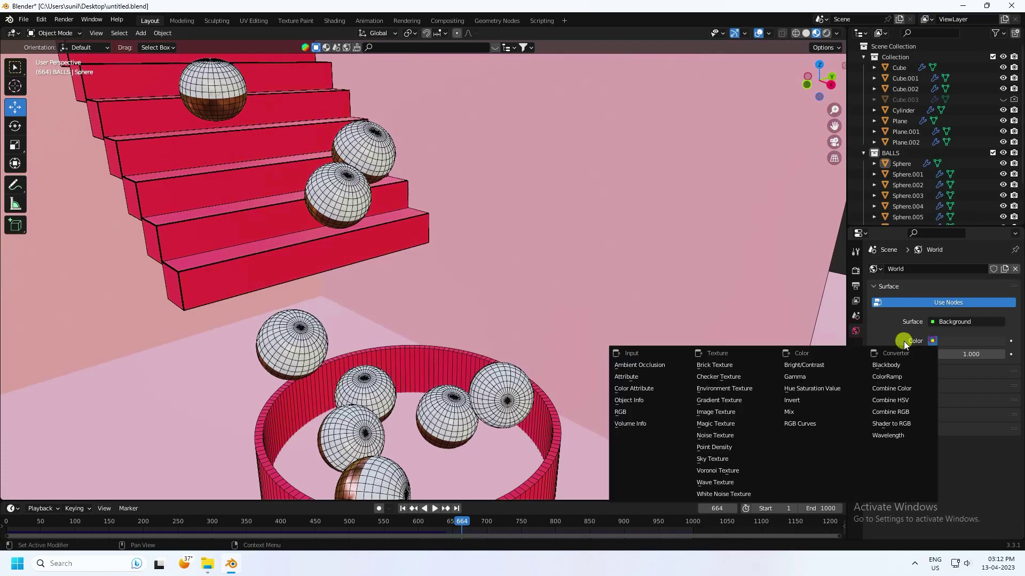
{"action": "left_click", "coordinate": [705, 385]}
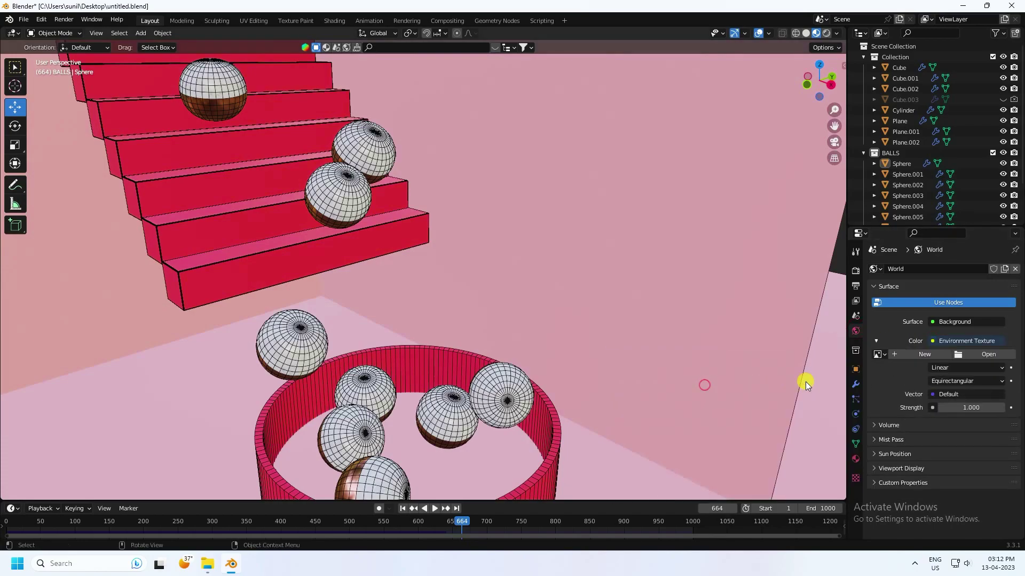
{"action": "left_click", "coordinate": [985, 355]}
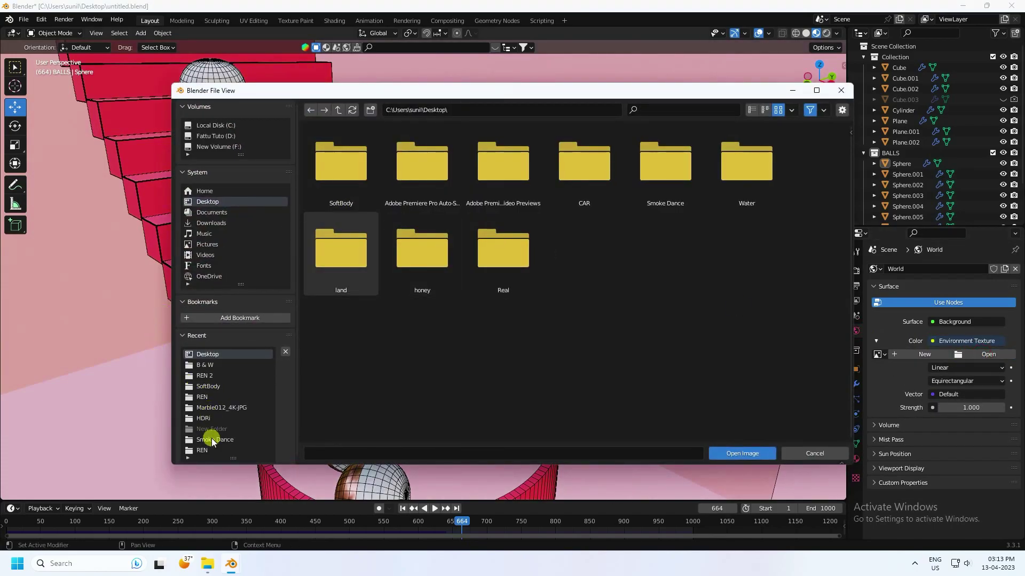
{"action": "left_click", "coordinate": [205, 419]}
{"action": "double_click", "coordinate": [484, 167]}
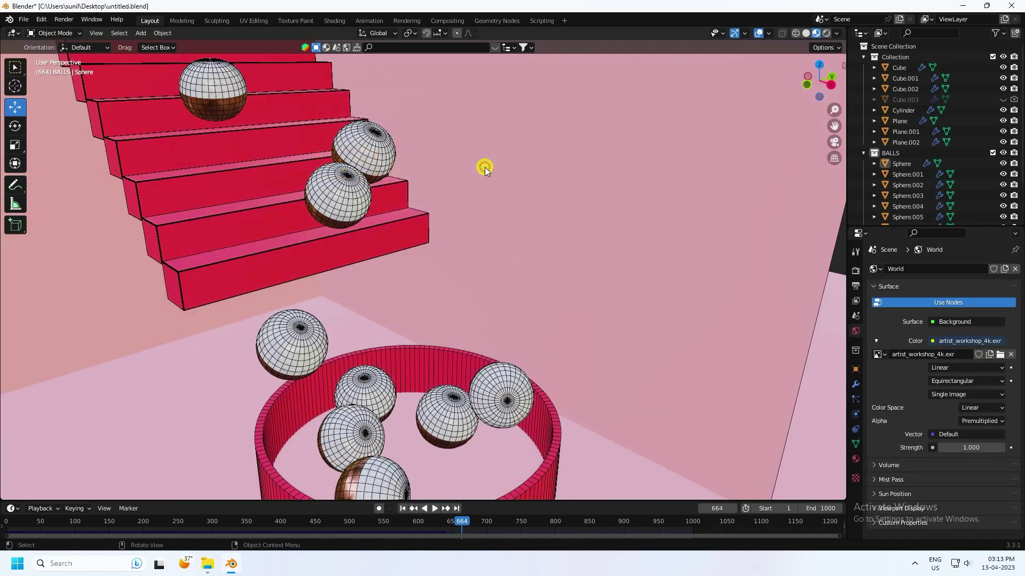
Step: Switch the render engine to Cycles with GPU Compute as the device
{"action": "left_click", "coordinate": [855, 270]}
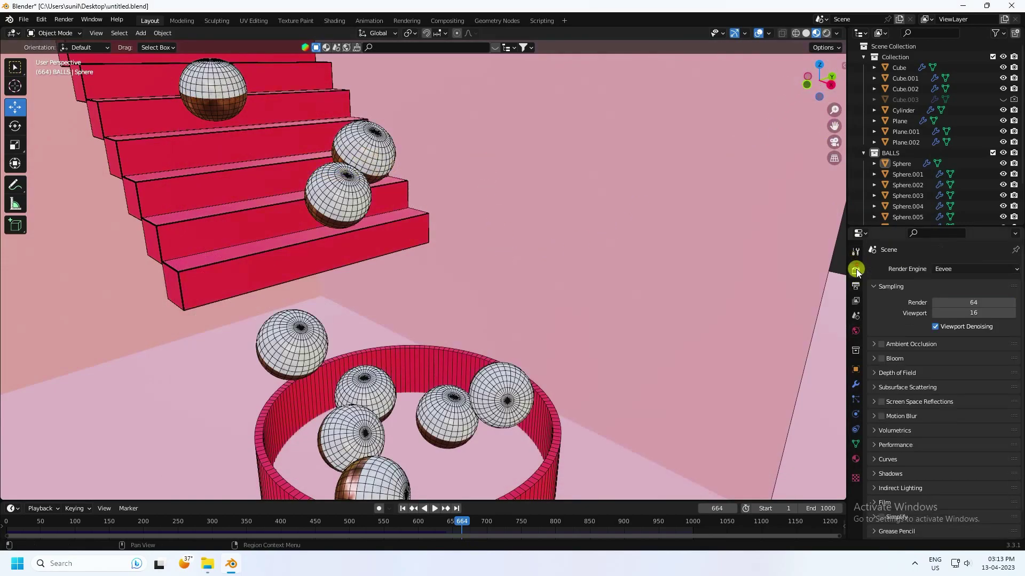
{"action": "left_click", "coordinate": [943, 270]}
{"action": "left_click", "coordinate": [942, 302]}
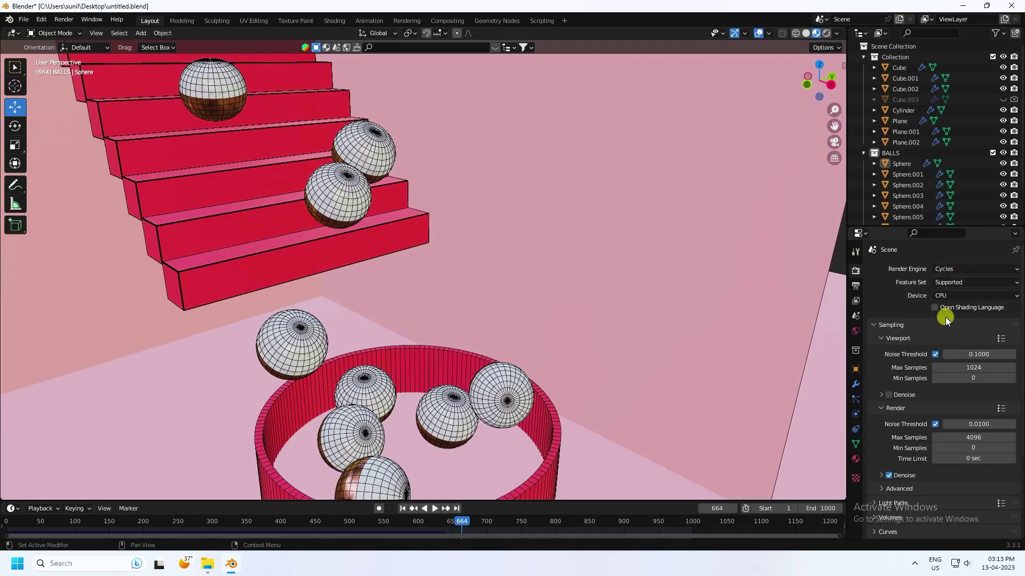
{"action": "left_click", "coordinate": [945, 296]}
{"action": "left_click", "coordinate": [946, 315]}
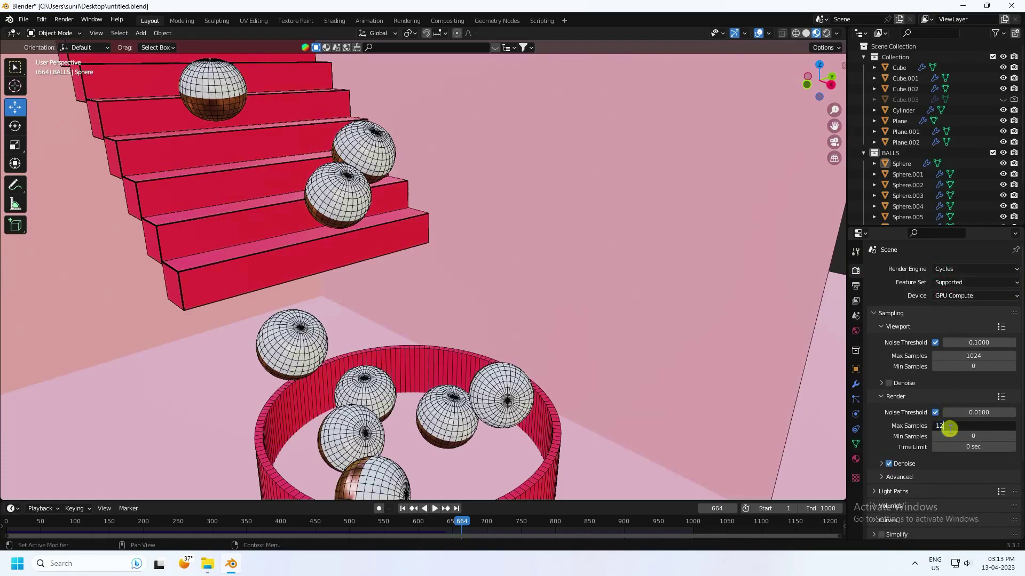
Step: Set the Cycles maximum samples to 128 for both the final render and the viewport
{"action": "key", "text": "Return"}
{"action": "left_click", "coordinate": [965, 354]}
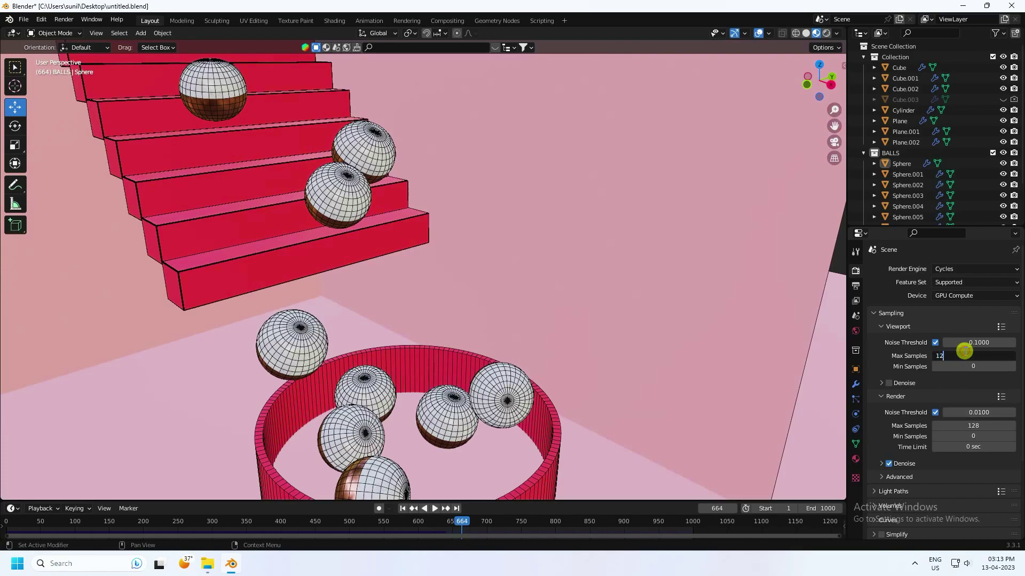
{"action": "type", "text": "128"}
{"action": "key", "text": "Return"}
Step: Add a camera aligned to the view of the floor ring and move it to X 48.51 m, Y -21.689 m
{"action": "middle_click_drag", "start_coordinate": [415, 296], "coordinate": [422, 255]}
{"action": "left_click", "coordinate": [139, 34]}
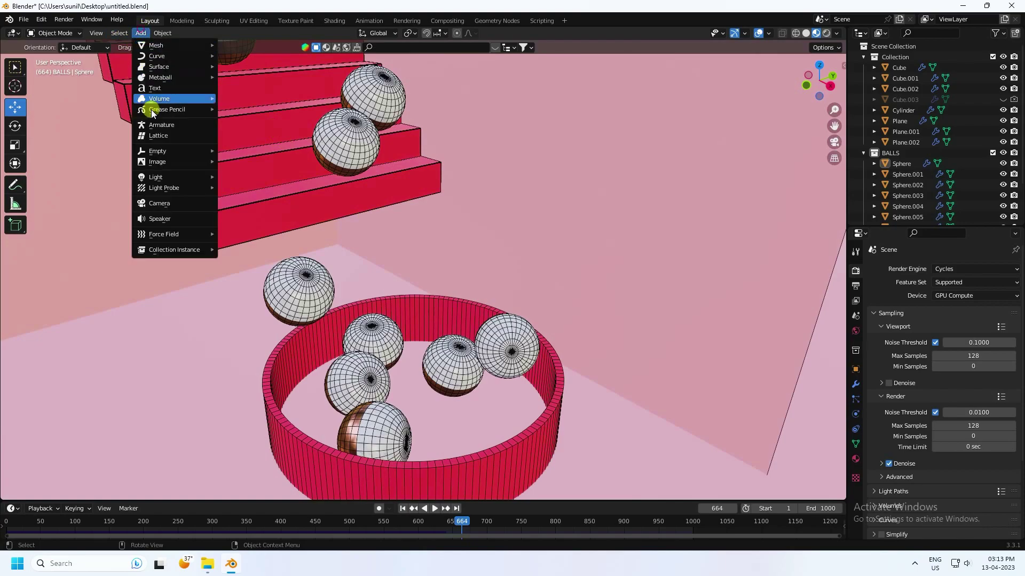
{"action": "left_click", "coordinate": [172, 204]}
{"action": "key", "text": "ctrl+alt+KP_0"}
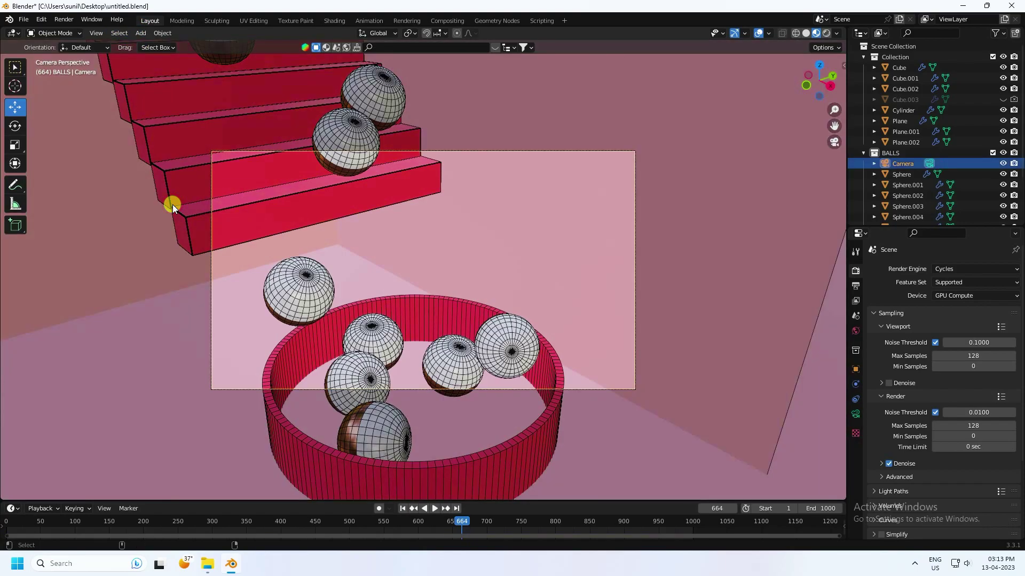
{"action": "left_click", "coordinate": [856, 370]}
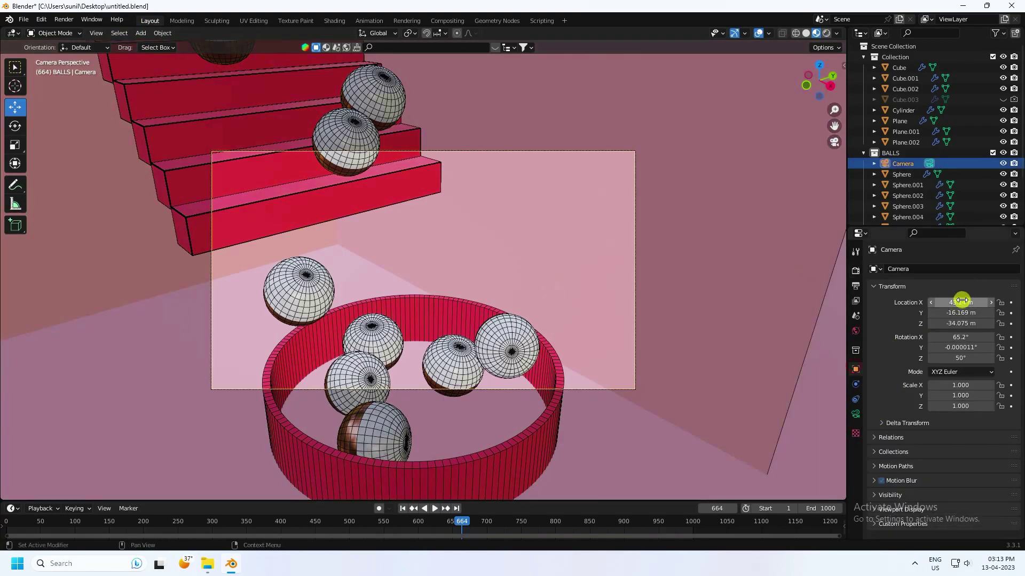
{"action": "mouse_move", "coordinate": [961, 303]}
{"action": "left_mouse_down"}
{"action": "mouse_move", "coordinate": [909, 313]}
{"action": "mouse_move", "coordinate": [1016, 373]}
{"action": "mouse_move", "coordinate": [939, 300]}
{"action": "mouse_move", "coordinate": [972, 313]}
{"action": "mouse_move", "coordinate": [677, 366]}
{"action": "mouse_move", "coordinate": [949, 304]}
{"action": "left_mouse_up"}
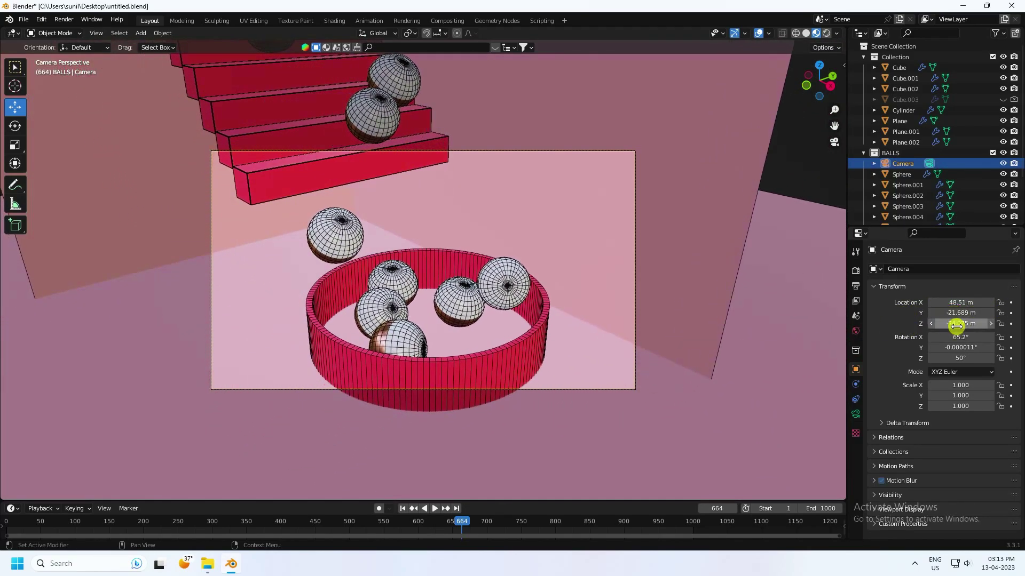
Step: Render frame 664 as a still image, inspect the balls in the ring up close, and close the render
{"action": "left_click", "coordinate": [64, 20]}
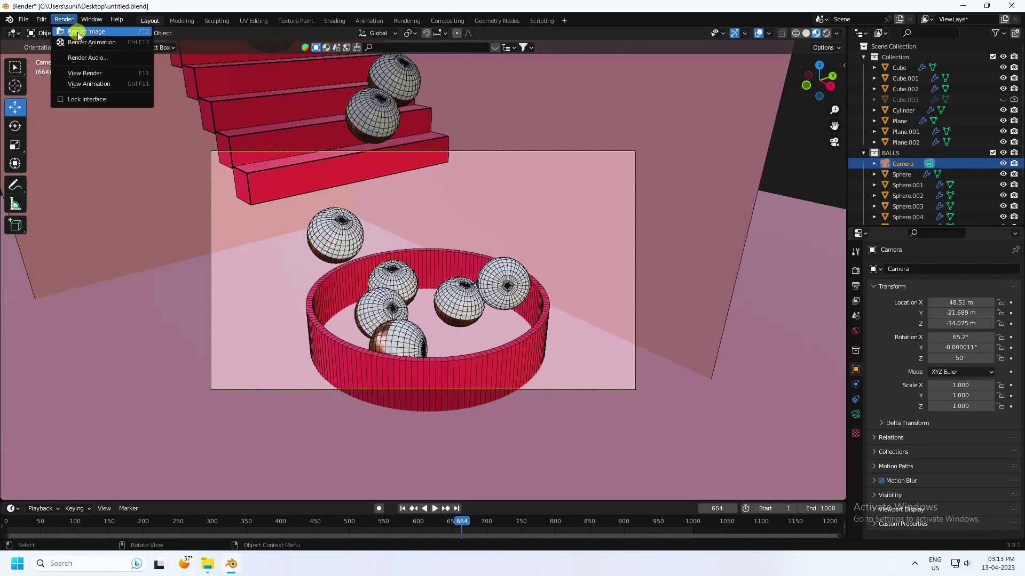
{"action": "left_click", "coordinate": [79, 33]}
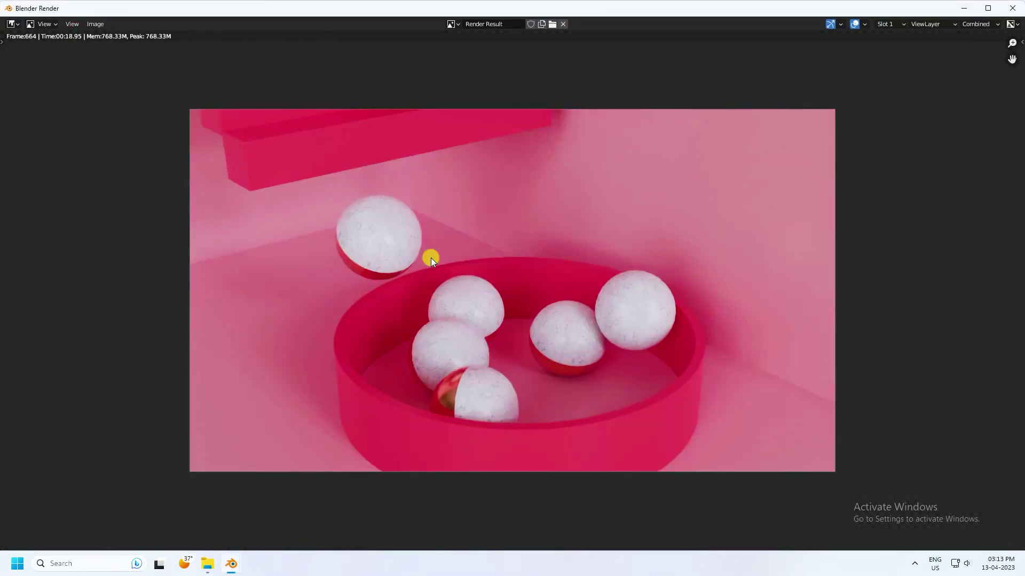
{"action": "scroll", "coordinate": [431, 258], "scroll_direction": "up", "scroll_amount": 2}
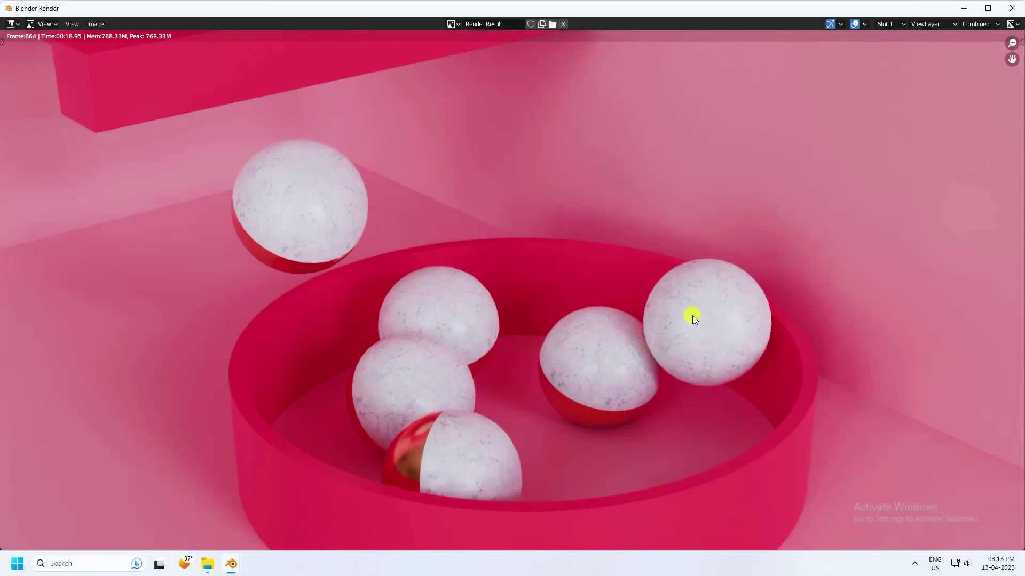
{"action": "left_click", "coordinate": [1012, 8]}
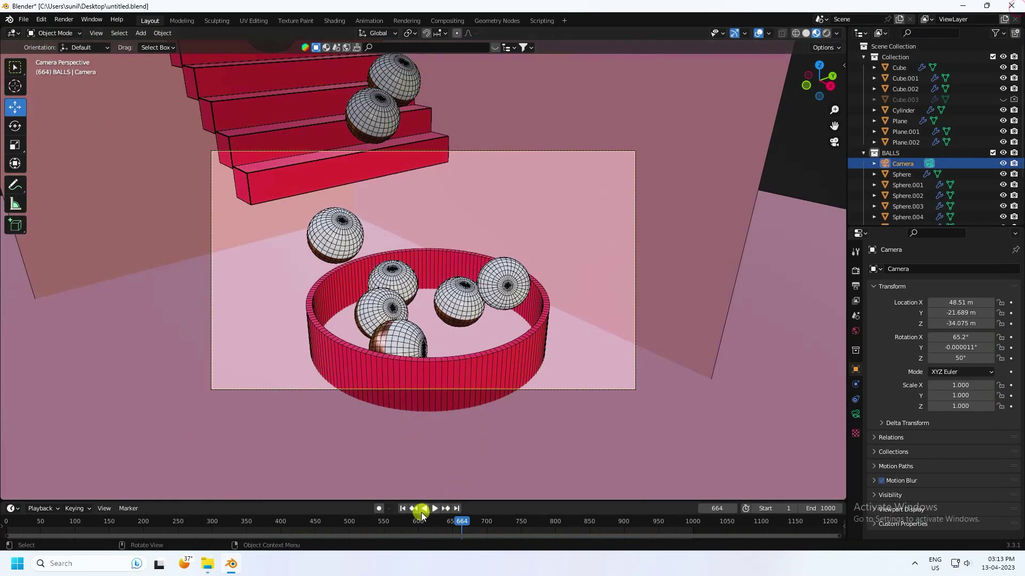
Step: Return to frame 1, lock the camera to the view, and reframe it head-on at the top stair flight and first balls
{"action": "left_click", "coordinate": [402, 509]}
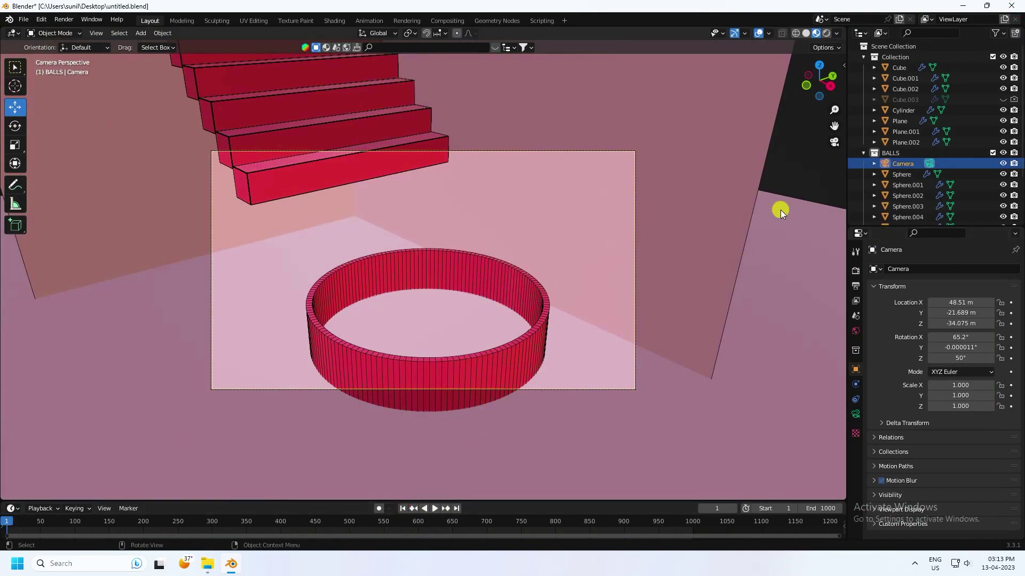
{"action": "key", "text": "n"}
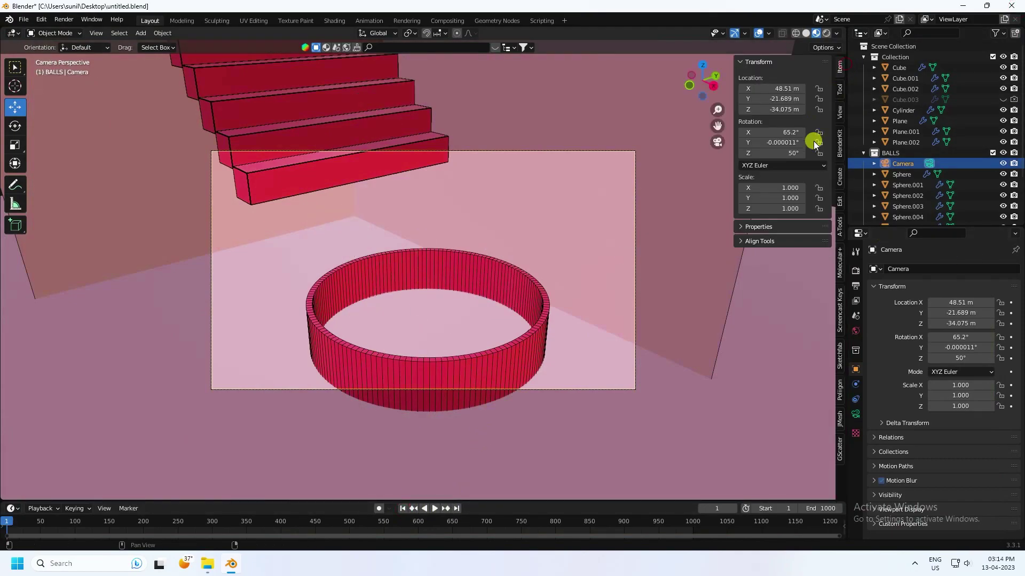
{"action": "left_click", "coordinate": [838, 113]}
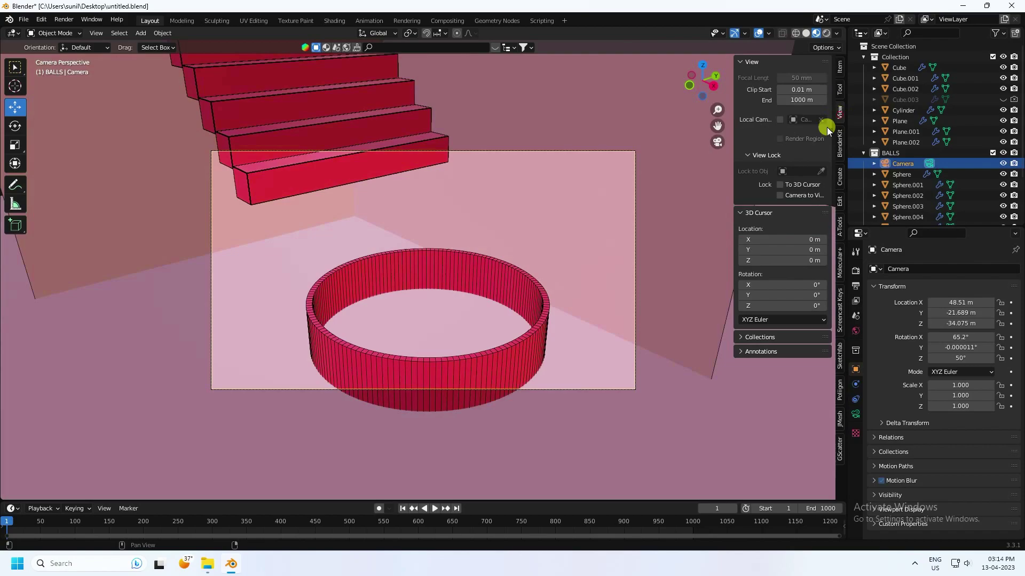
{"action": "left_click", "coordinate": [780, 195]}
{"action": "middle_click_drag", "start_coordinate": [469, 242], "coordinate": [567, 383], "text": "shift"}
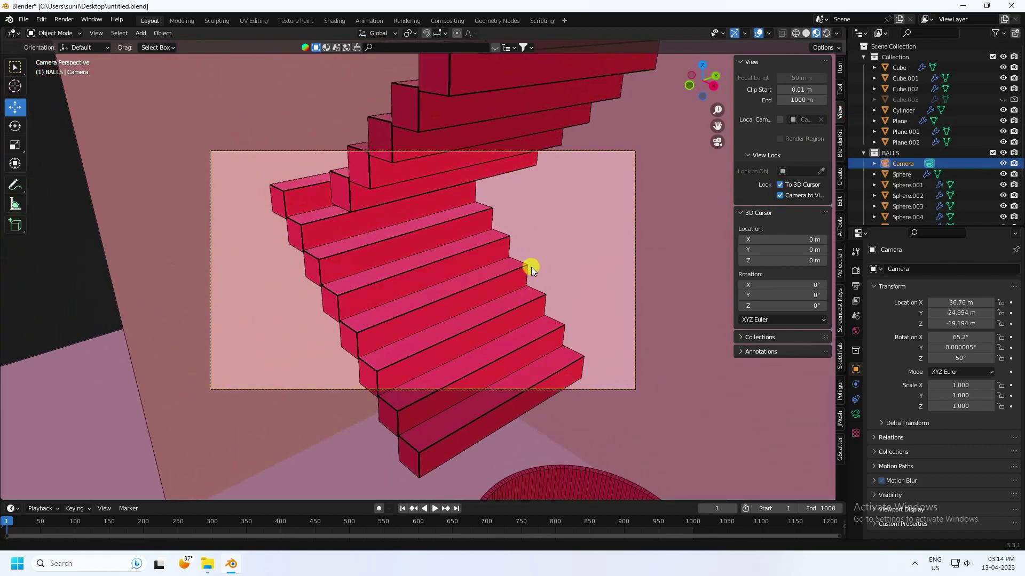
{"action": "middle_click_drag", "start_coordinate": [530, 267], "coordinate": [460, 290], "text": "shift"}
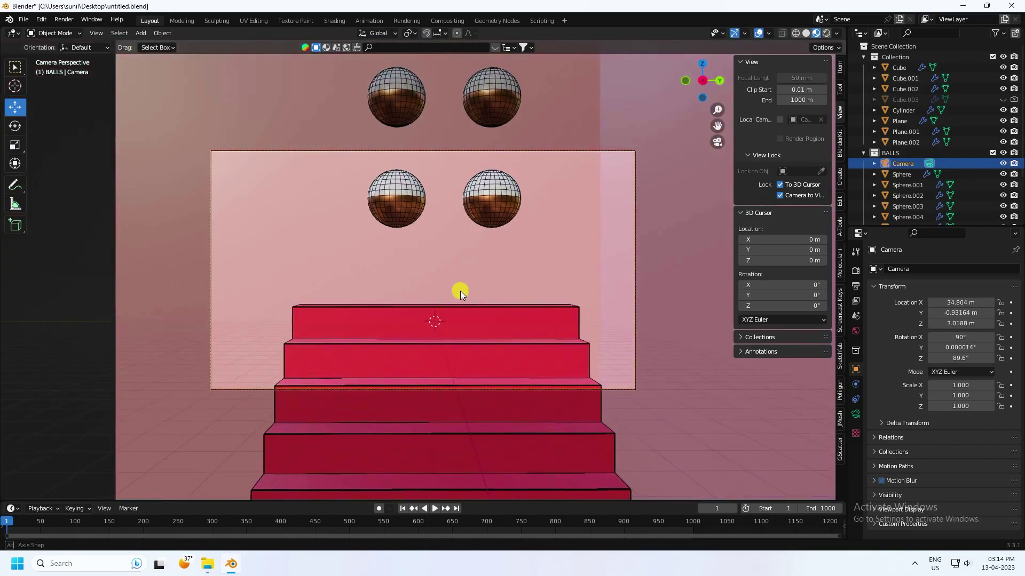
Step: Set the camera's rotation to X 90°, Y 0° and Z 90°
{"action": "type", "text": "90"}
{"action": "key", "text": "Return"}
{"action": "left_click", "coordinate": [957, 347]}
{"action": "type", "text": "0"}
{"action": "key", "text": "Return"}
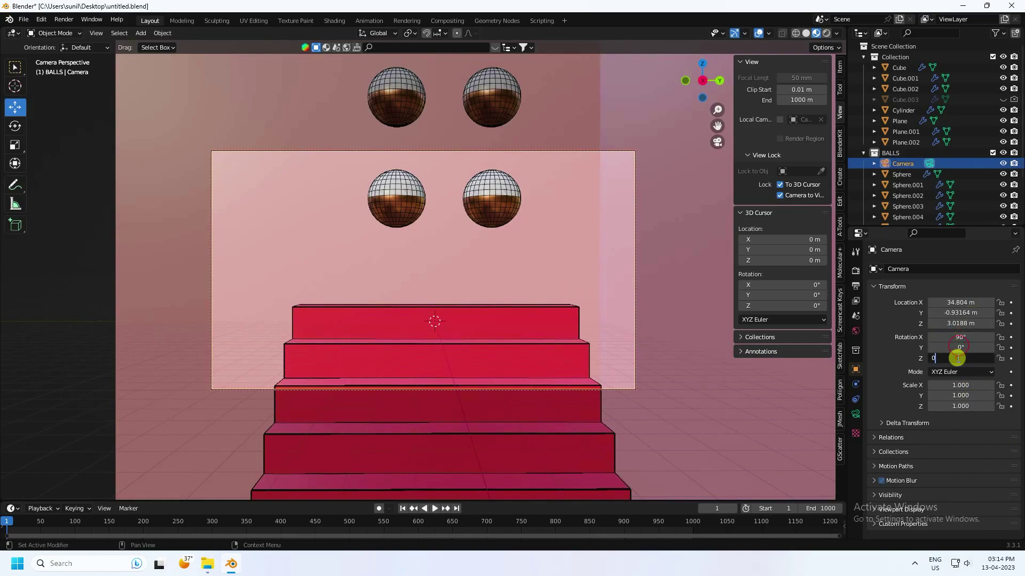
{"action": "left_click", "coordinate": [958, 358]}
{"action": "type", "text": "90"}
{"action": "key", "text": "Return"}
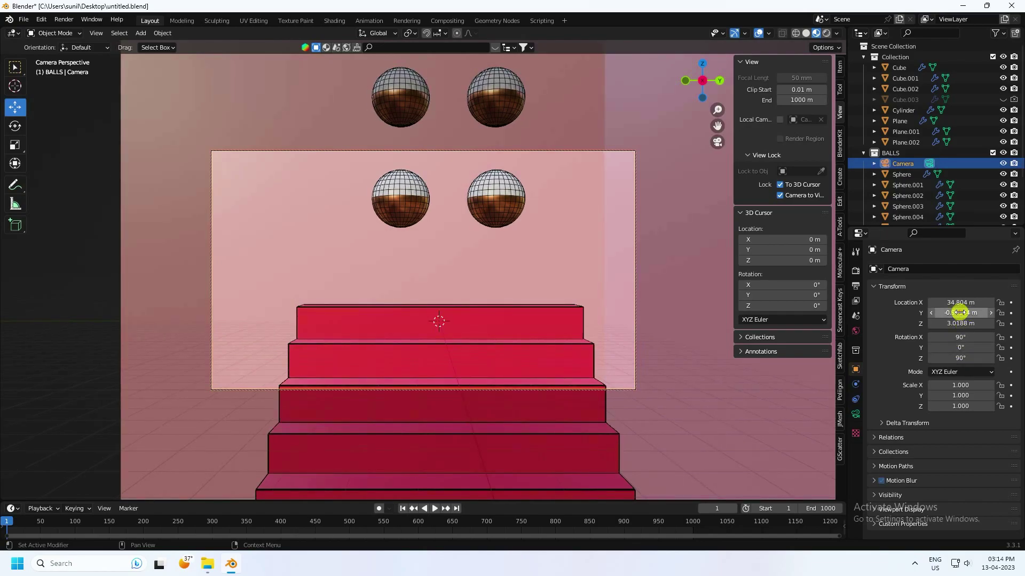
Step: Set the camera's Y location to 0 m and insert a Location & Rotation keyframe at frame 1
{"action": "key", "text": "Return"}
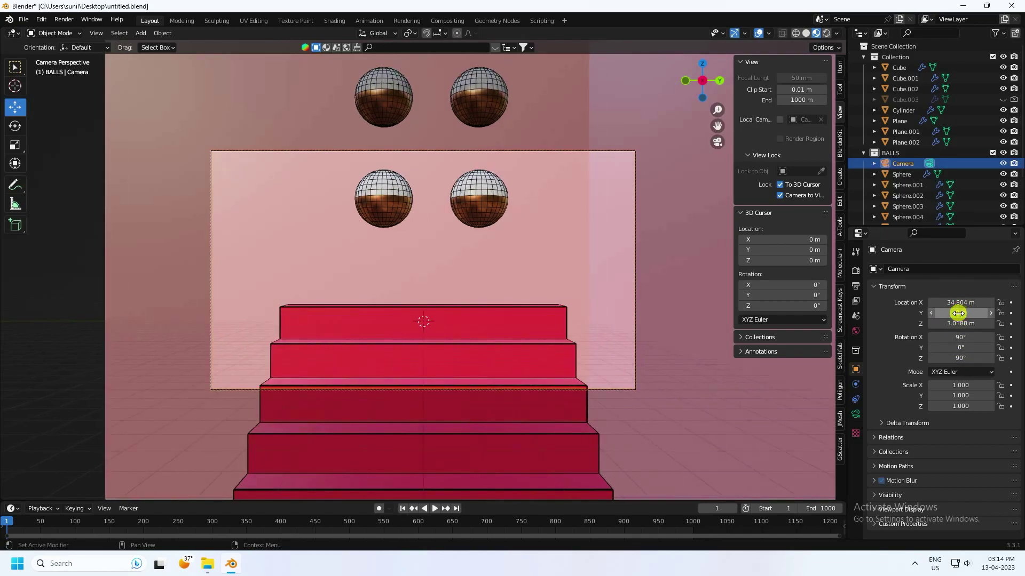
{"action": "key", "text": "i"}
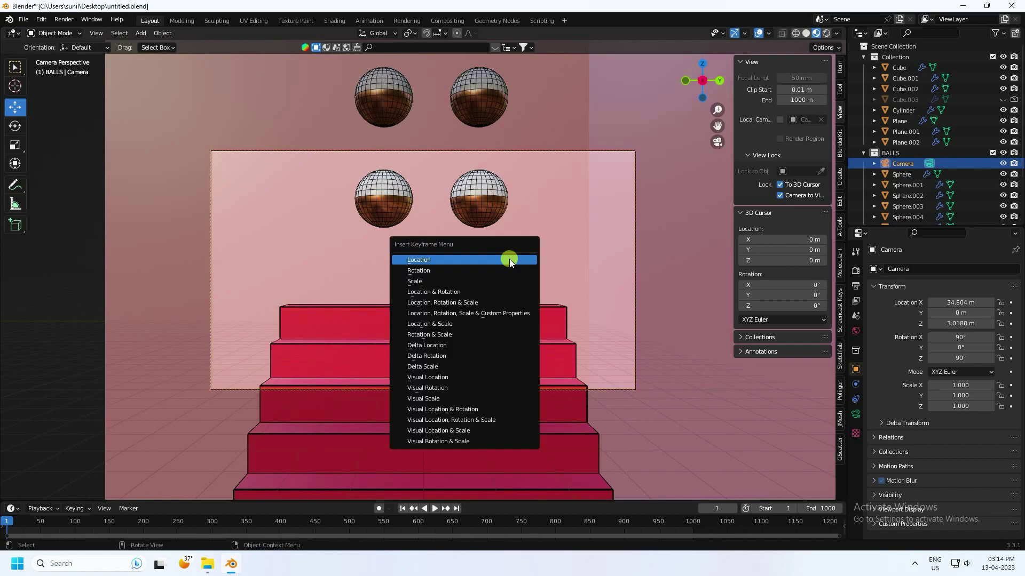
{"action": "left_click", "coordinate": [446, 293]}
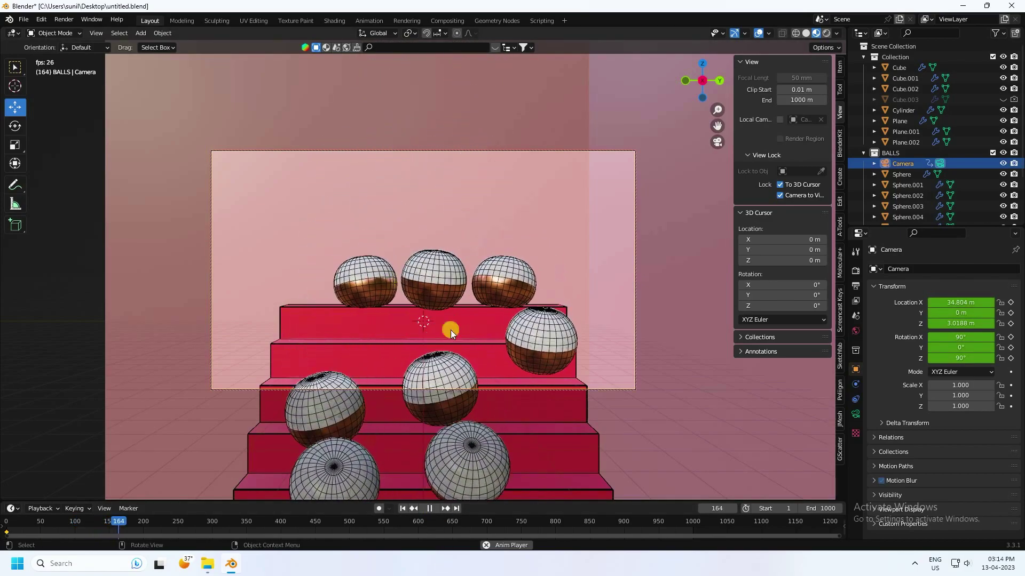
Step: Stop playback at frame 235, lower the camera to about X 43.7 m, Z -9.2 m, and insert a Location & Rotation keyframe
{"action": "left_click", "coordinate": [431, 509]}
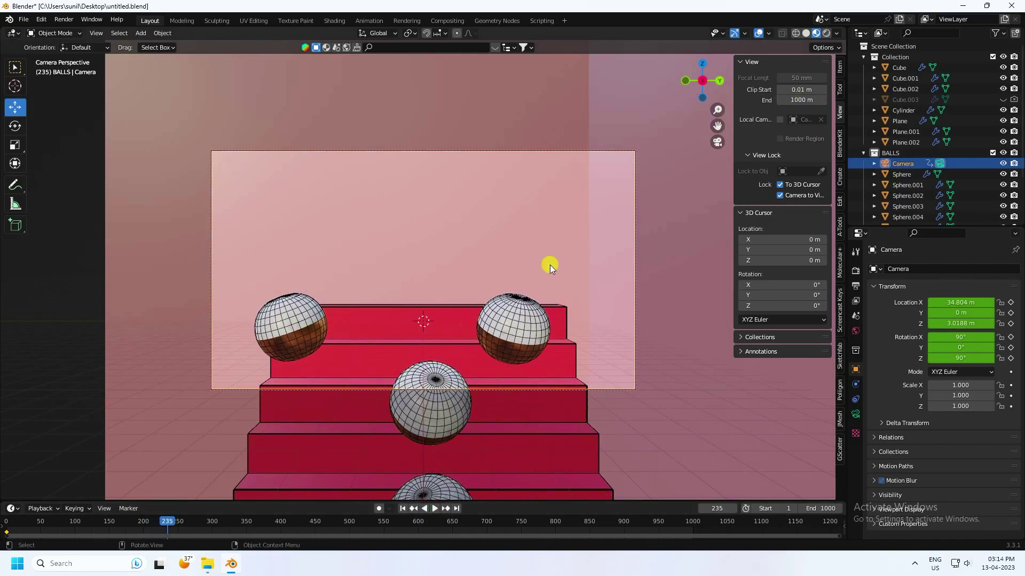
{"action": "scroll", "coordinate": [514, 254], "scroll_direction": "down", "scroll_amount": 3}
{"action": "scroll", "coordinate": [504, 272], "scroll_direction": "down", "scroll_amount": 6, "text": "shift"}
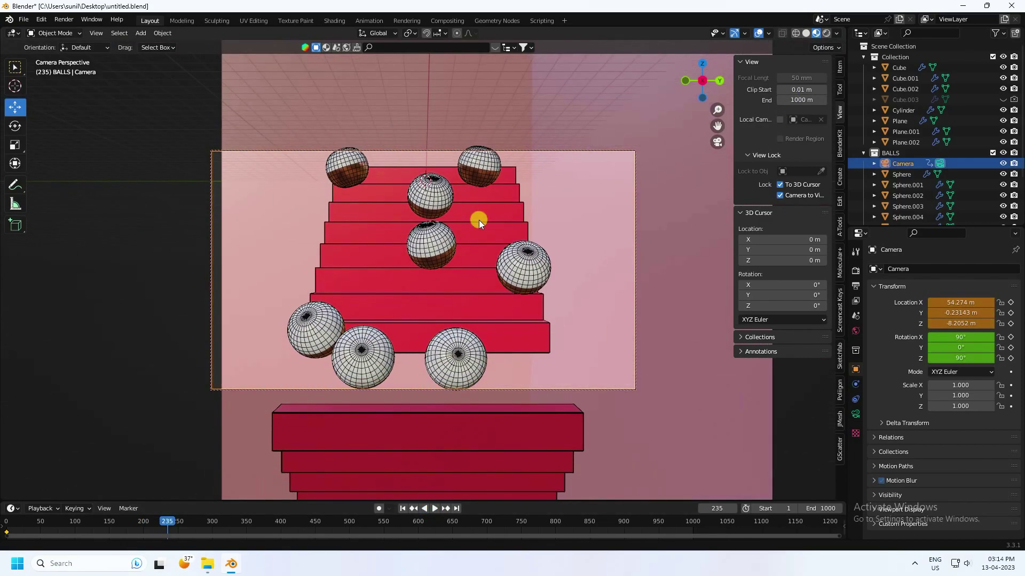
{"action": "scroll", "coordinate": [427, 295], "scroll_direction": "up", "scroll_amount": 3}
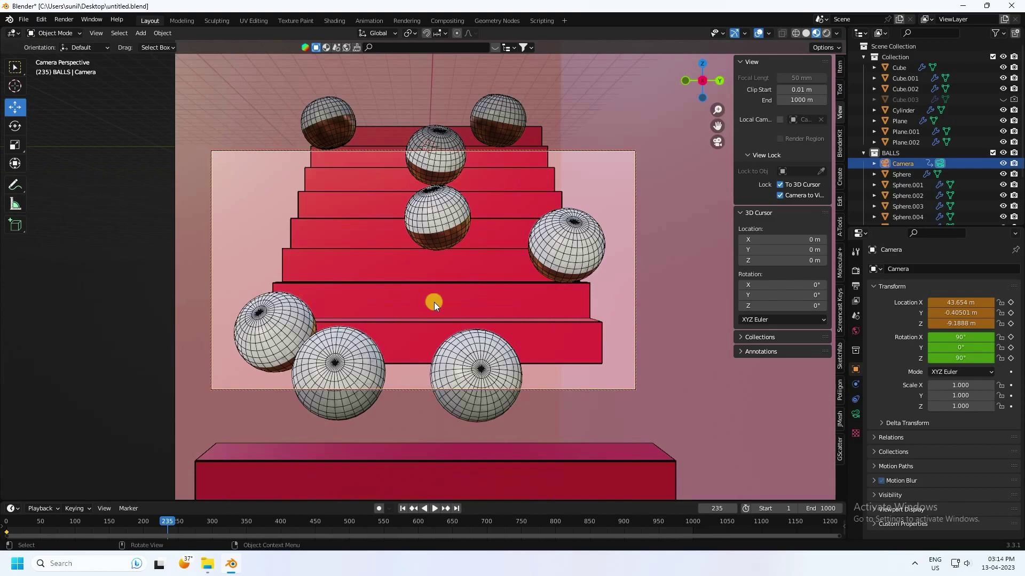
{"action": "scroll", "coordinate": [430, 385], "scroll_direction": "down", "scroll_amount": 1, "text": "shift"}
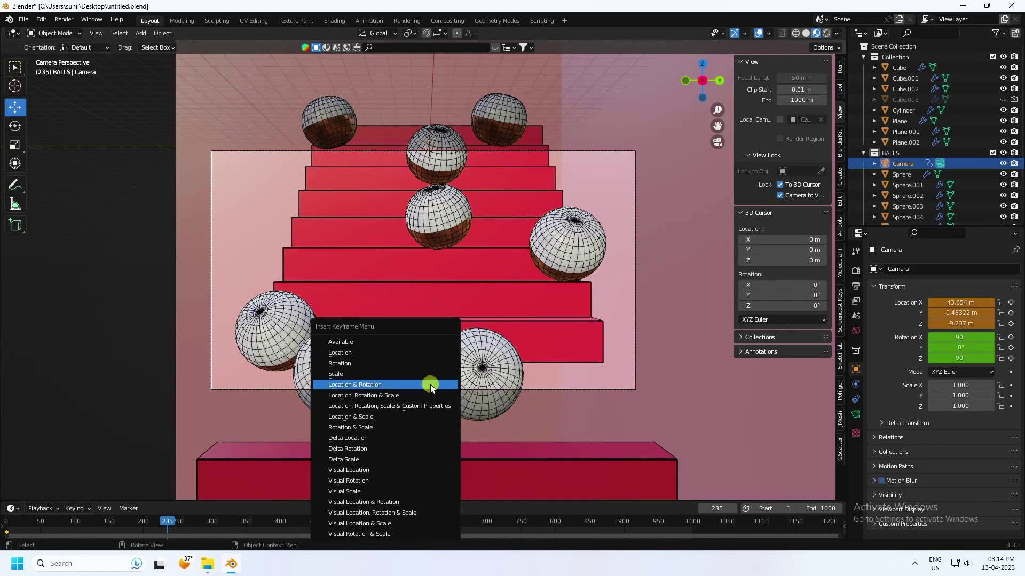
{"action": "left_click", "coordinate": [431, 385]}
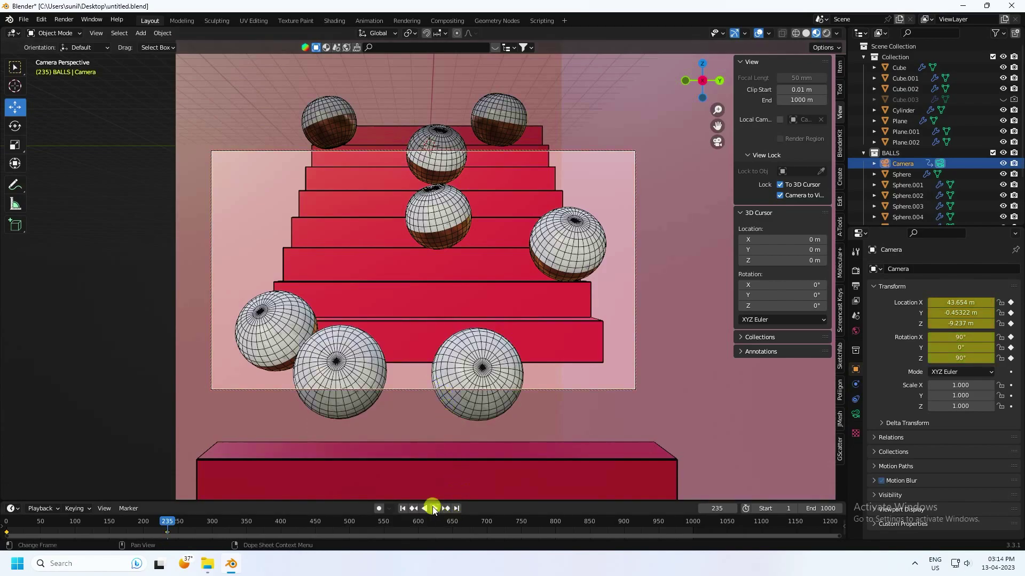
Step: Stop playback at frame 372, orbit the camera side-on to the middle flight (rotation about X 82°, Z -7.2°), and insert a Location & Rotation keyframe
{"action": "left_click", "coordinate": [434, 509]}
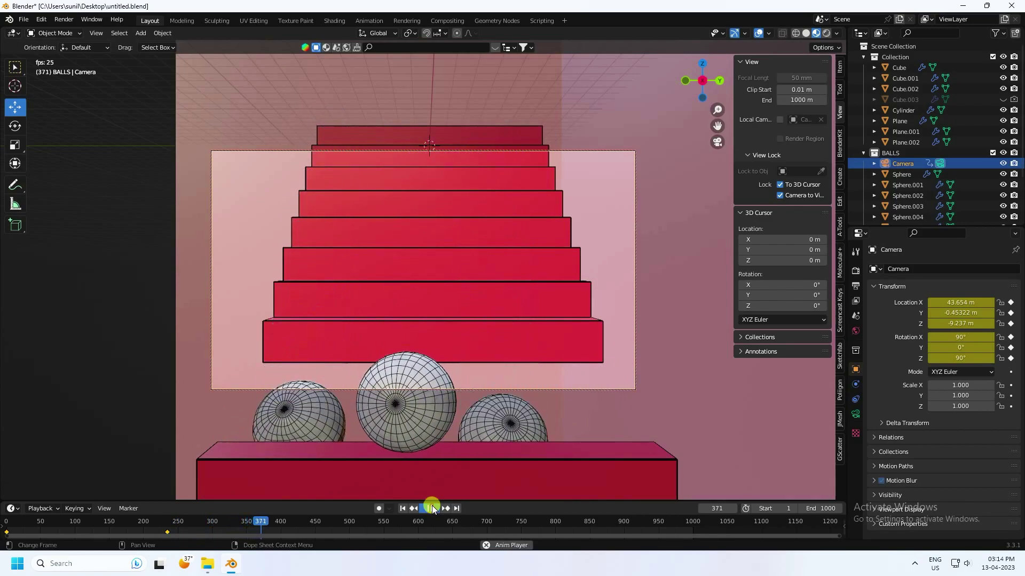
{"action": "left_click", "coordinate": [431, 508]}
{"action": "middle_click_drag", "start_coordinate": [438, 470], "coordinate": [382, 267]}
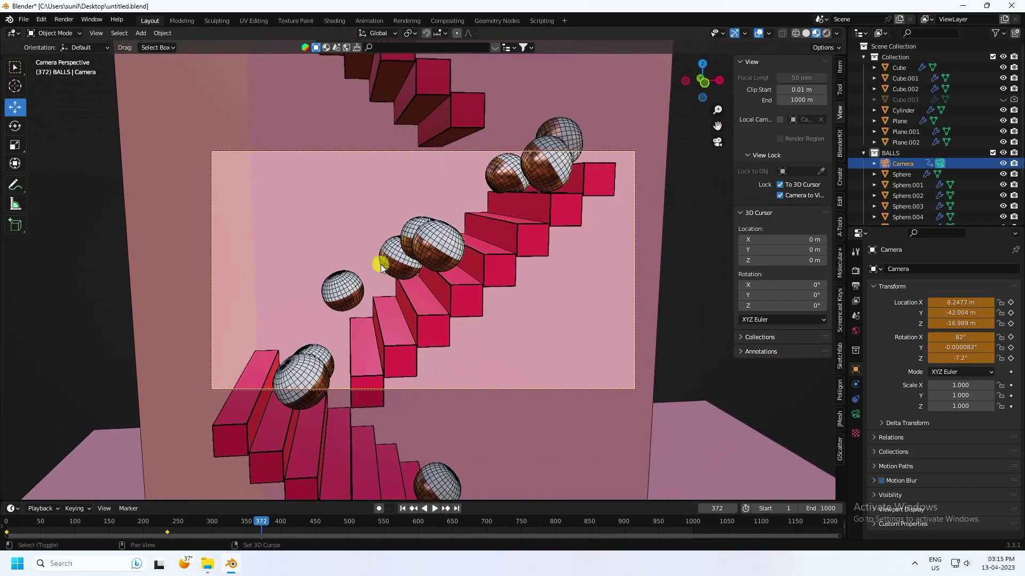
{"action": "scroll", "coordinate": [382, 258], "scroll_direction": "up", "scroll_amount": 5}
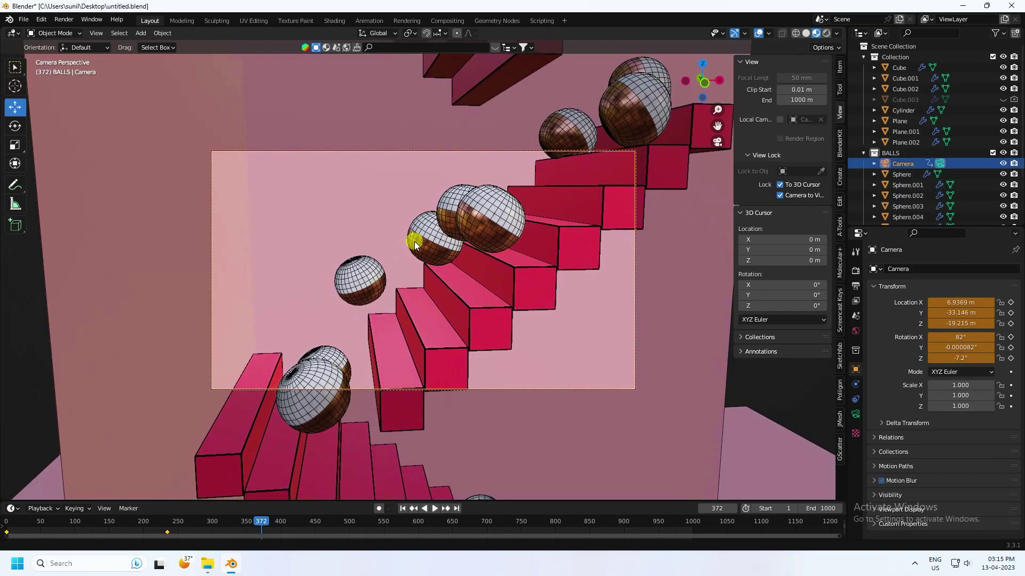
{"action": "key", "text": "i"}
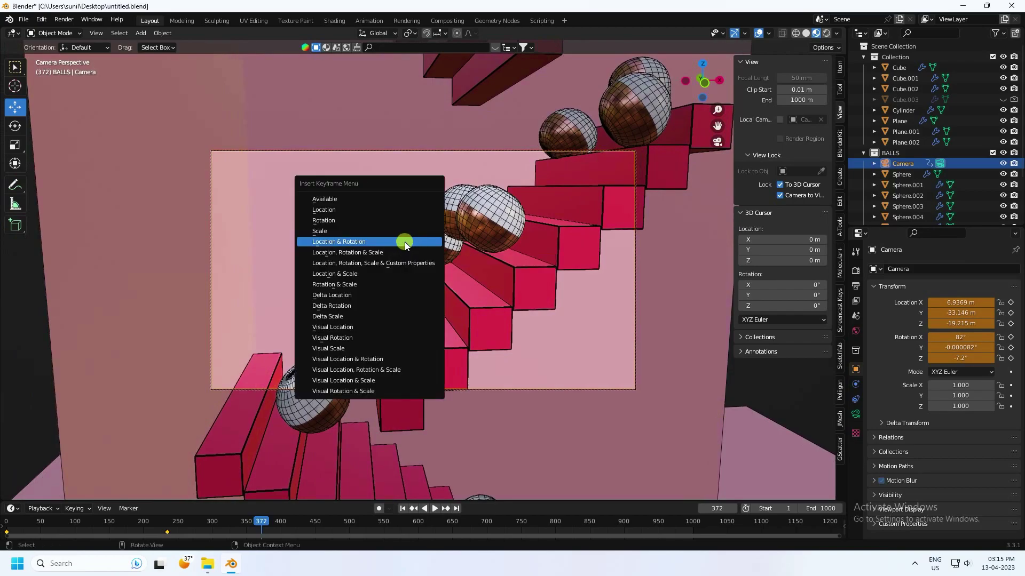
{"action": "left_click", "coordinate": [404, 241]}
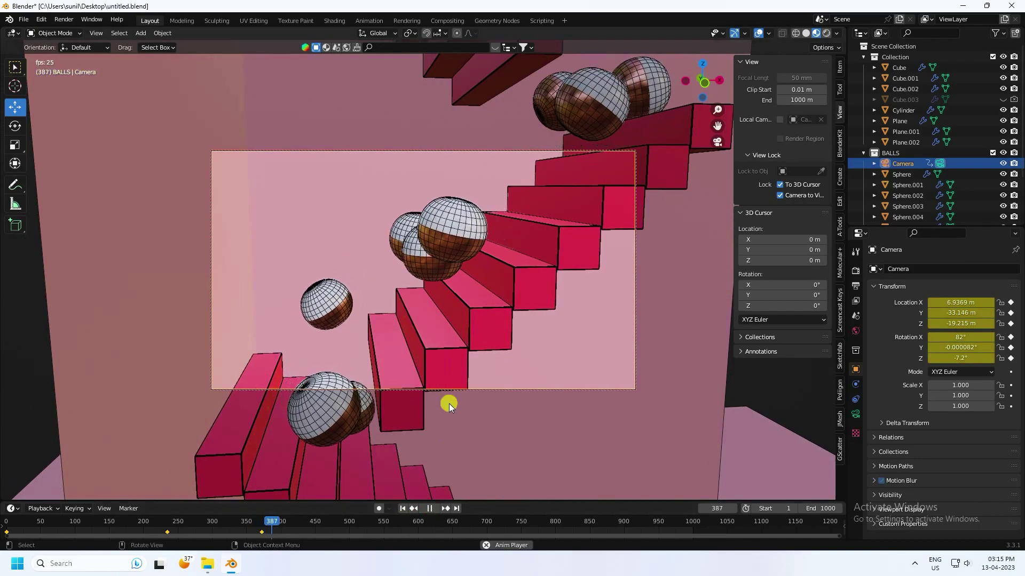
Step: Stop playback at frame 506, turn the camera toward the lowest flight (rotation about X 79.2°, Z 75.2°), and insert a Location & Rotation keyframe
{"action": "middle_click_drag", "start_coordinate": [493, 424], "coordinate": [439, 376], "text": "shift"}
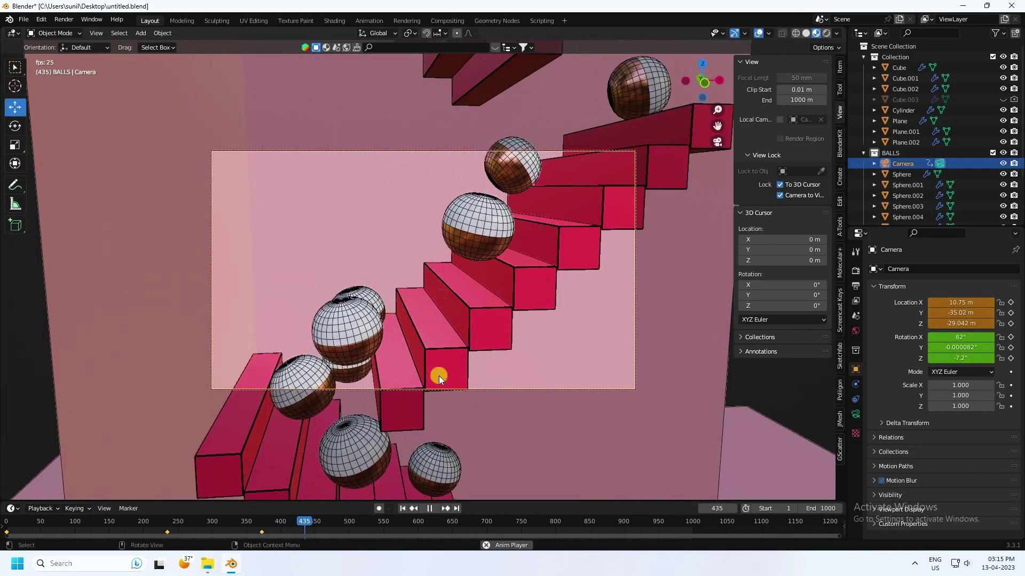
{"action": "left_click", "coordinate": [431, 509]}
{"action": "middle_click_drag", "start_coordinate": [421, 416], "coordinate": [402, 270]}
{"action": "scroll", "coordinate": [402, 270], "scroll_direction": "up", "scroll_amount": 4}
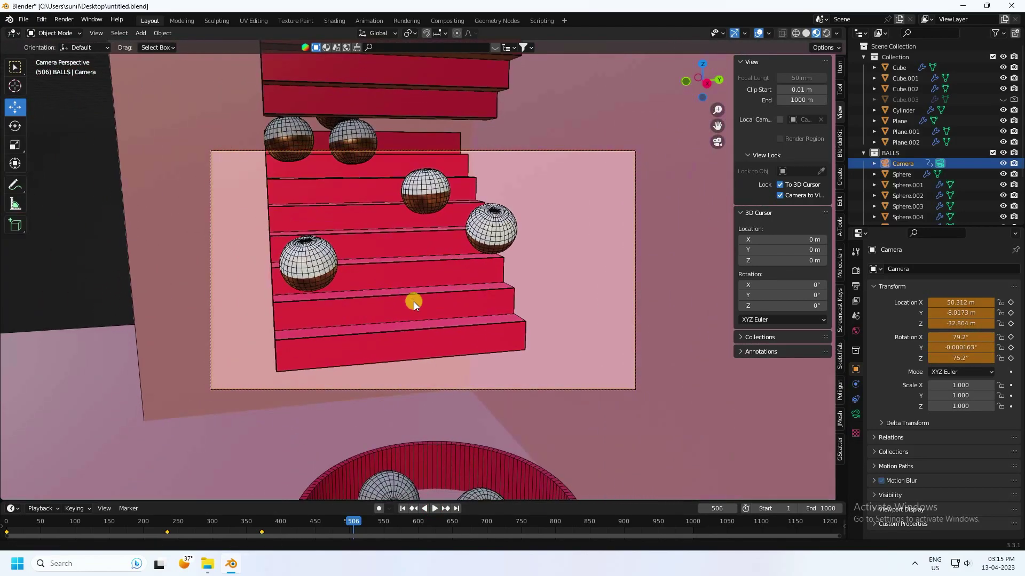
{"action": "middle_click_drag", "start_coordinate": [418, 320], "coordinate": [430, 326], "text": "shift"}
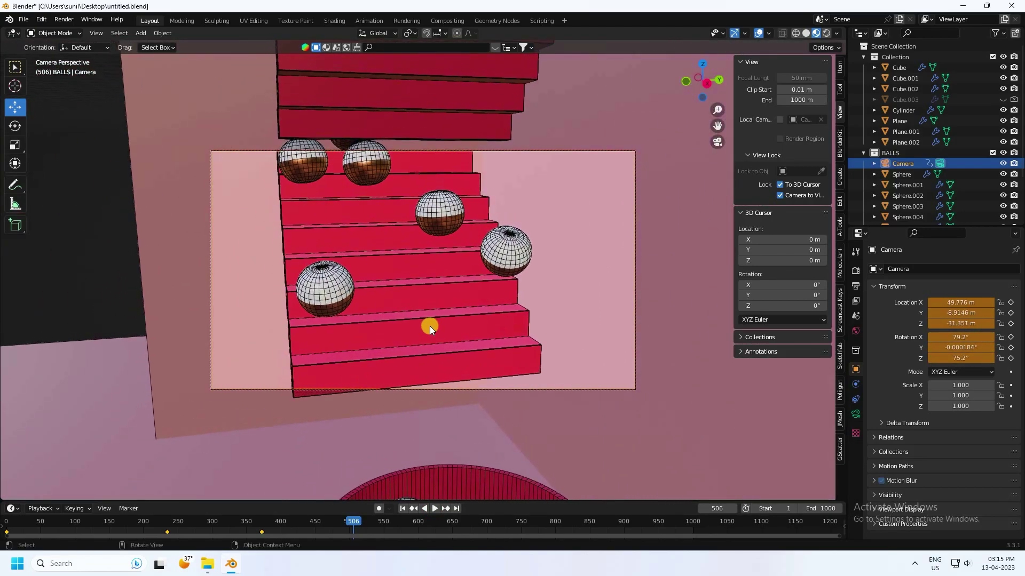
{"action": "key", "text": "i"}
{"action": "left_click", "coordinate": [430, 326]}
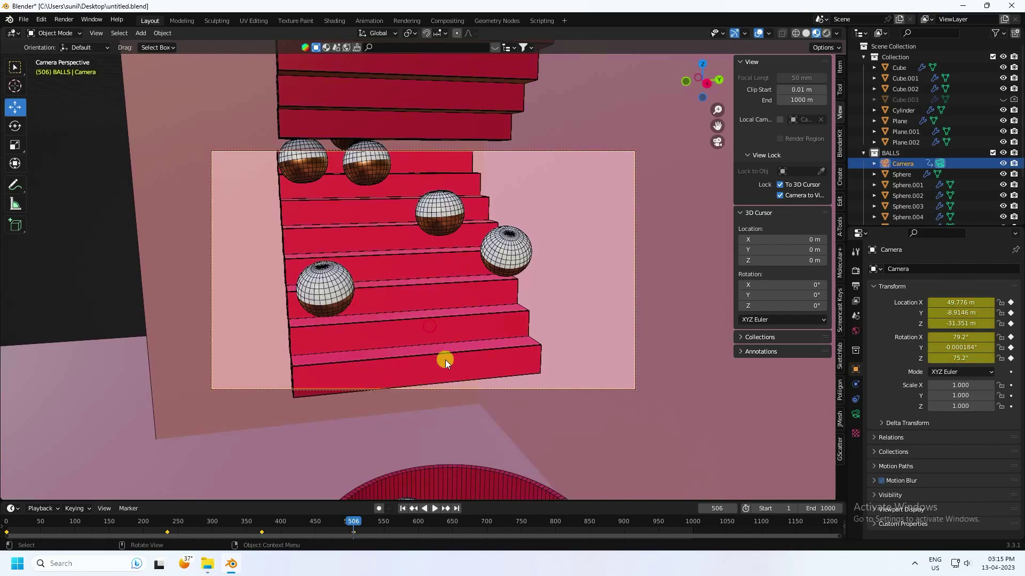
Step: Stop playback at frame 651, aim the camera down at the ring (rotation about X 61.6°, Z 50.8°), and insert a Location & Rotation keyframe
{"action": "left_click", "coordinate": [435, 508]}
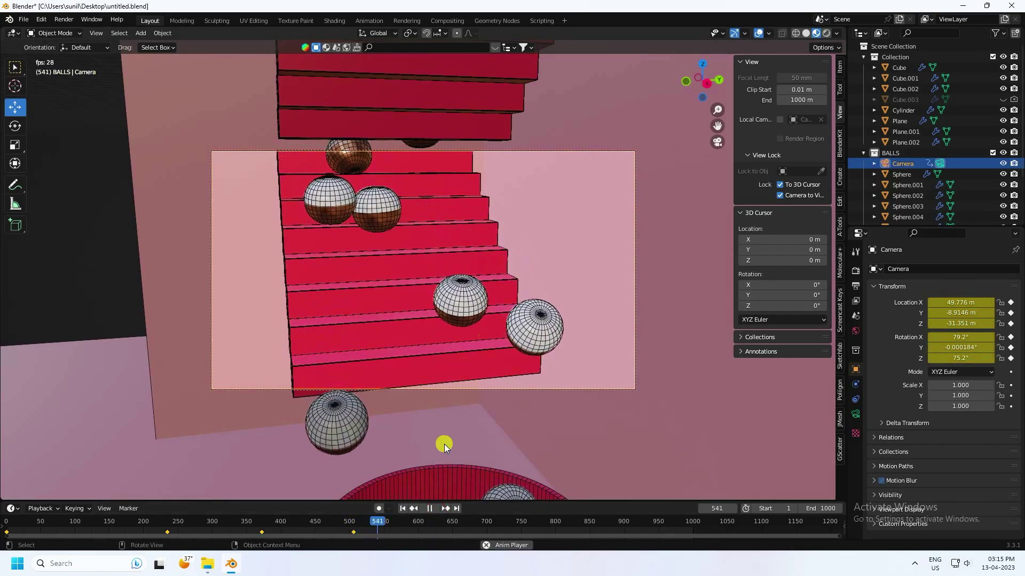
{"action": "left_click", "coordinate": [428, 508]}
{"action": "middle_click_drag", "start_coordinate": [461, 420], "coordinate": [455, 221]}
{"action": "key", "text": "i"}
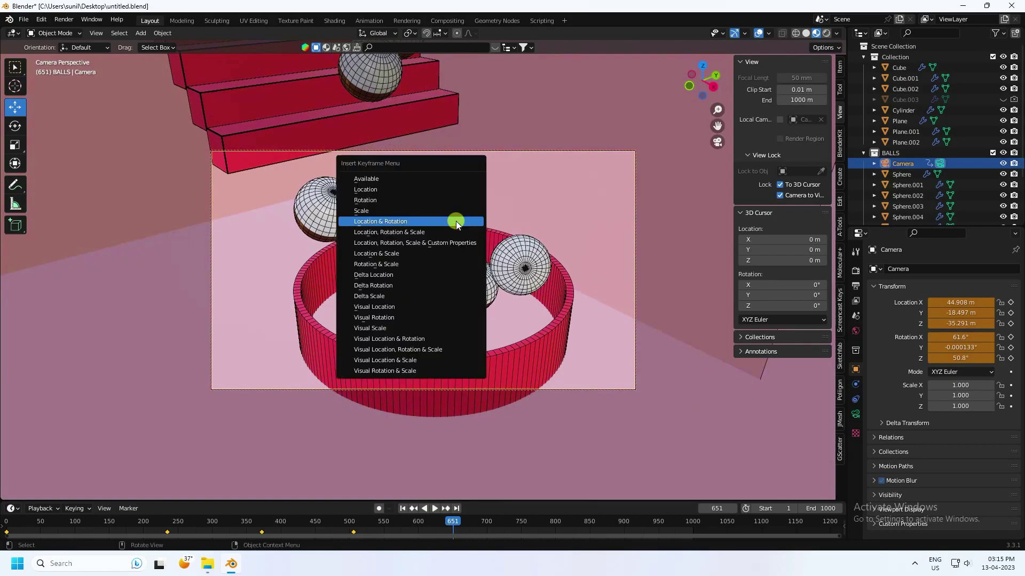
{"action": "left_click", "coordinate": [456, 221]}
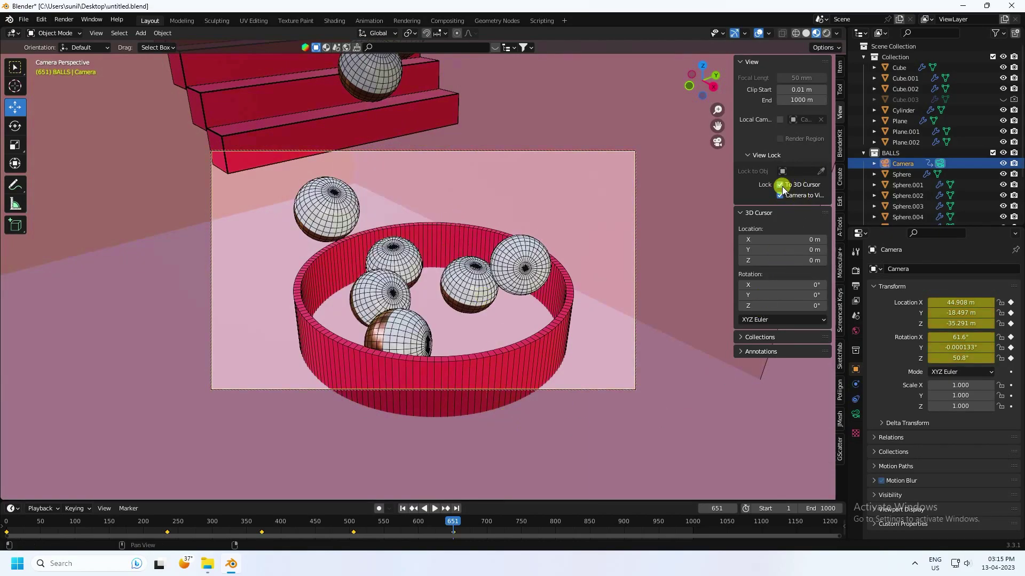
Step: Turn off the view locks to the 3D cursor and for the camera, and return the timeline to frame 1
{"action": "left_click", "coordinate": [405, 509]}
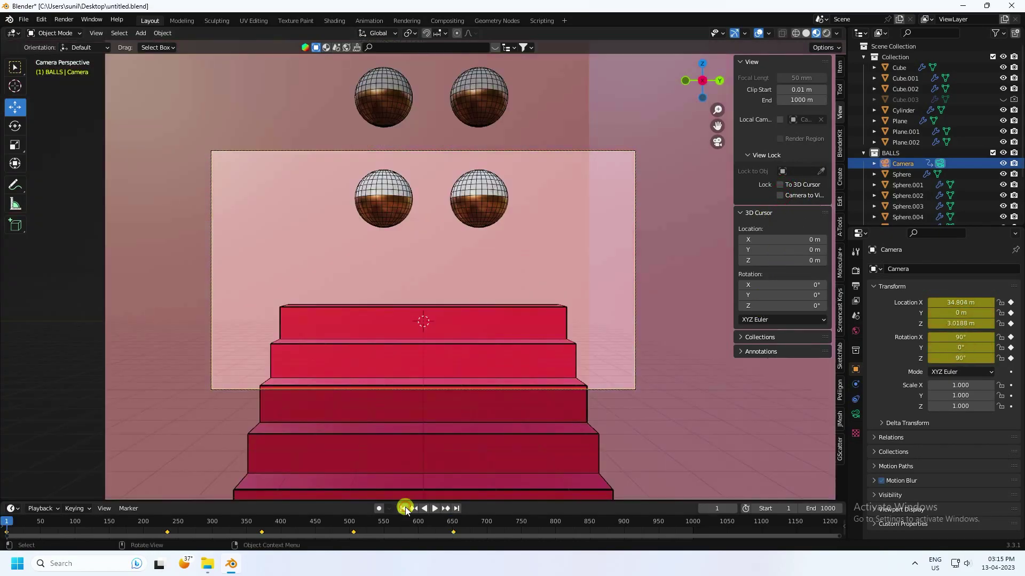